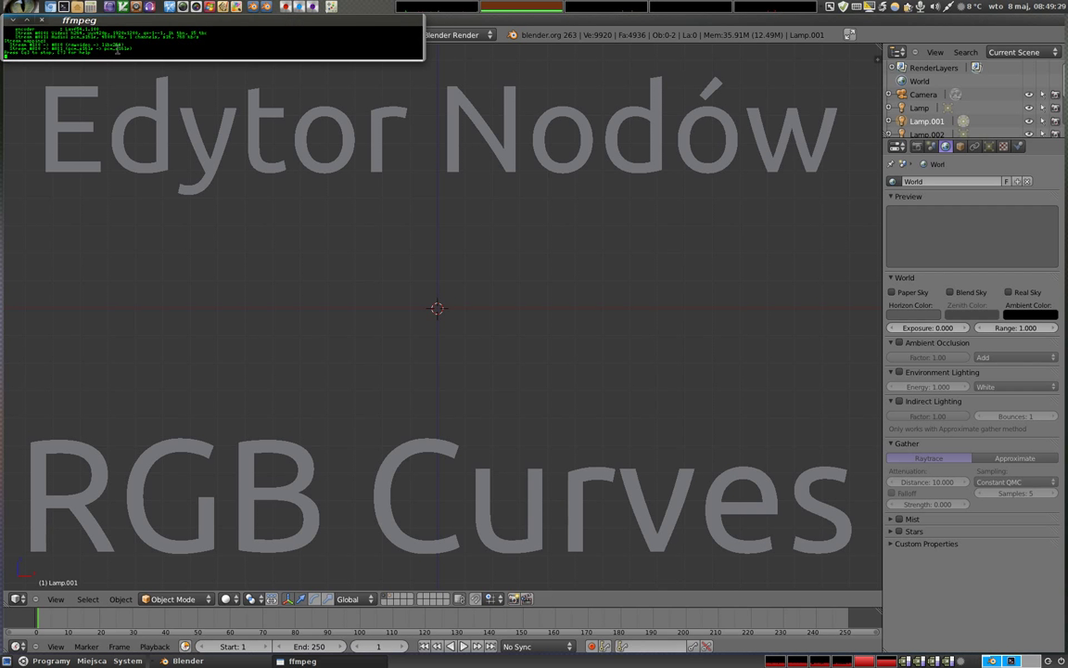
- Minimize the ffmpeg terminal and switch Blender's main area to the Node Editor with Shift+F3
click(14, 21)
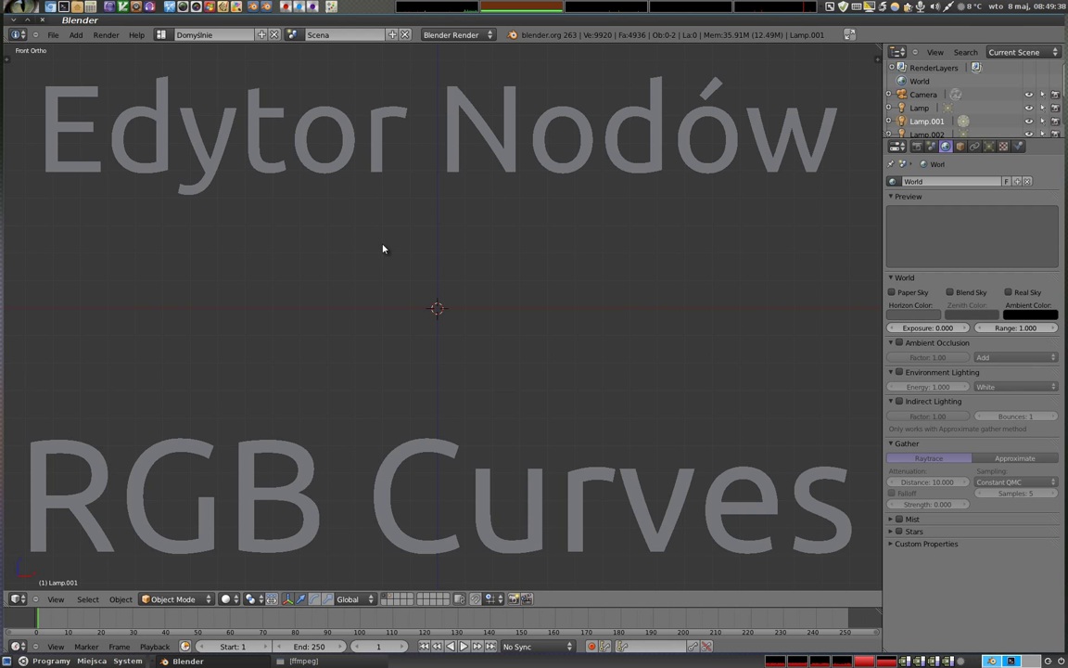
key(shift+F3)
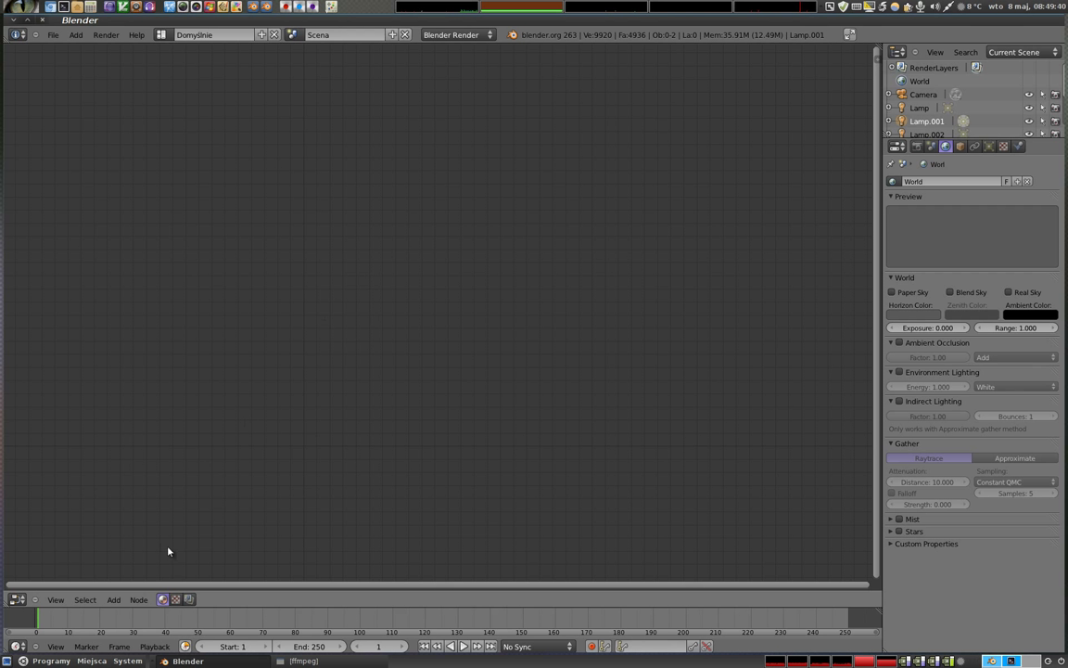
- Enable Compositing Use Nodes, add an RGB Curves node, and move it to the upper right
click(188, 599)
click(206, 599)
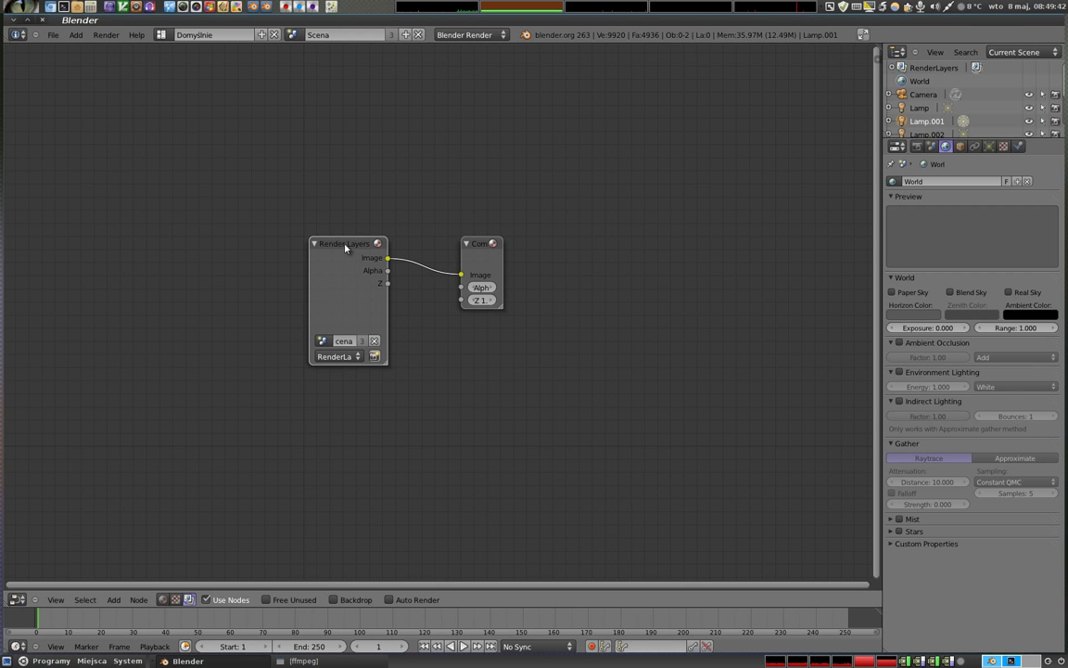
key(shift+a)
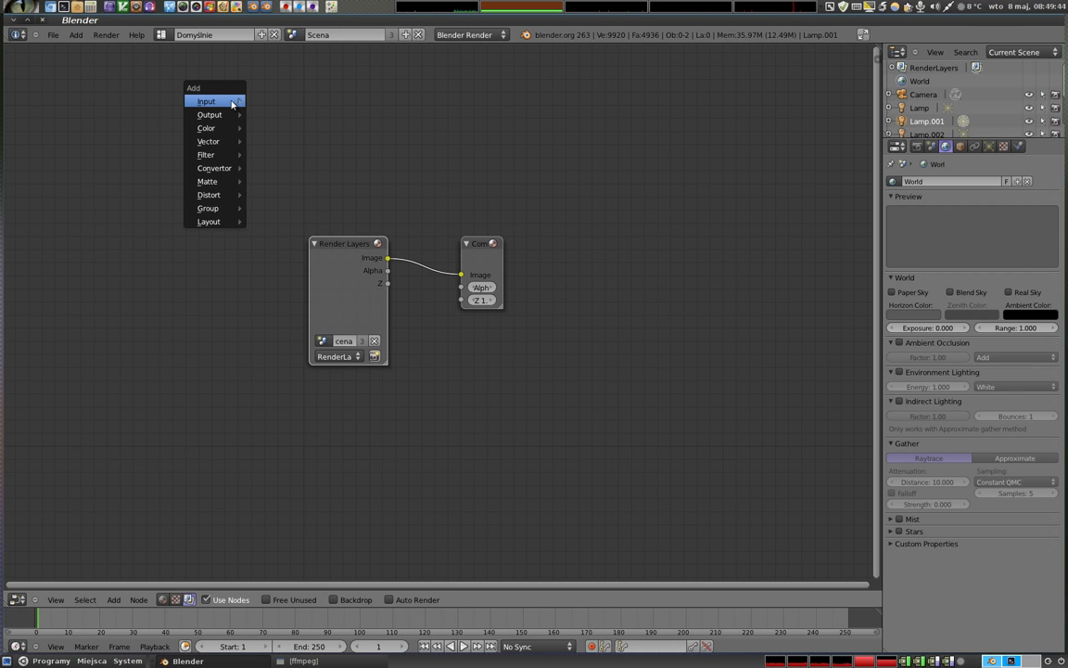
mouse_move(209, 128)
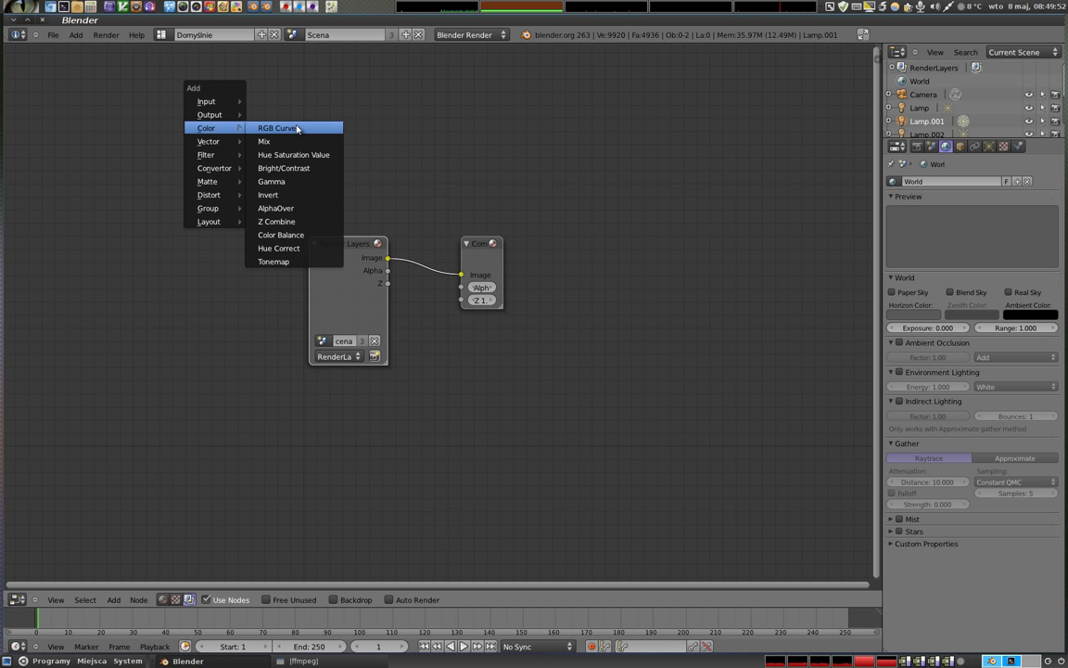
click(294, 133)
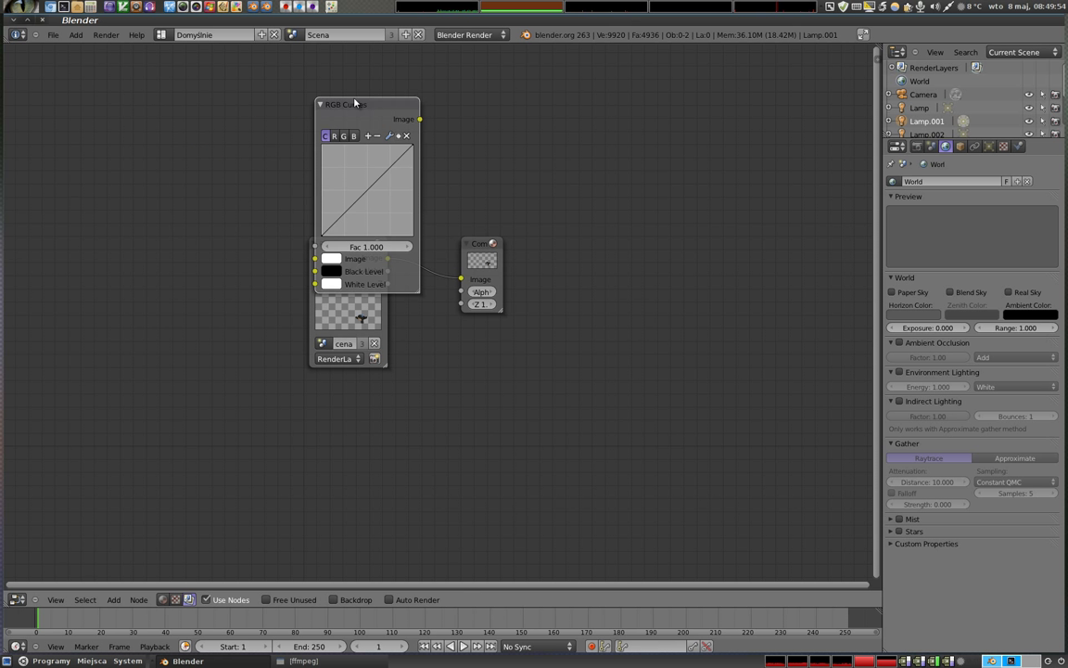
drag(361, 105, 580, 85)
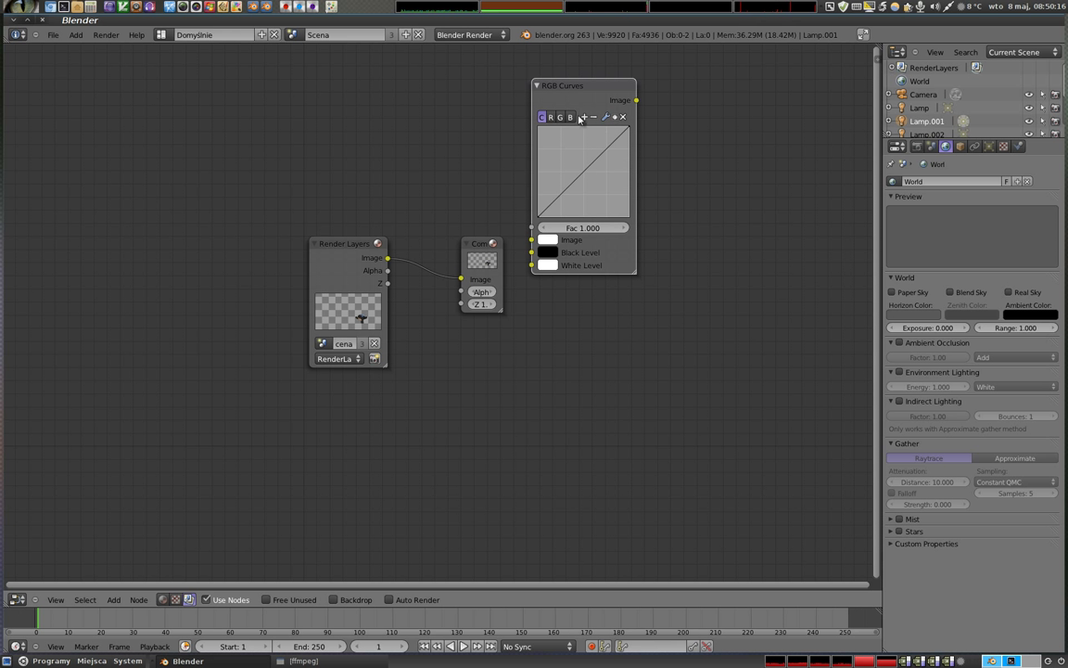
- Reposition the RGB Curves node and make a quick F12 test render
key(g)
click(642, 292)
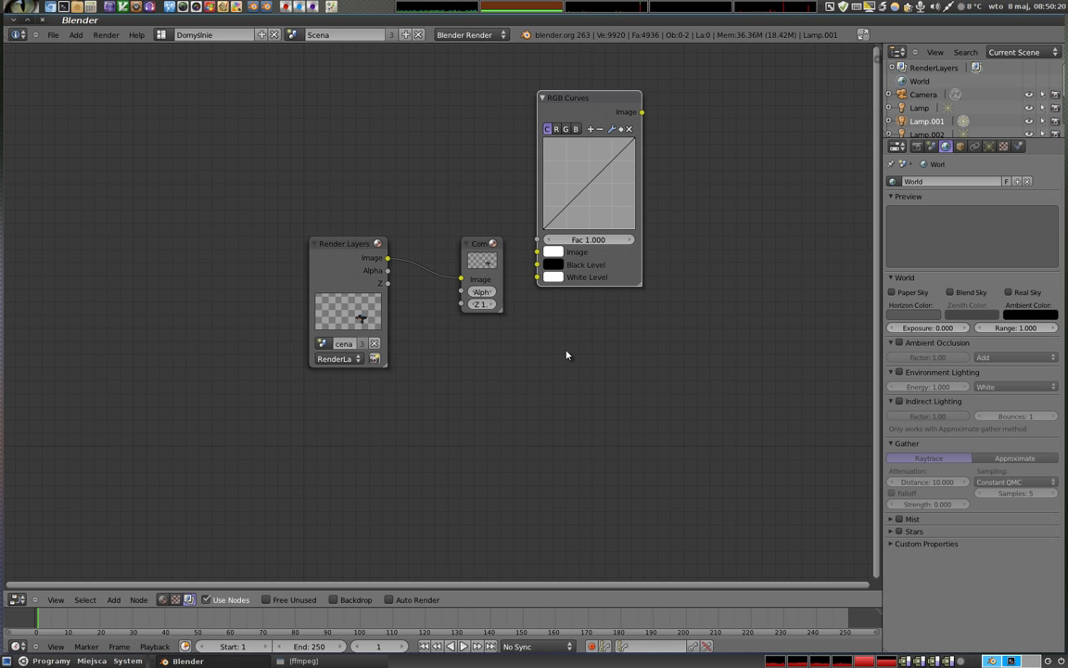
key(F12)
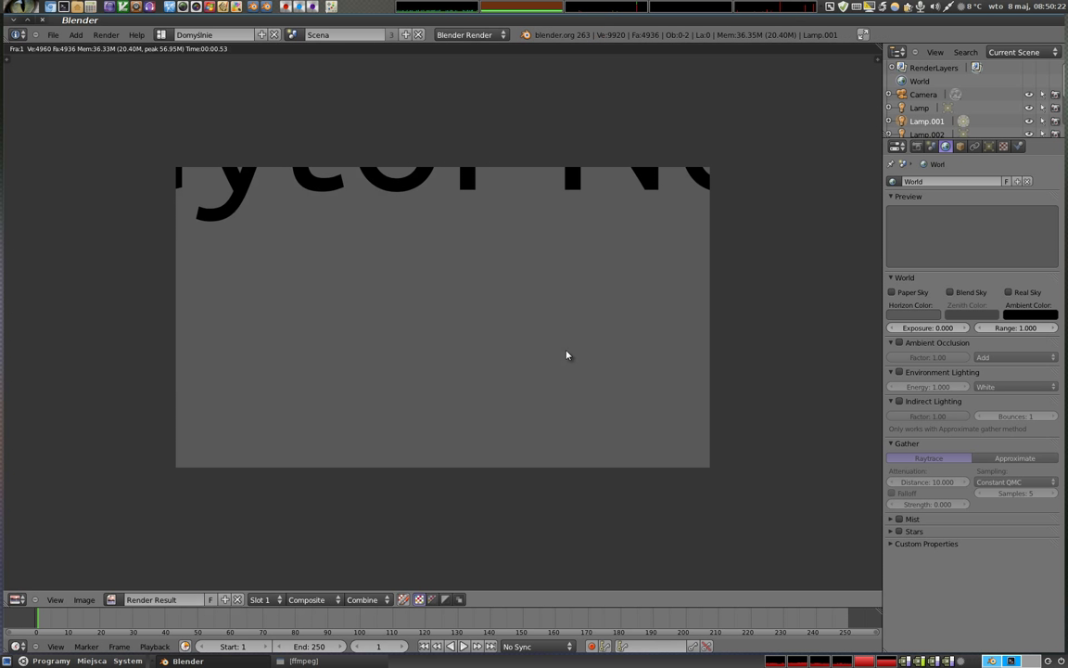
key(Escape)
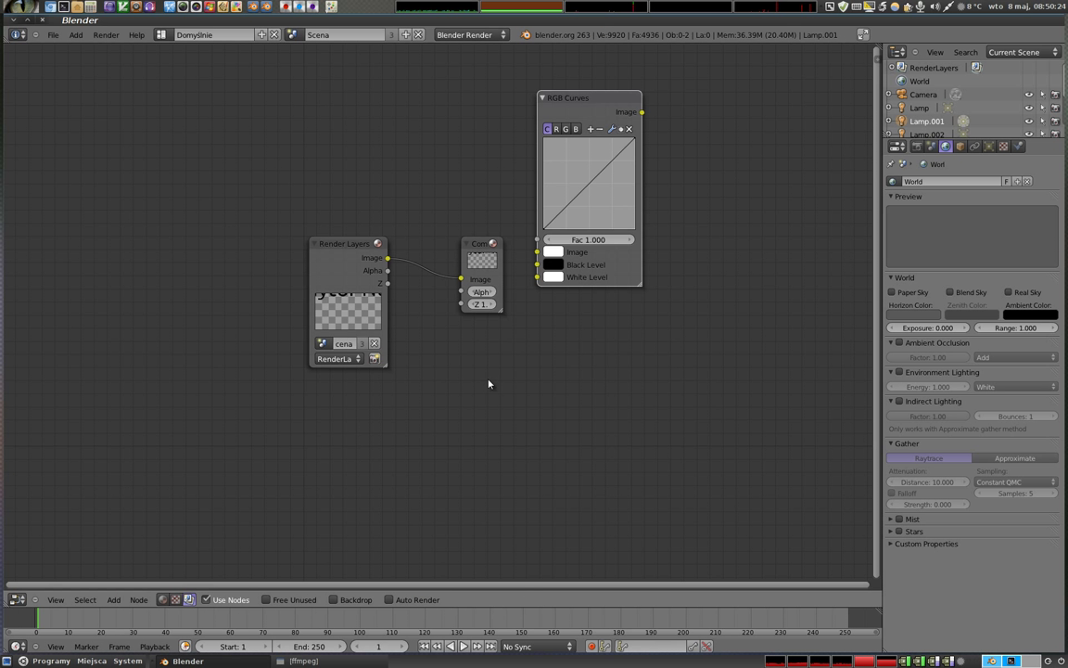
- In the 3D view, show layer 1 with the monkey head, render it, then return to nodes
key(shift+F5)
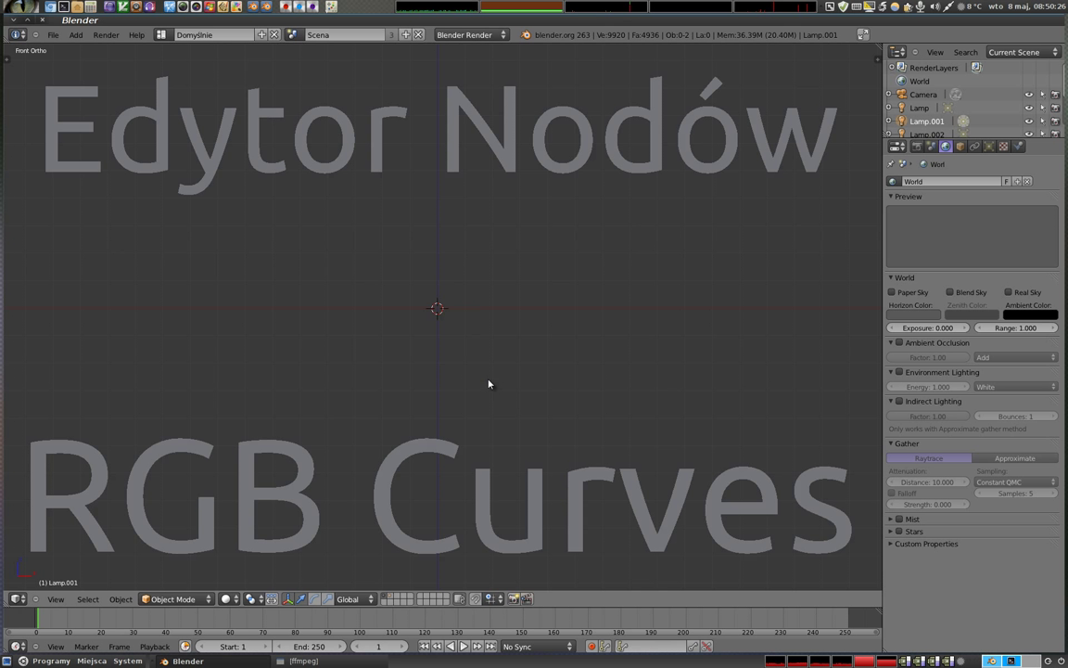
key(1)
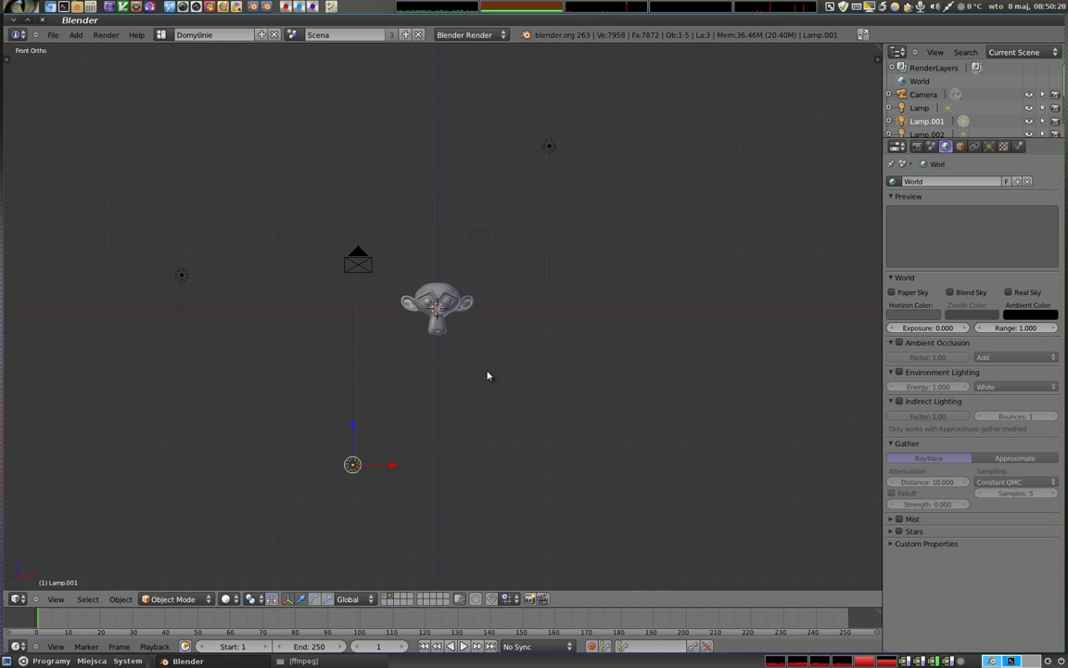
key(F12)
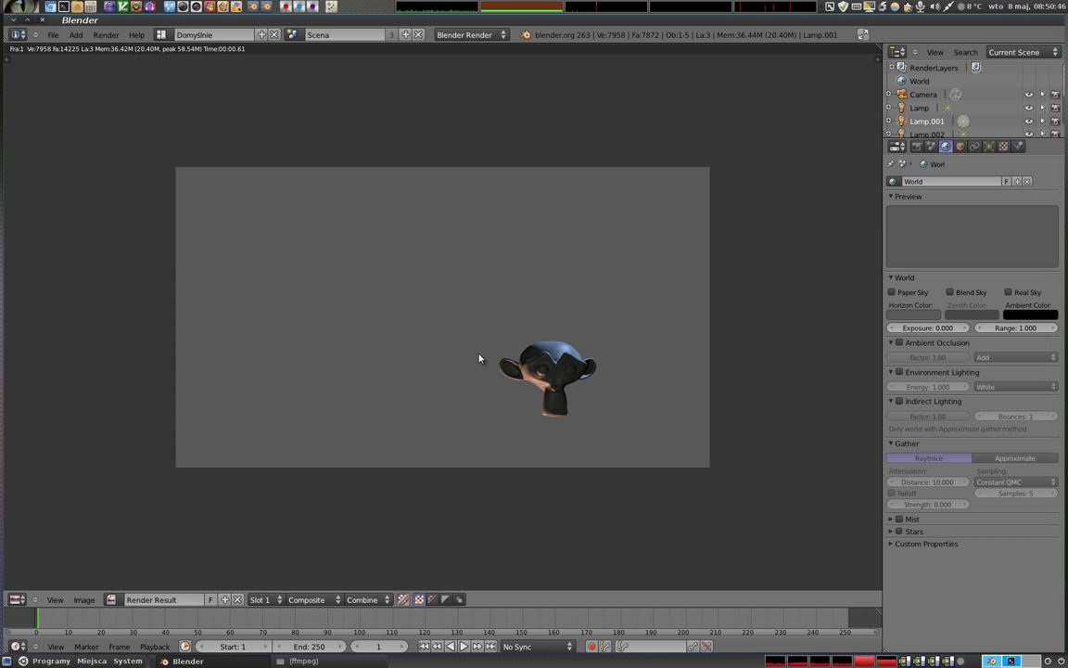
key(Escape)
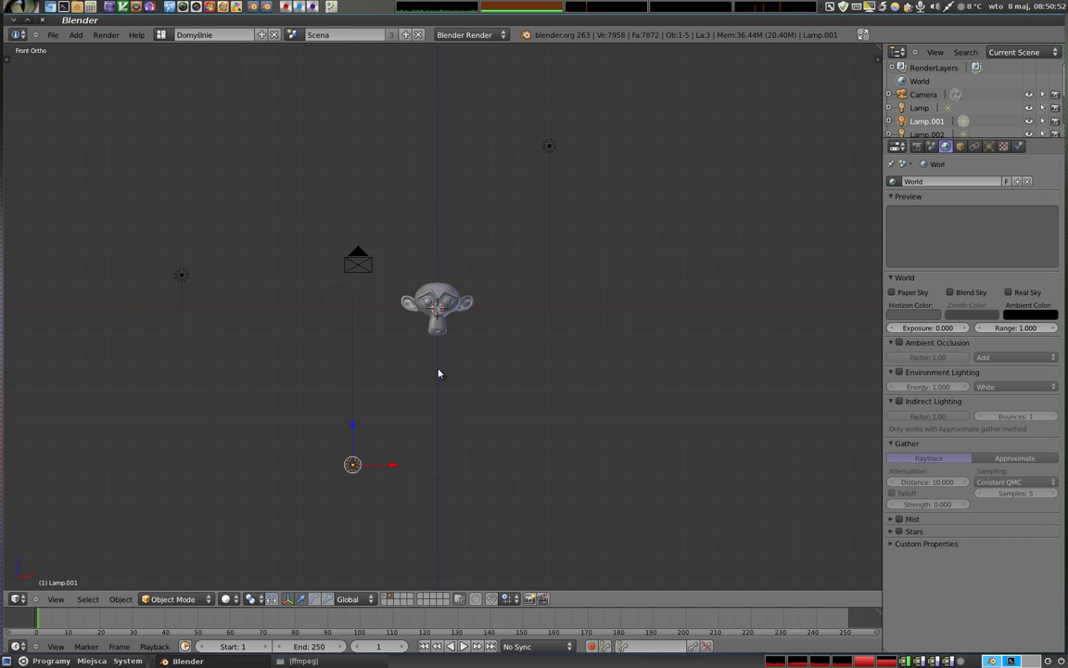
key(shift+F3)
- Insert RGB Curves into the Render Layers–Composite link and re-render through the compositor
drag(318, 226, 204, 211)
drag(478, 244, 727, 269)
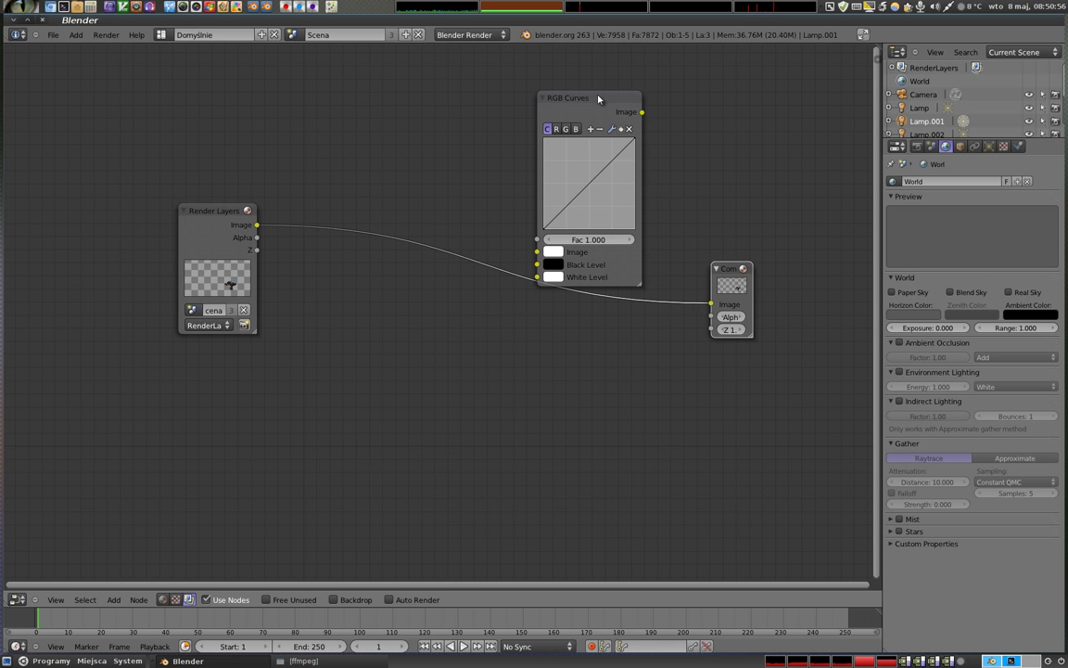
drag(598, 100, 487, 194)
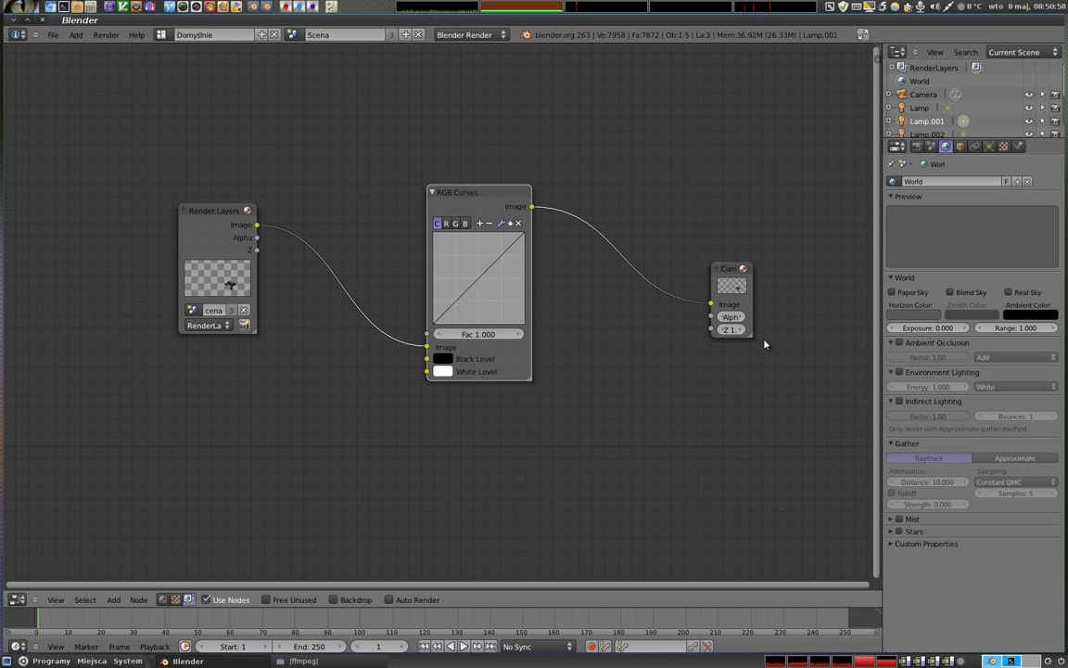
drag(751, 335, 785, 345)
drag(743, 268, 682, 249)
key(F12)
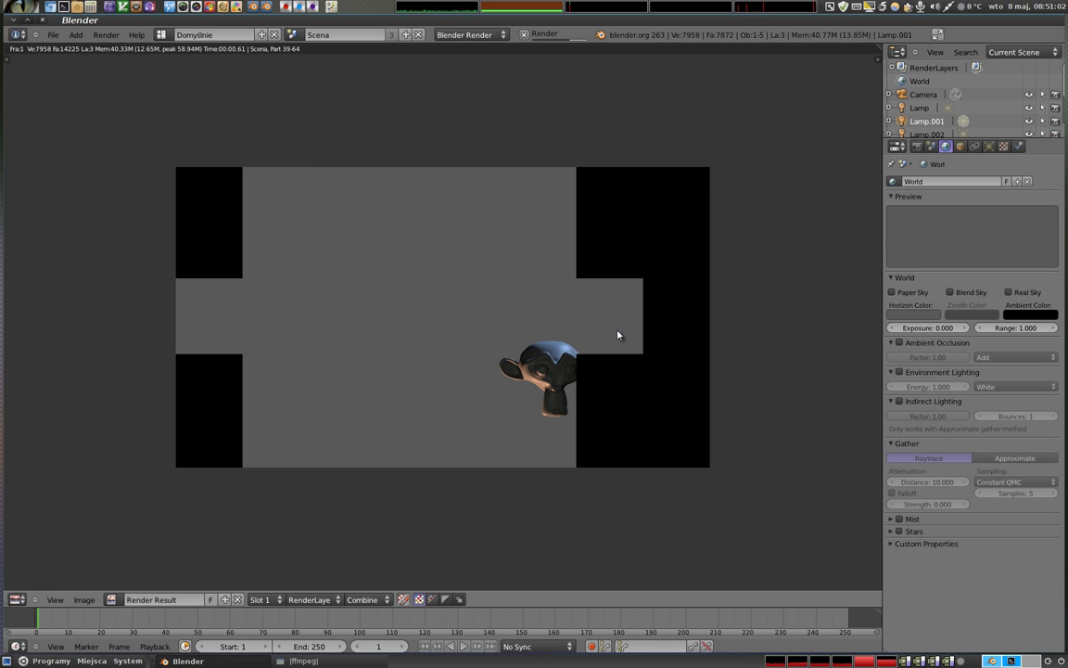
key(Escape)
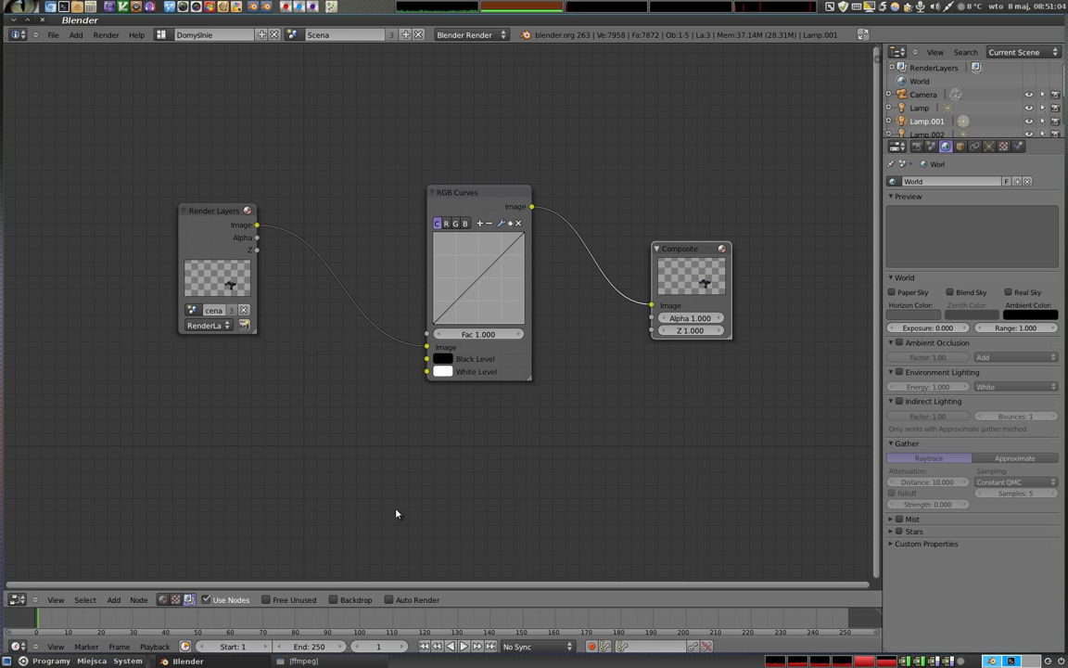
- Arrange Render Layers, RGB Curves and Composite into a compact row at the top
drag(214, 207, 118, 176)
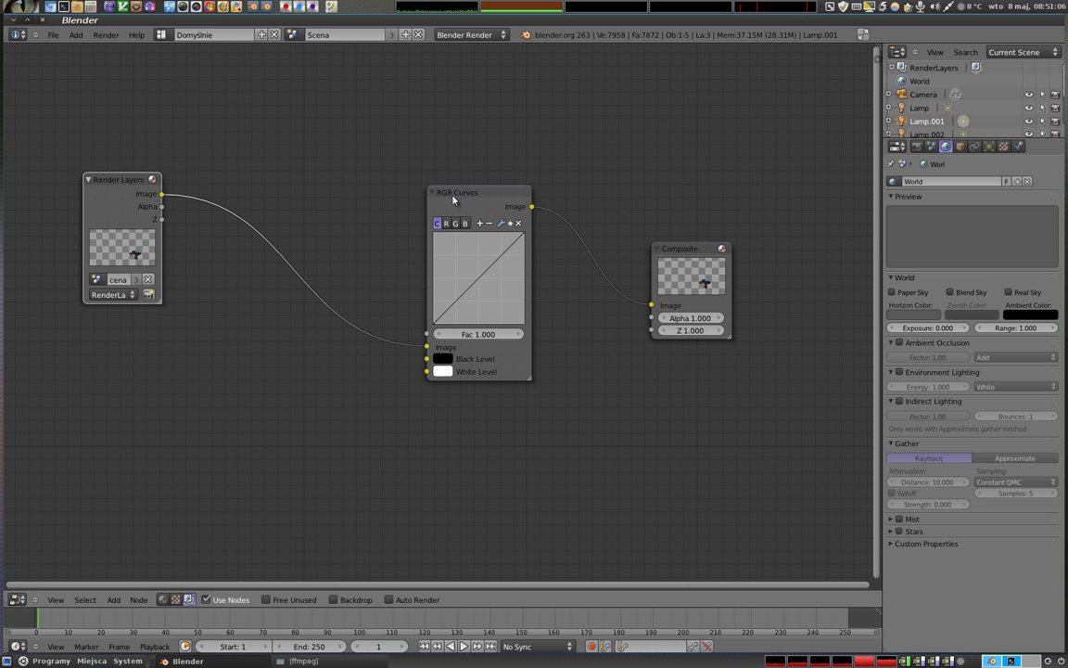
drag(452, 197, 258, 131)
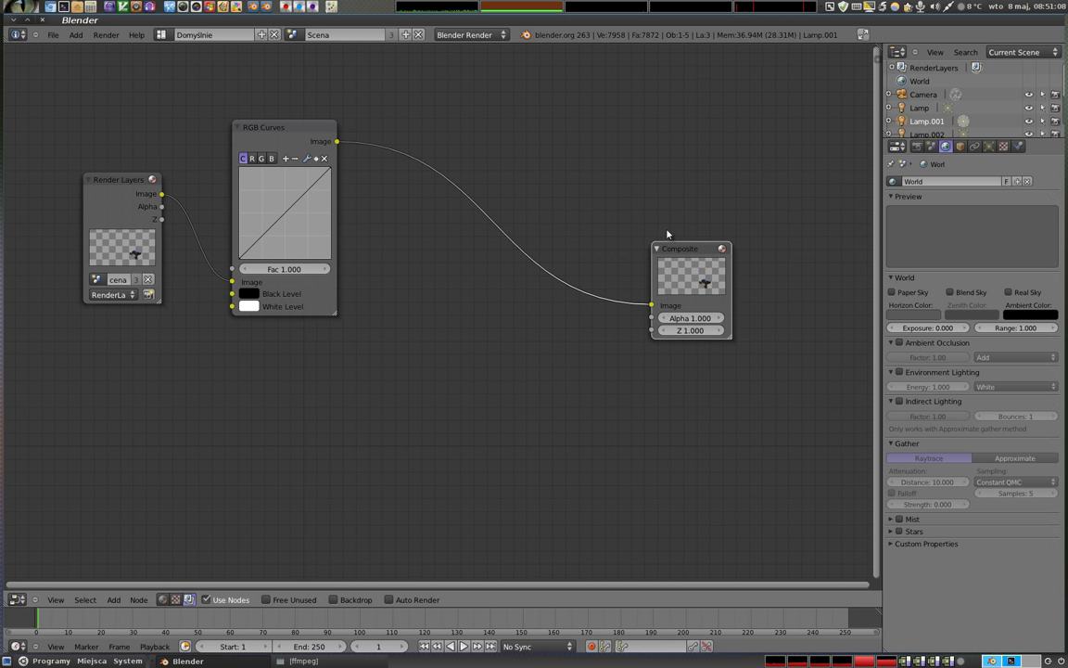
drag(682, 249, 447, 128)
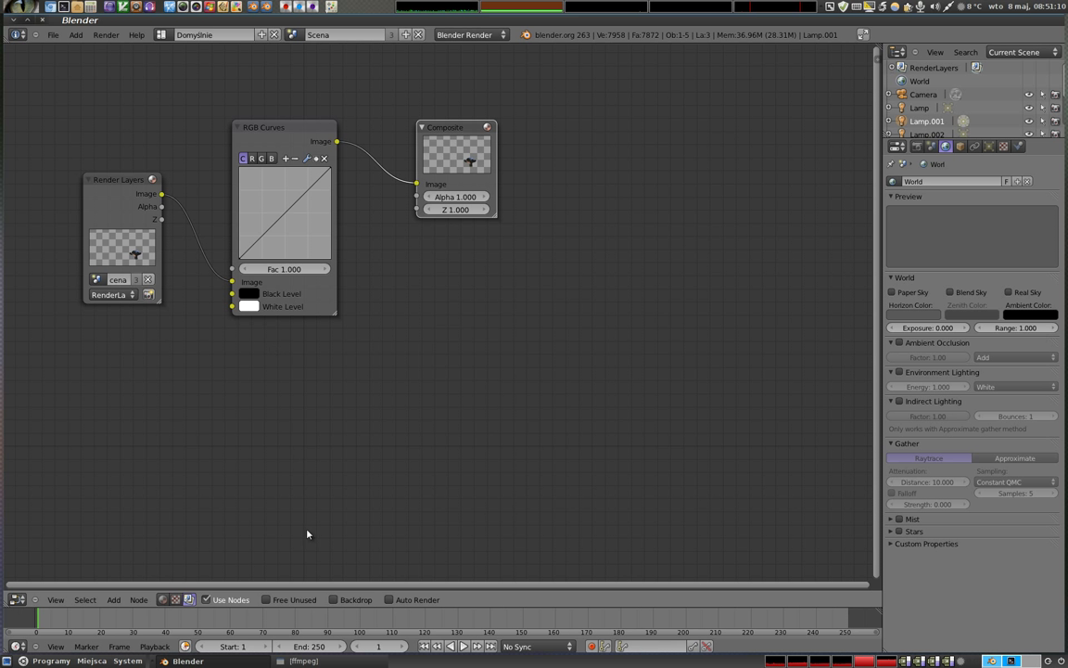
- Turn on the backdrop and add a Viewer node fed by RGB Curves below Composite
click(333, 599)
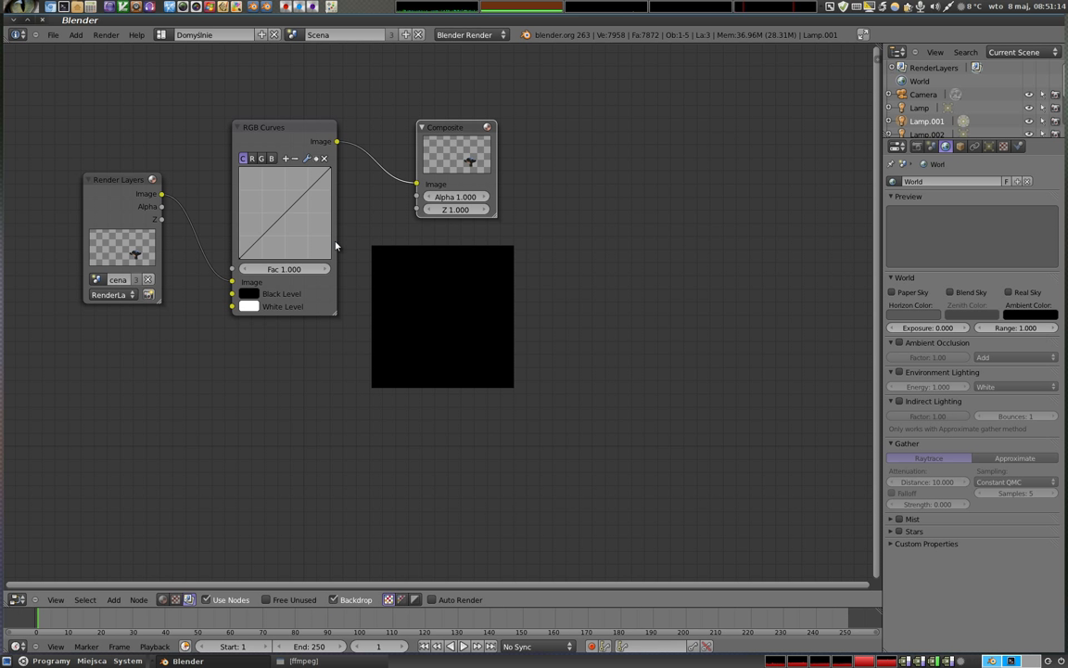
ctrl+shift+click(293, 130)
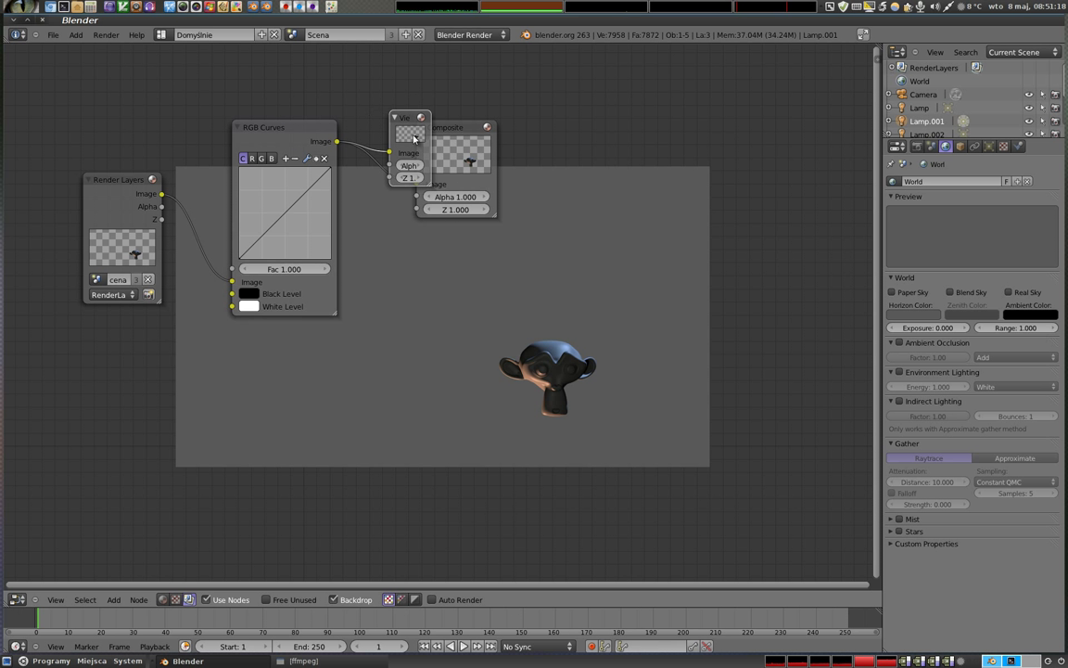
mouse_move(413, 129)
mouse_down()
mouse_move(433, 258)
mouse_move(444, 253)
mouse_up()
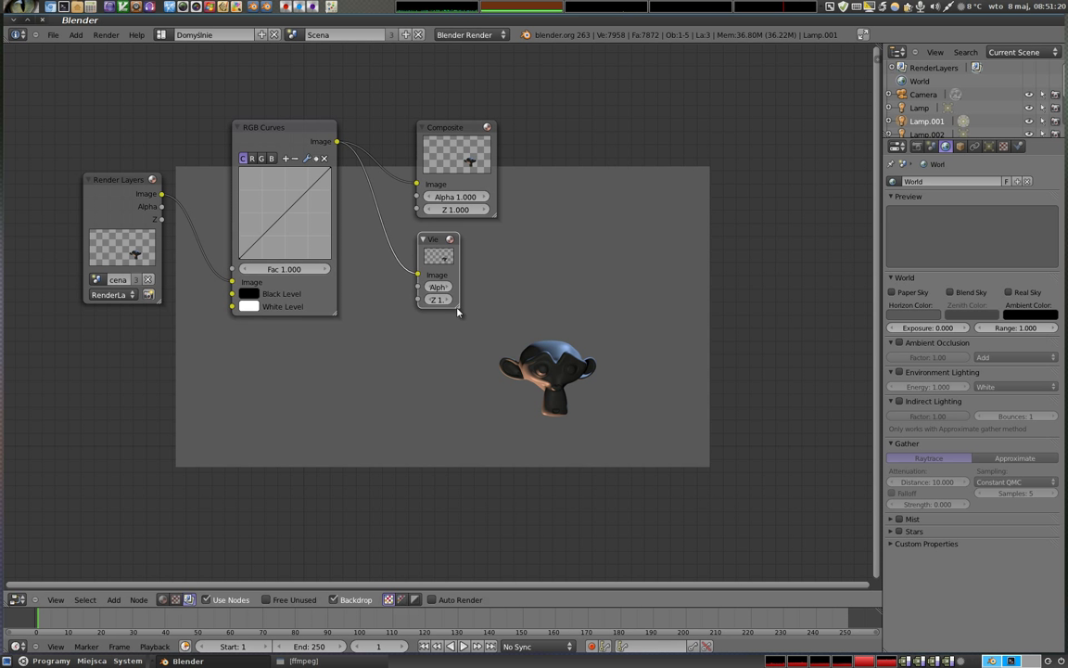
drag(461, 312, 451, 313)
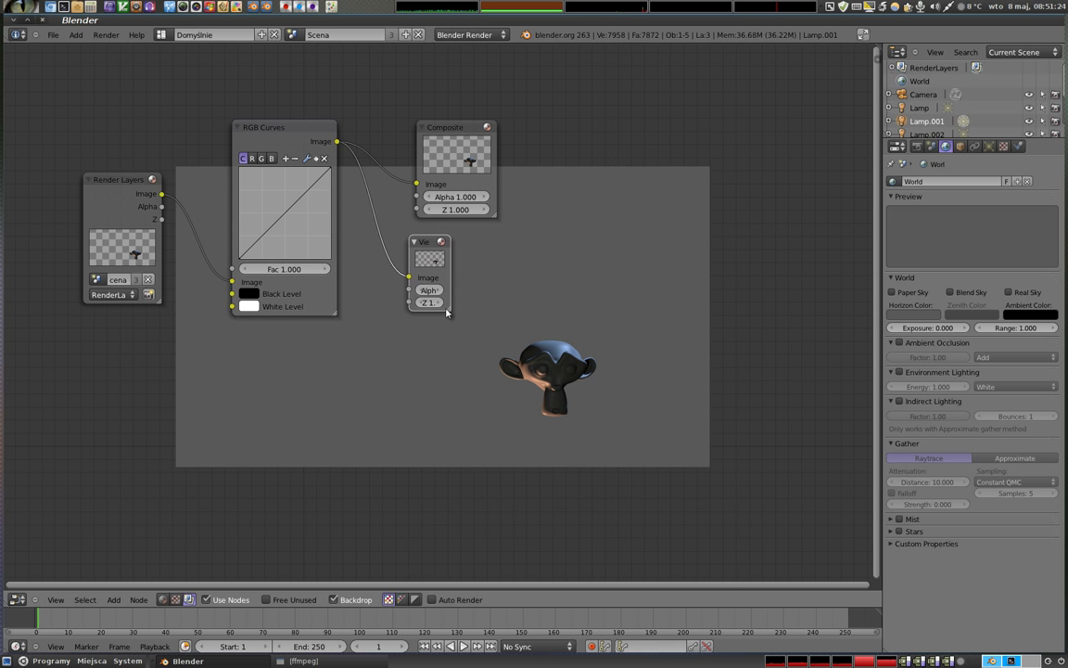
- Enlarge the Viewer, Composite and RGB Curves nodes and reposition them and the backdrop render
scroll(451, 313, up, 3)
mouse_move(455, 315)
mouse_down()
mouse_move(467, 332)
mouse_move(536, 329)
mouse_move(529, 336)
mouse_up()
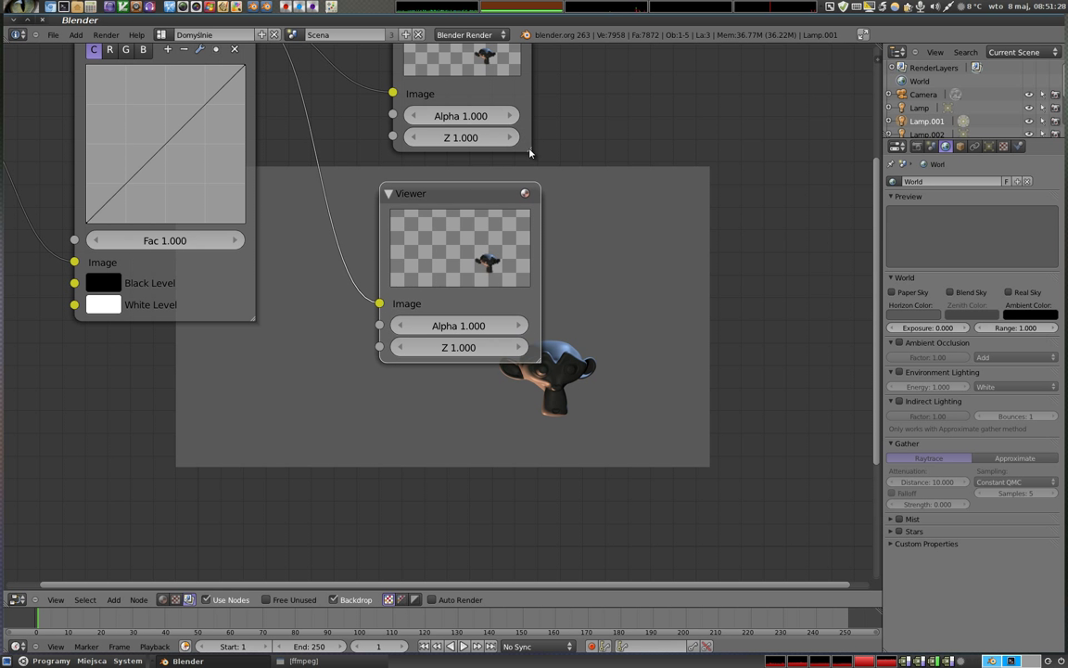
drag(529, 151, 545, 160)
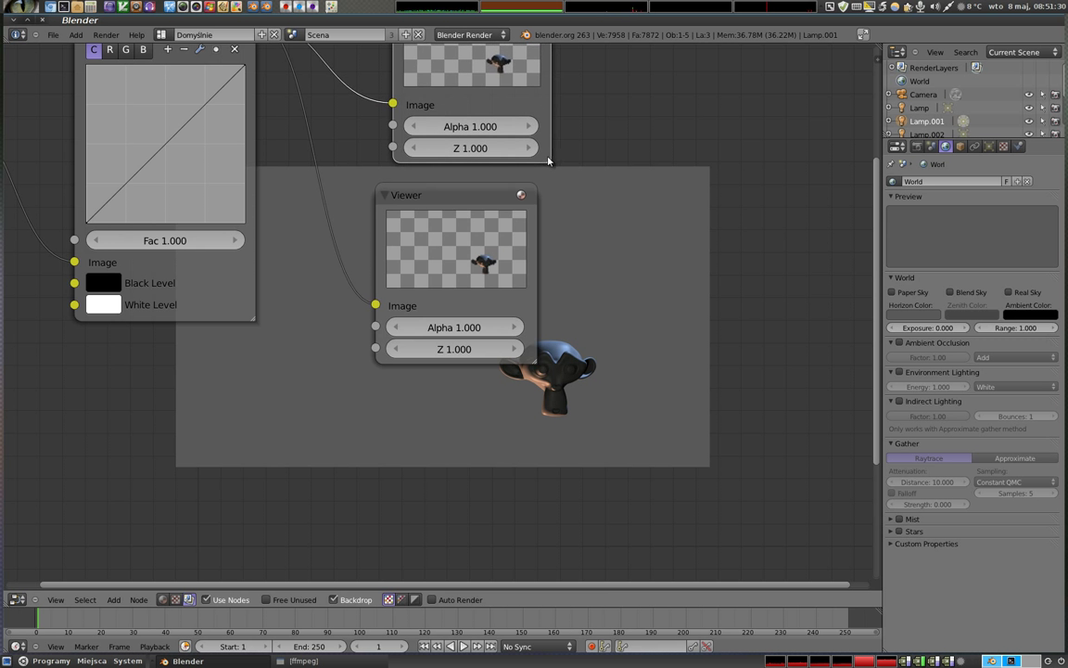
middle_drag(584, 281, 751, 366)
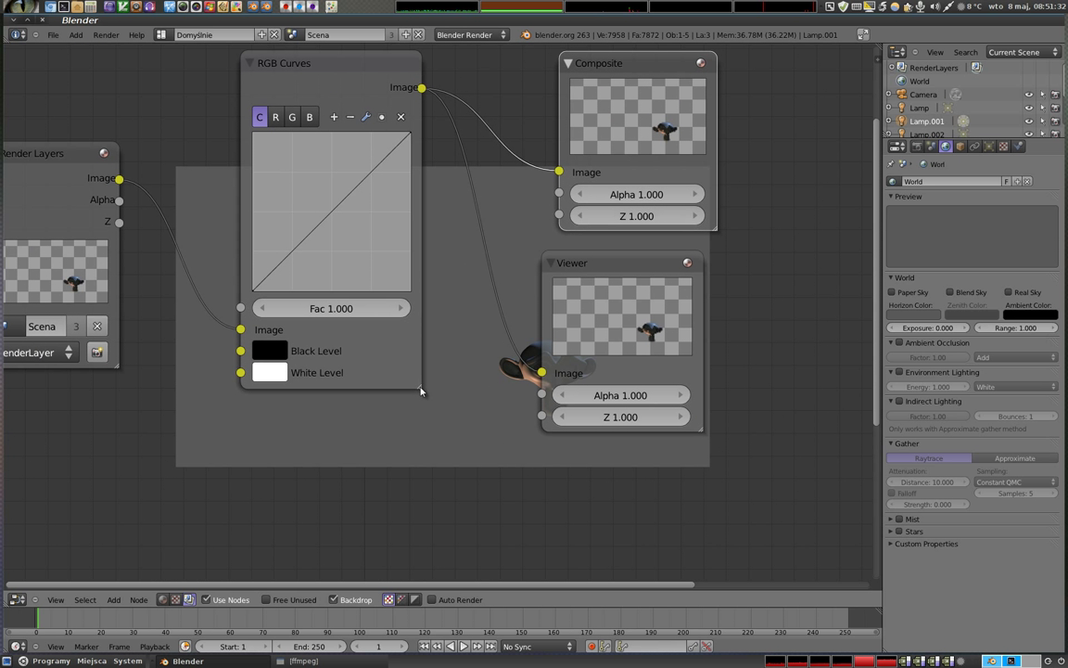
drag(419, 383, 584, 429)
drag(377, 59, 289, 65)
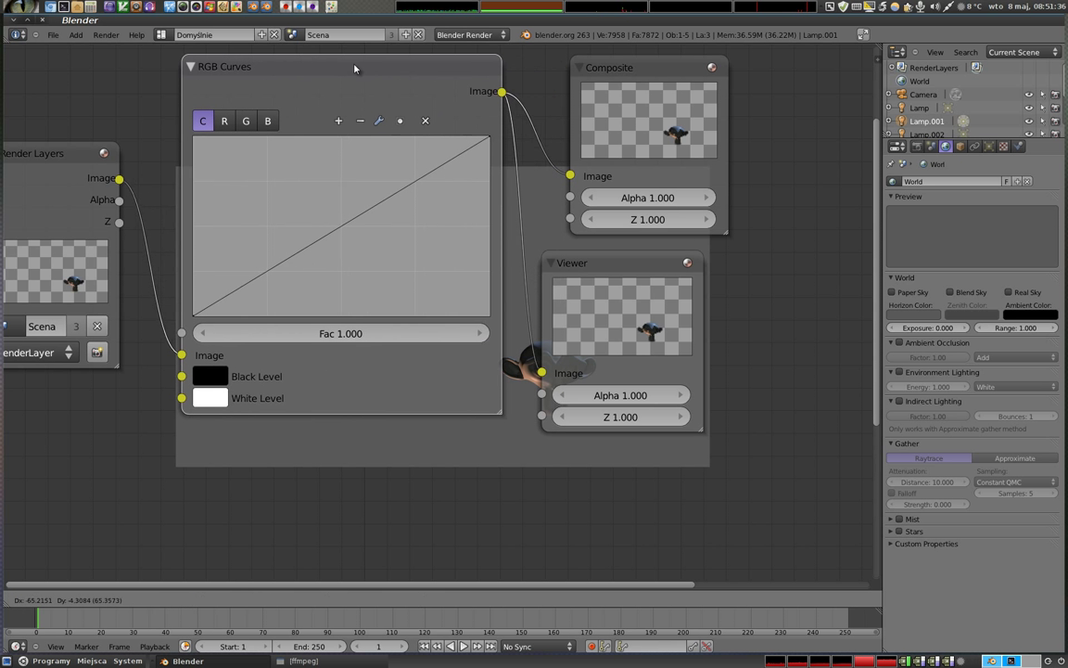
mouse_move(451, 294)
alt+middle_down()
mouse_move(659, 428)
mouse_move(692, 429)
alt+middle_up()
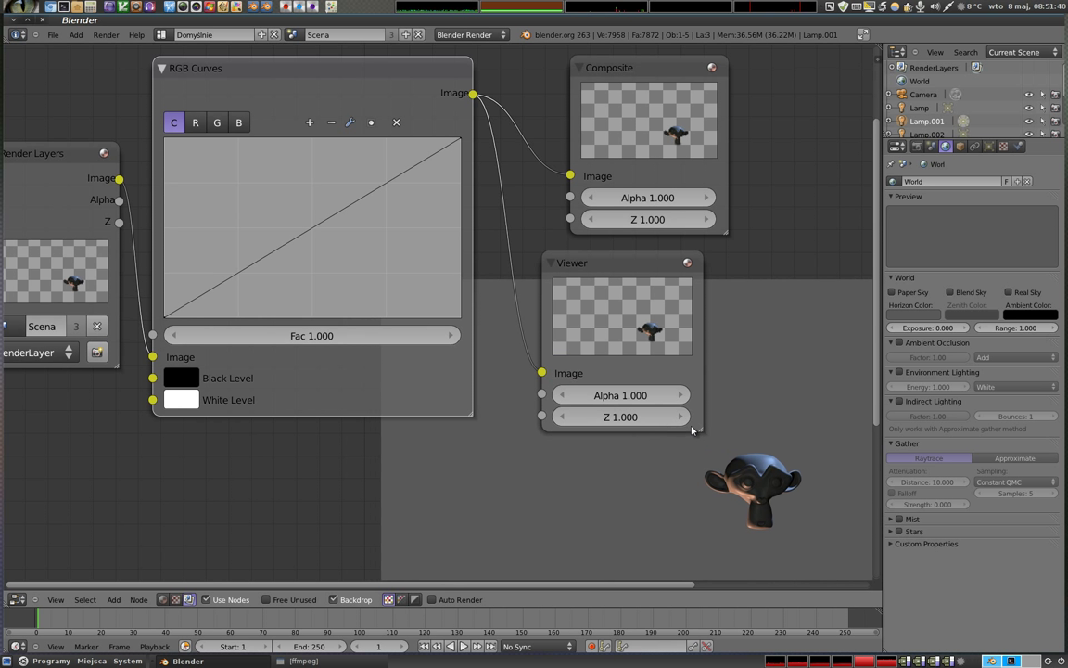
- Collapse the Viewer and Composite nodes and stack Viewer just below Composite
key(h)
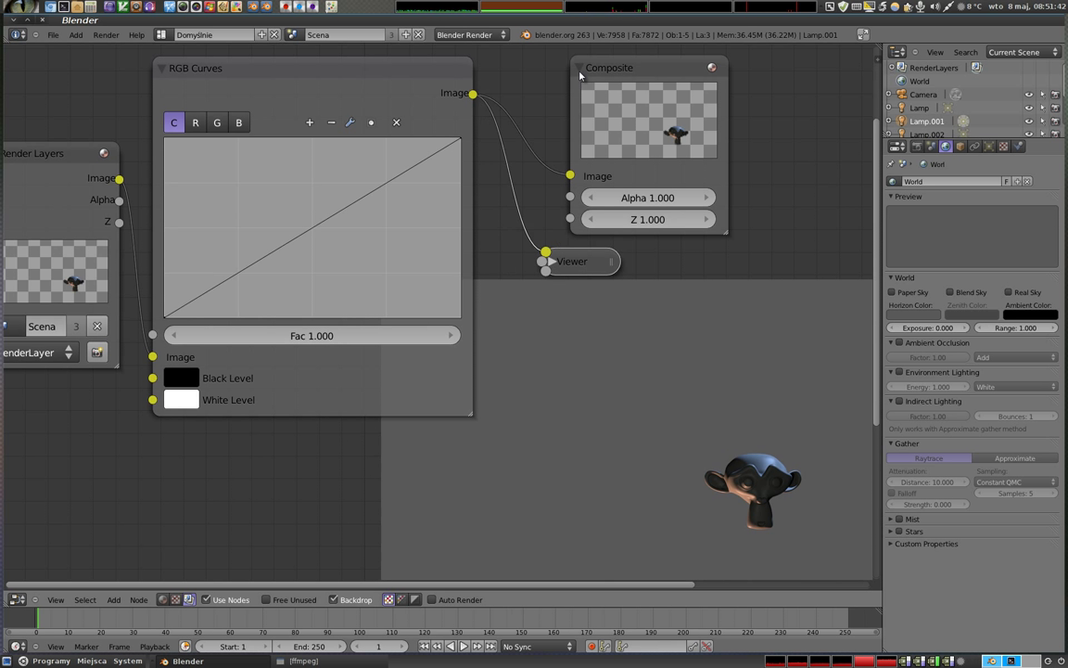
click(602, 67)
key(h)
click(593, 263)
key(g)
click(614, 86)
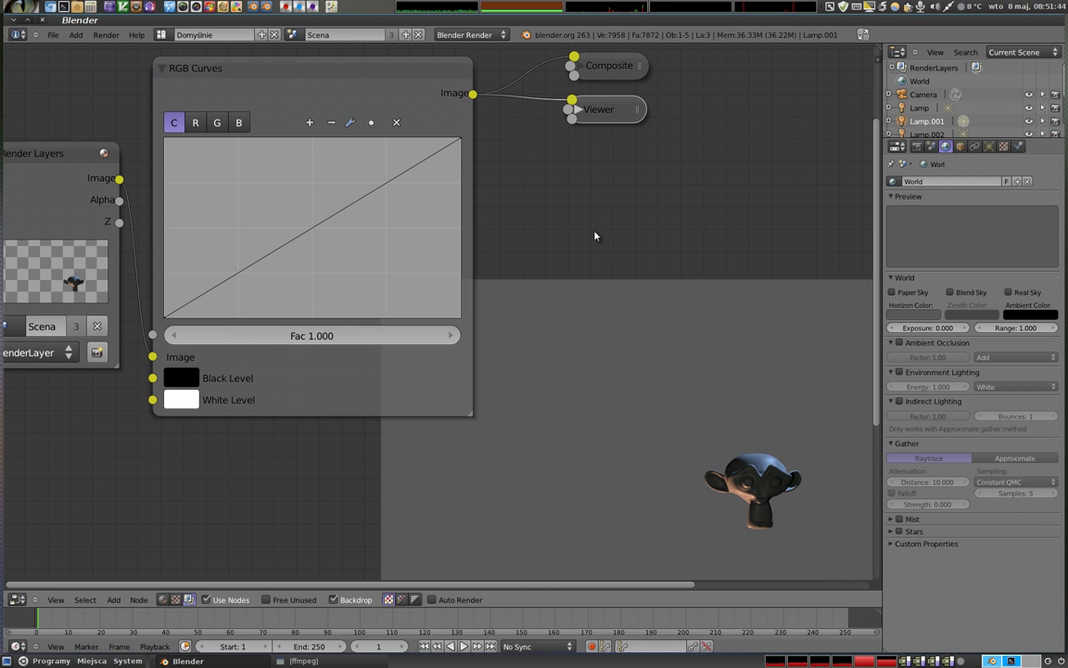
- Shift the backdrop render up-left and nudge the Render Layers and RGB Curves nodes
mouse_move(602, 352)
alt+middle_down()
mouse_move(556, 296)
mouse_move(556, 336)
alt+middle_up()
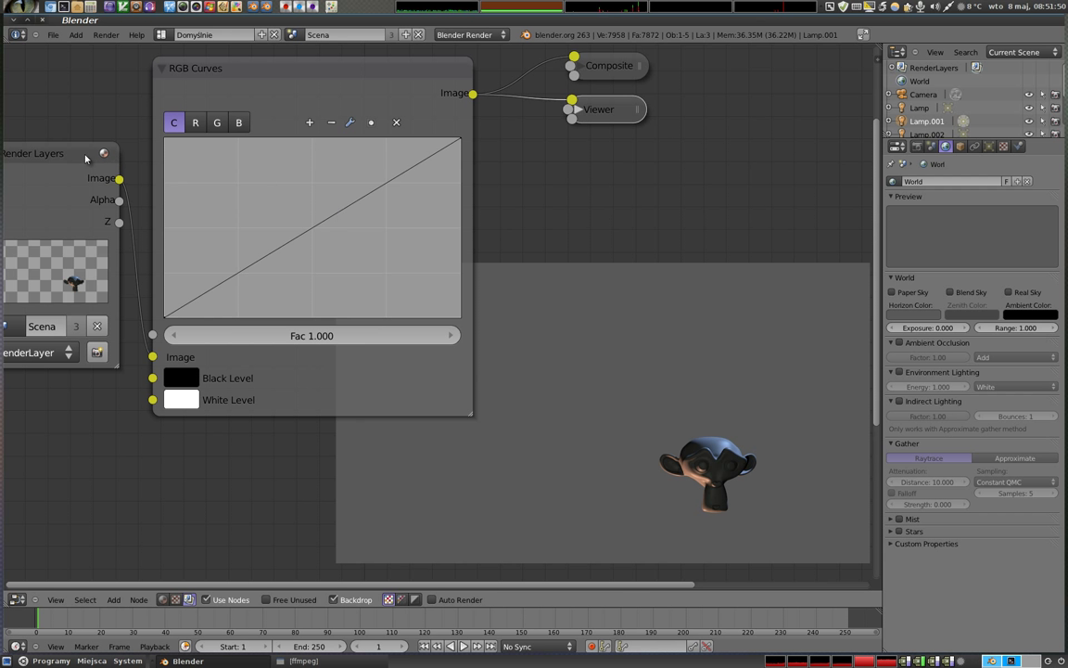
drag(56, 145, 46, 147)
click(552, 107)
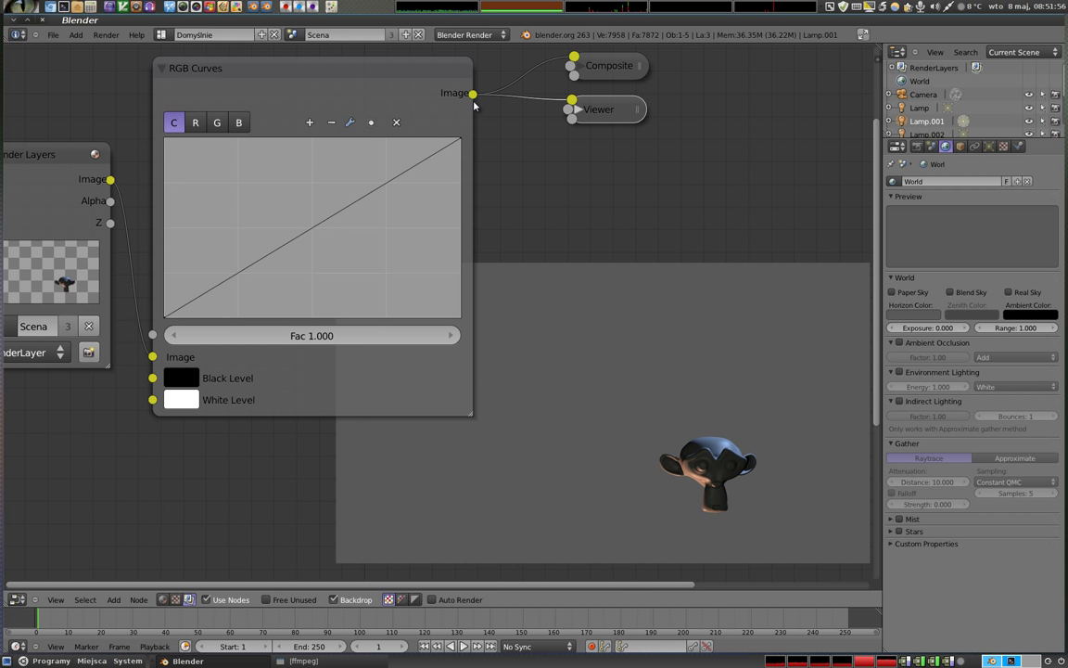
drag(338, 73, 334, 67)
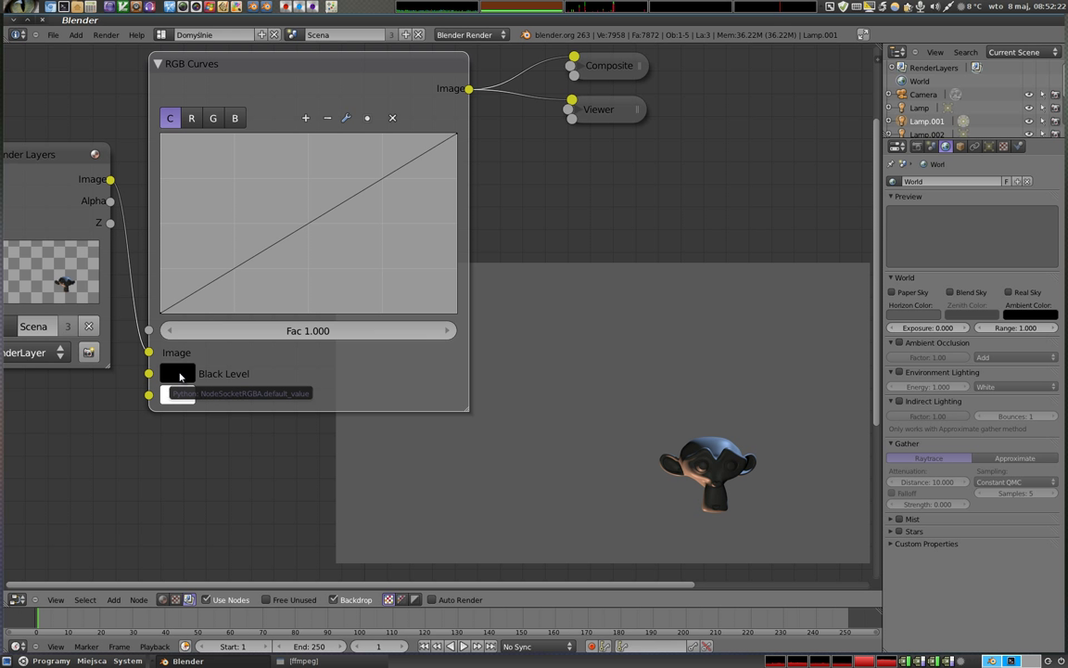
- Raise the RGB Curves Black Level to grey 0.103, then 0.517, to preview the darkening
click(179, 376)
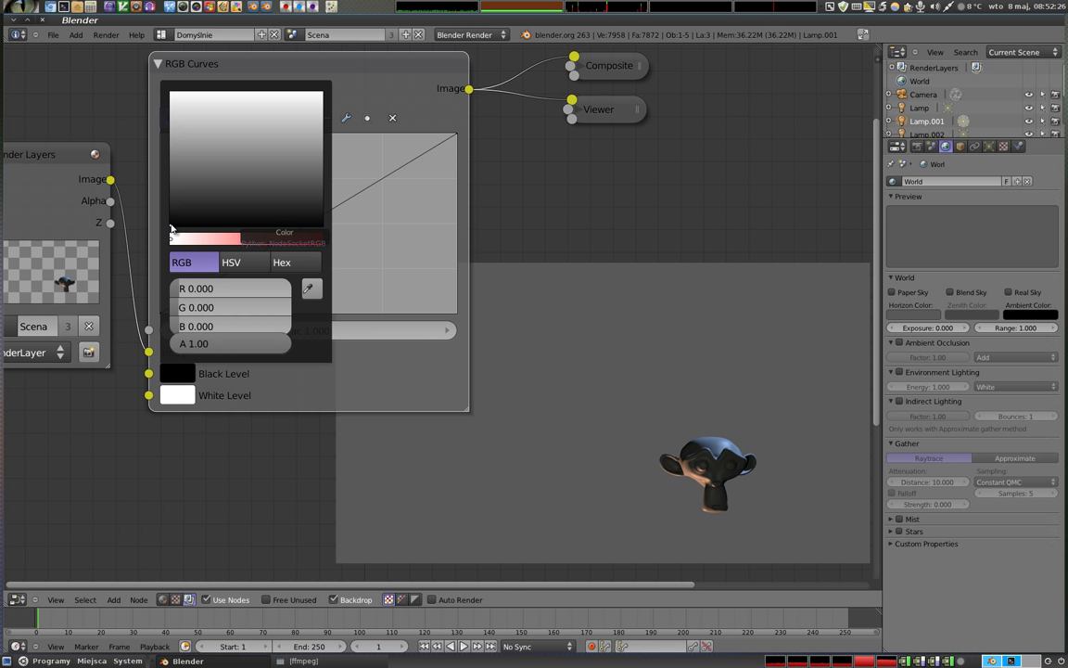
drag(170, 228, 168, 216)
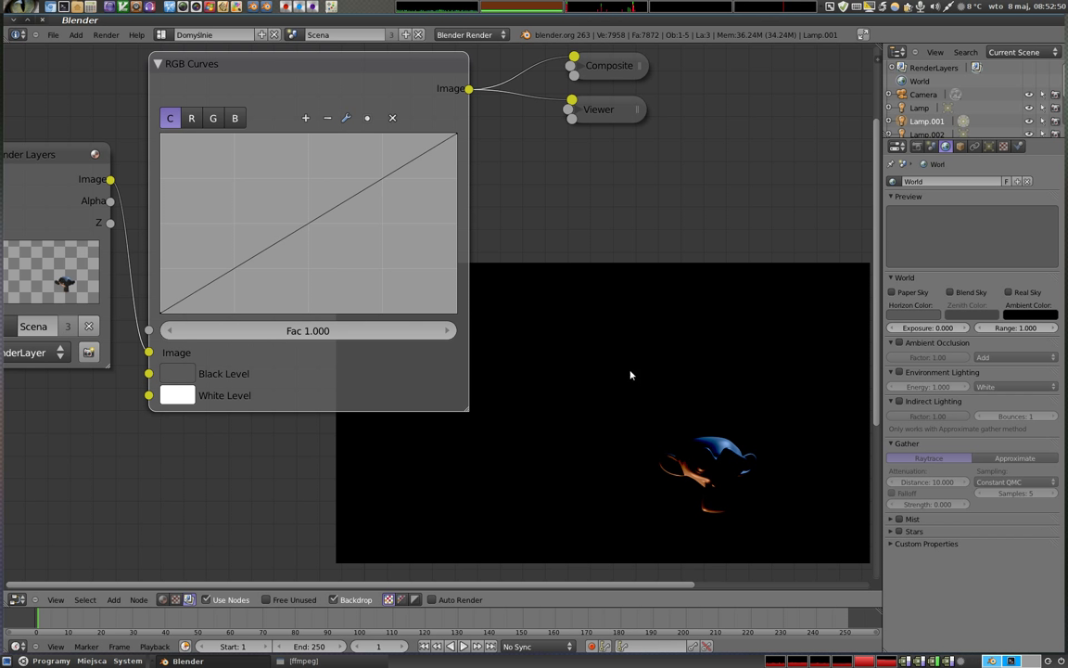
click(179, 372)
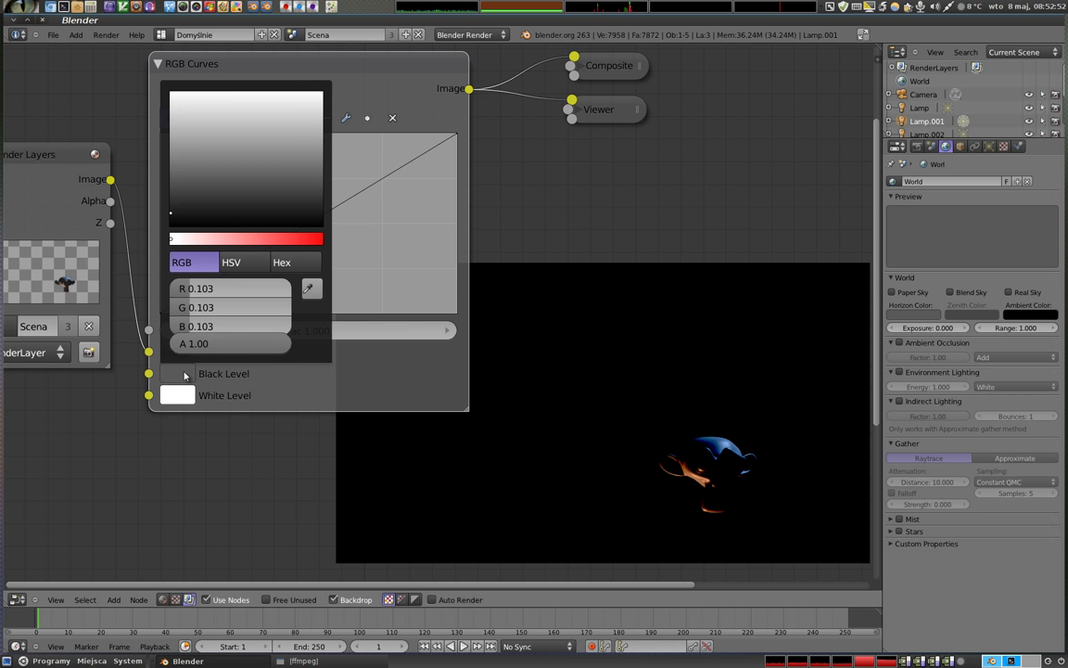
drag(172, 216, 168, 160)
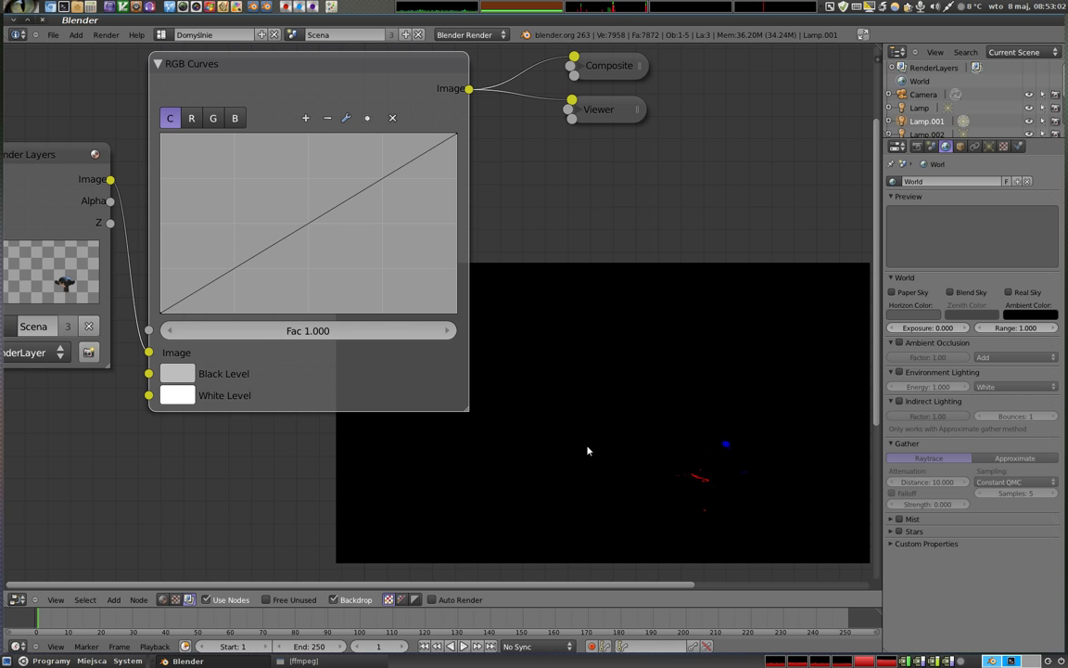
- Return Black Level to pure black (0)
click(174, 371)
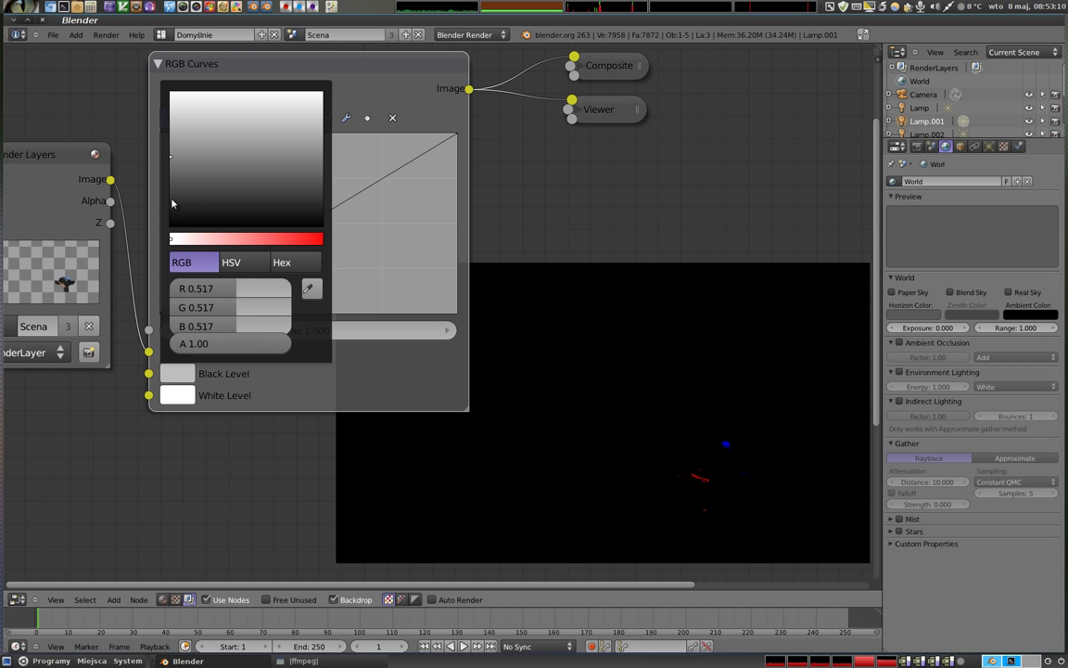
drag(171, 158, 160, 236)
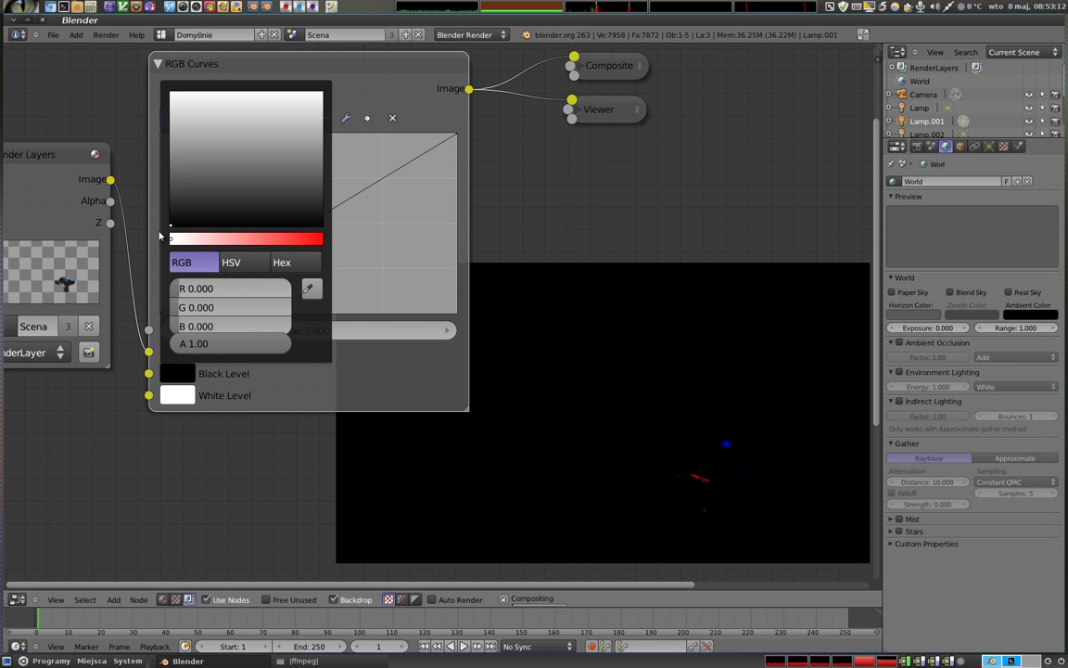
click(176, 393)
- Drag the White Level down in stages to a grey of about 0.386
drag(175, 116, 169, 160)
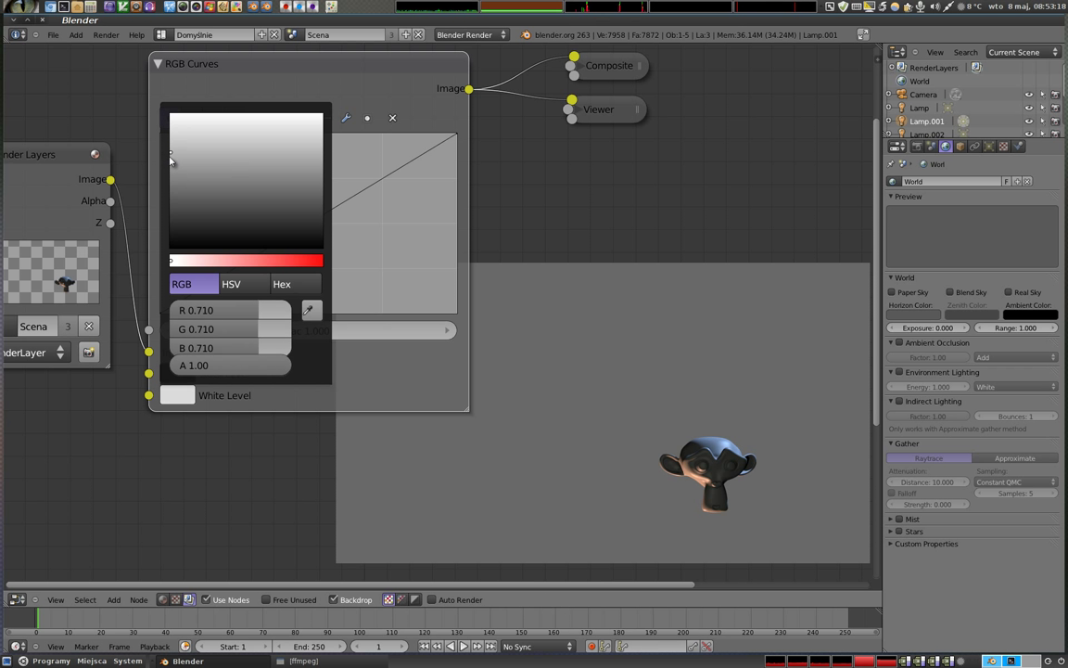
drag(172, 156, 170, 194)
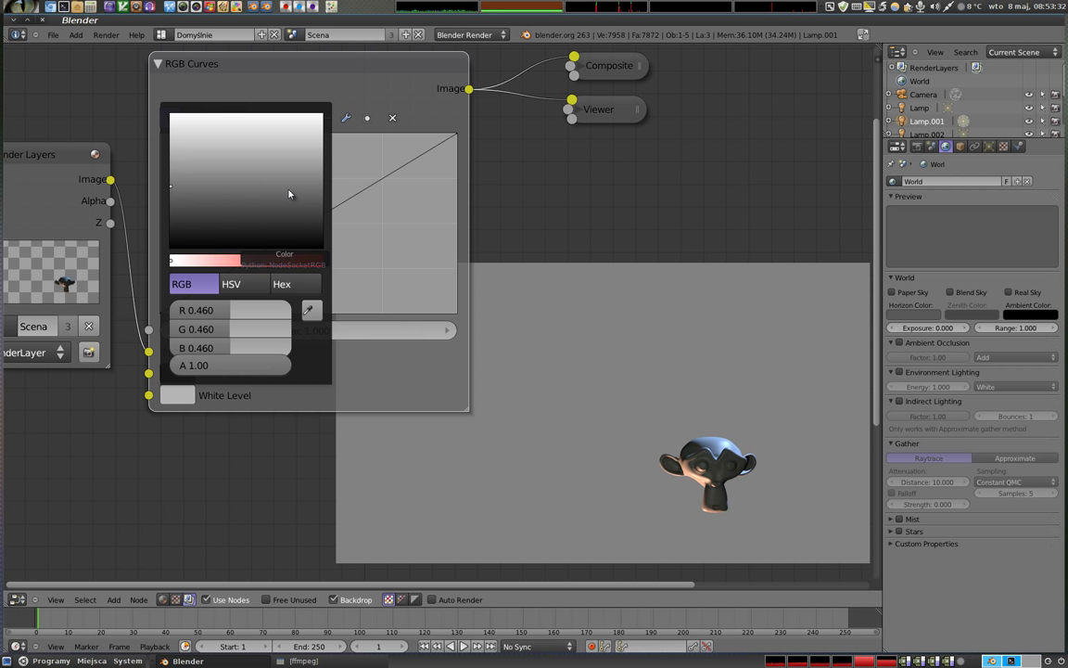
drag(171, 190, 173, 200)
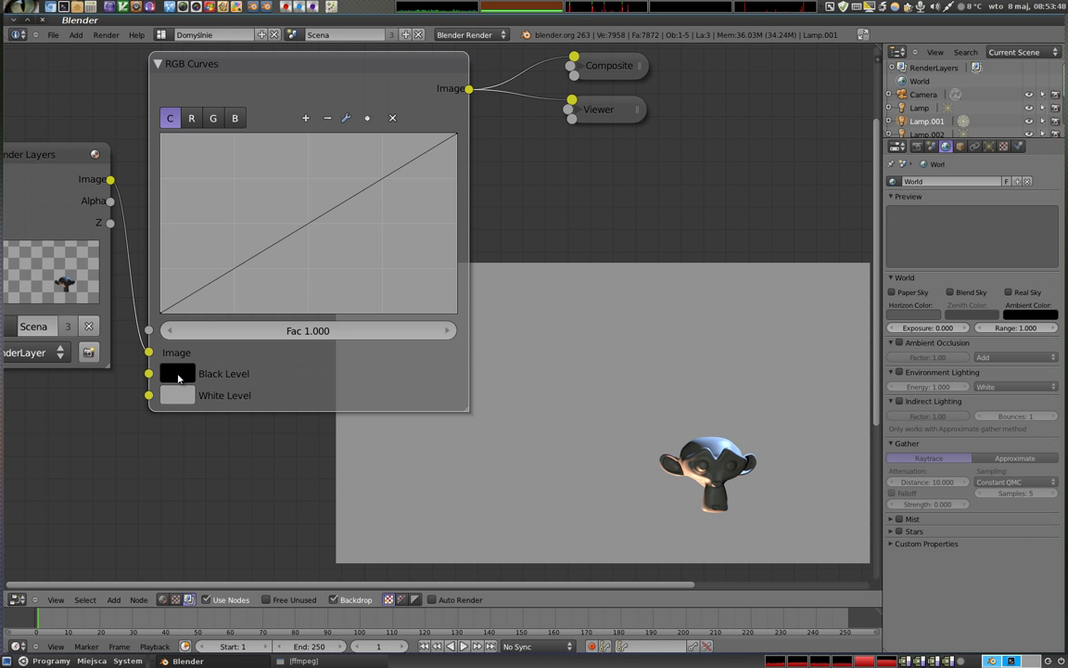
key(shift+a)
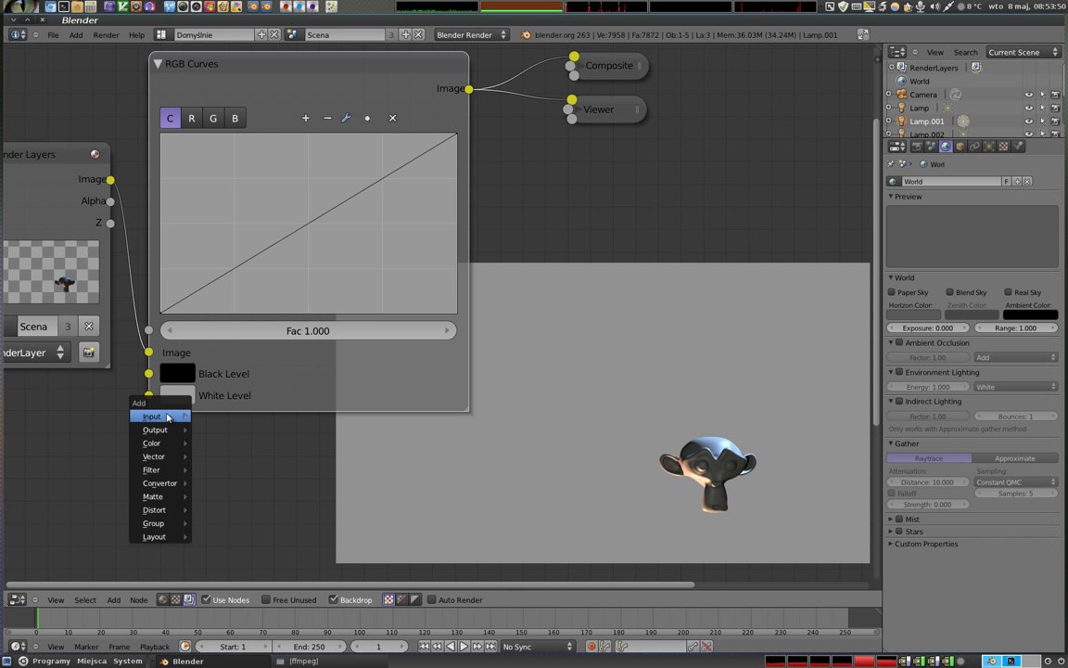
- Add an RGB input node set to black and link it to the RGB Curves Black Level
click(212, 469)
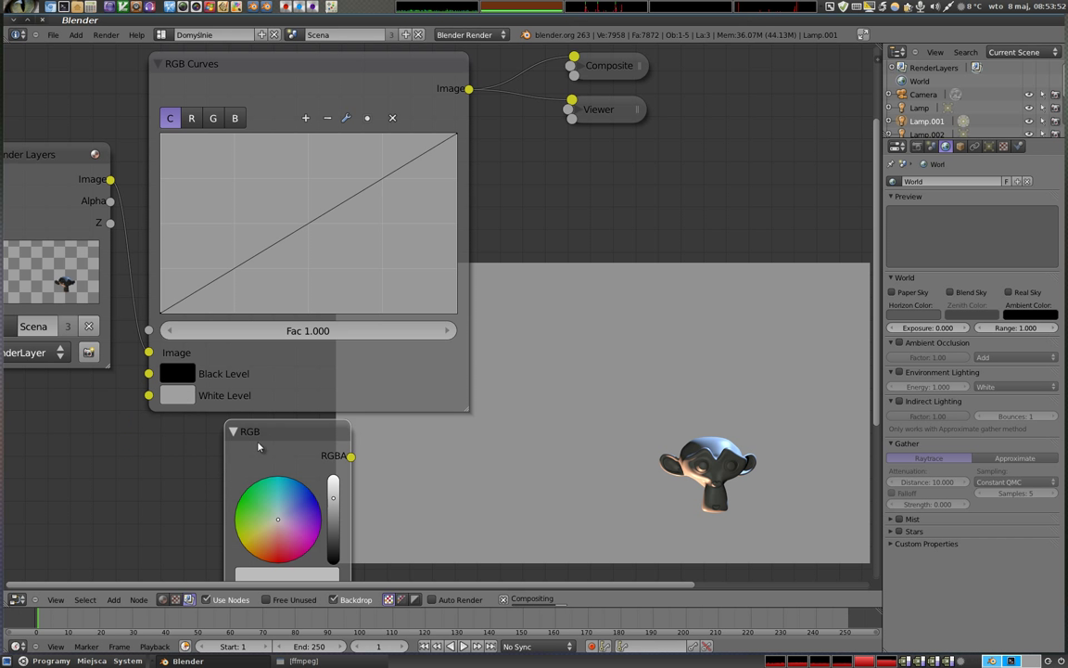
click(38, 391)
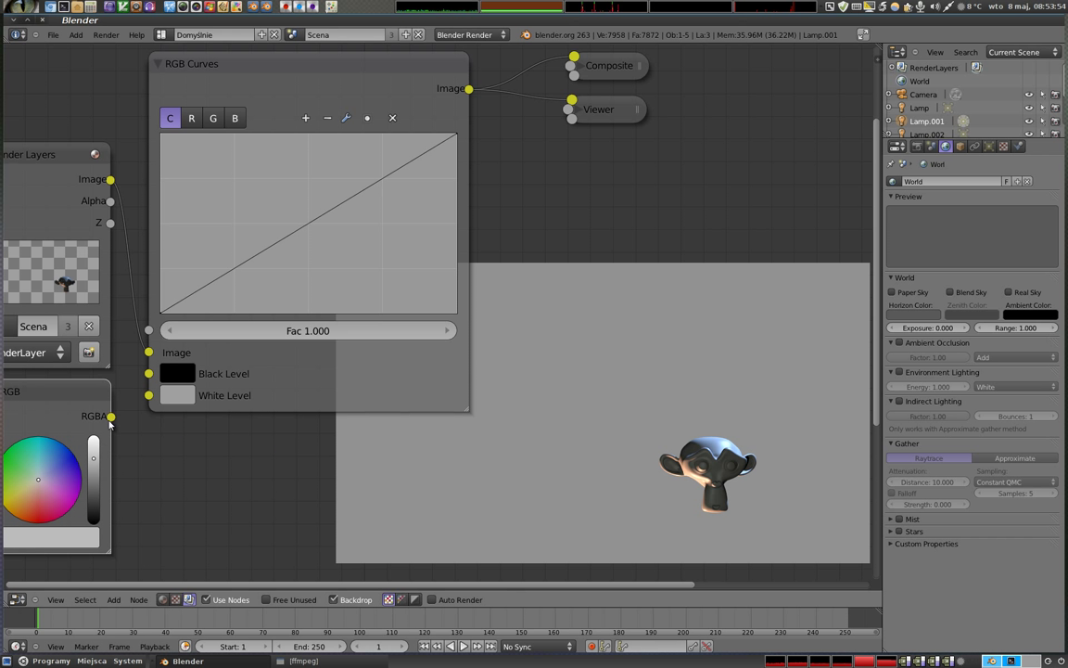
drag(112, 416, 149, 373)
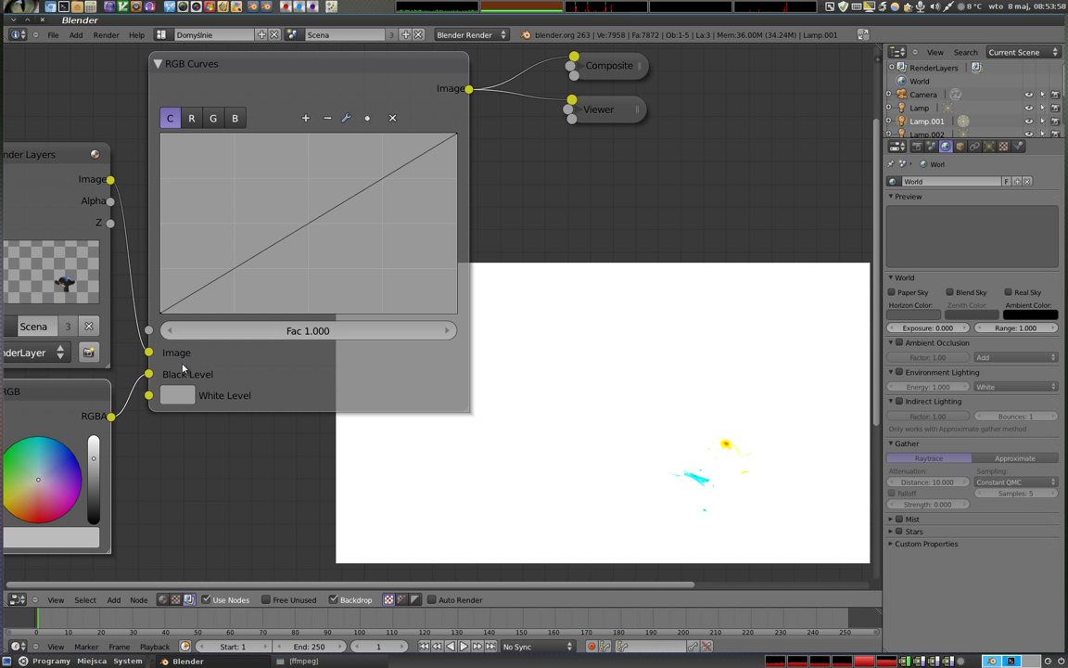
click(84, 536)
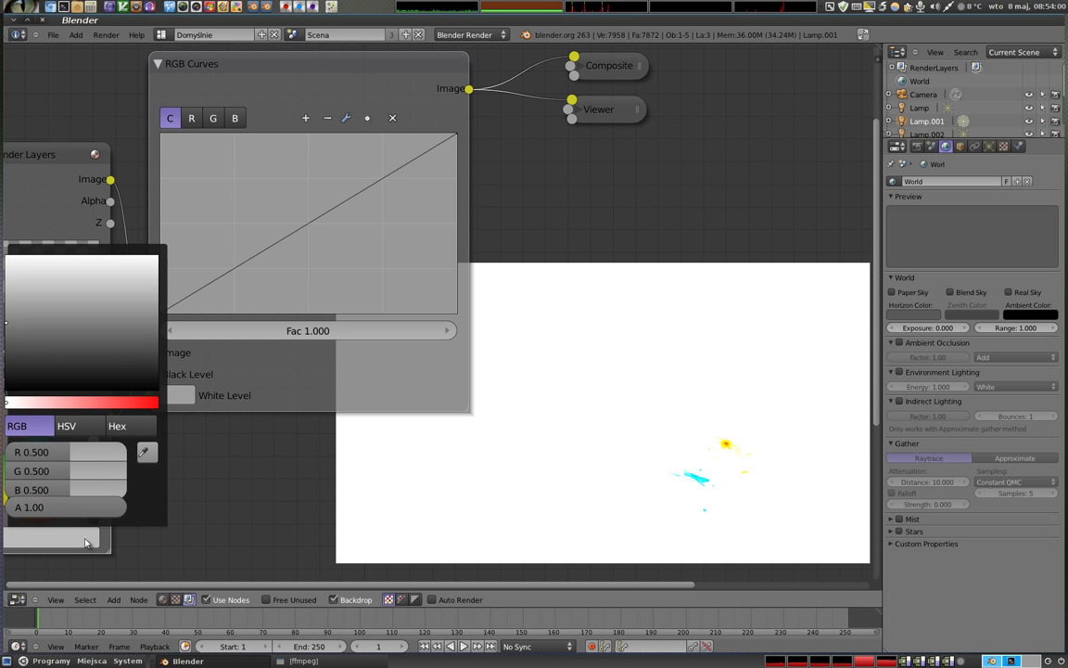
drag(14, 327, 5, 389)
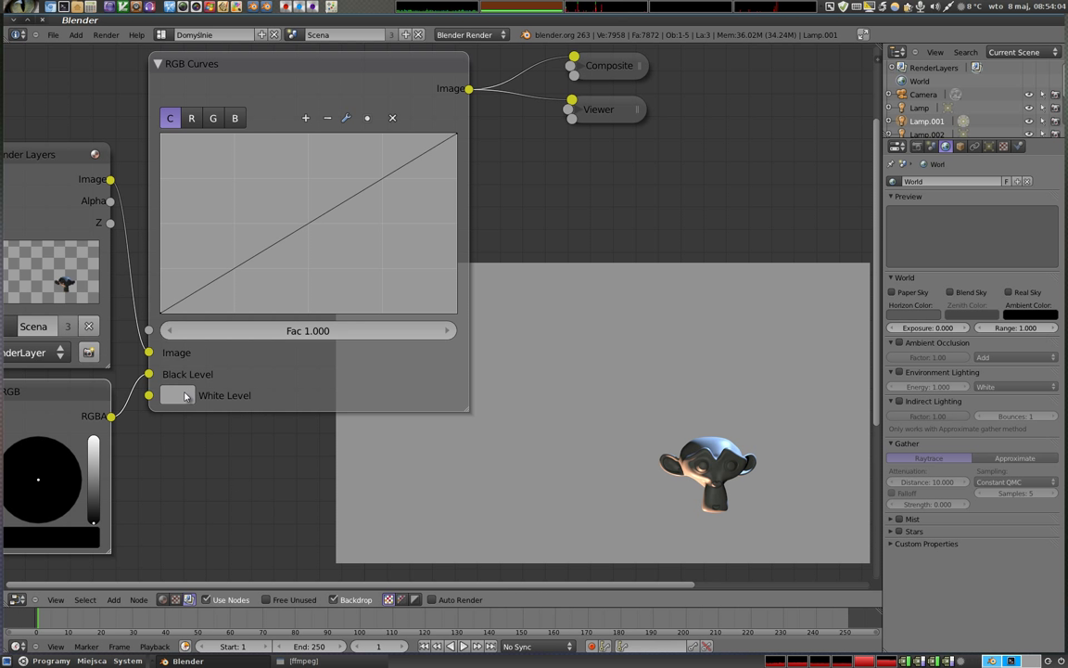
click(47, 392)
- Duplicate the RGB node, place it below RGB Curves, and link it to White Level
key(shift+d)
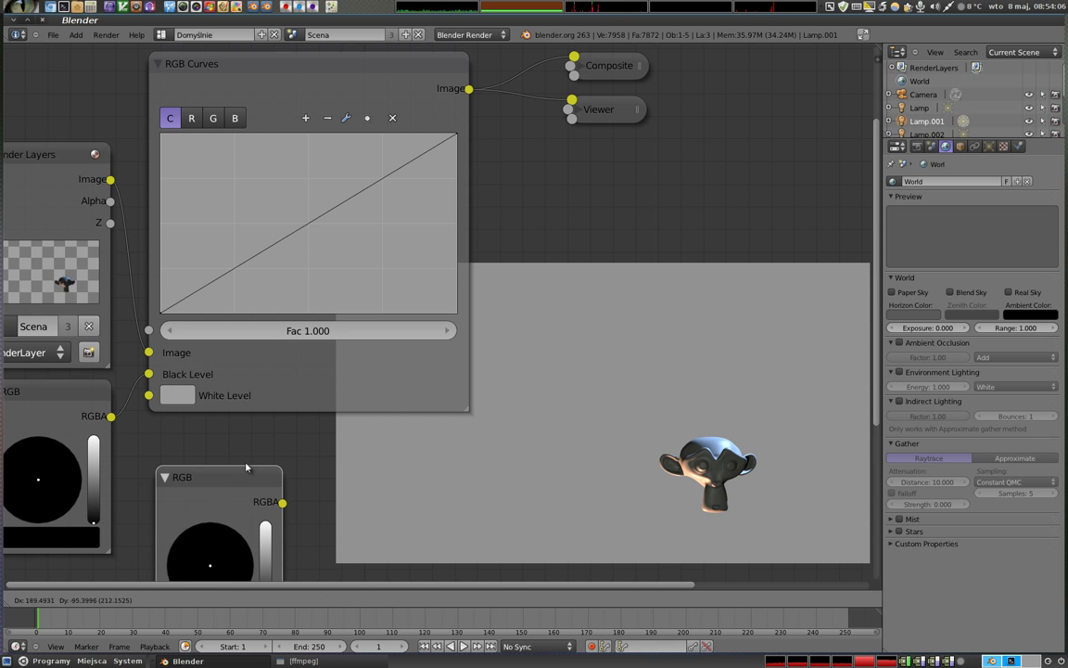
click(271, 503)
drag(268, 483, 149, 395)
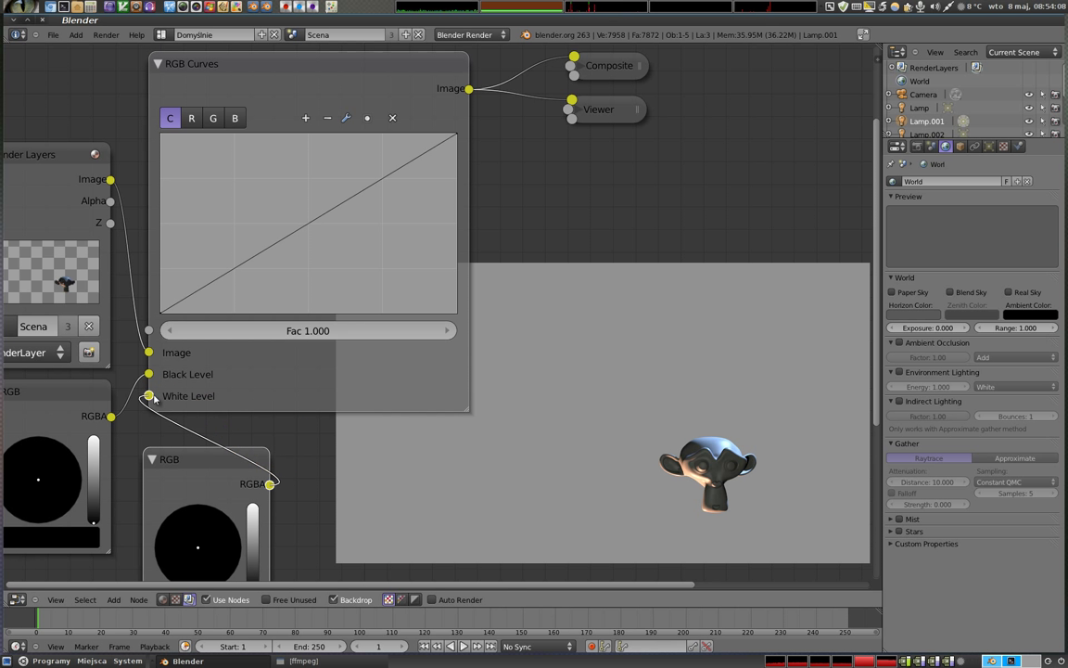
scroll(231, 468, up, 10)
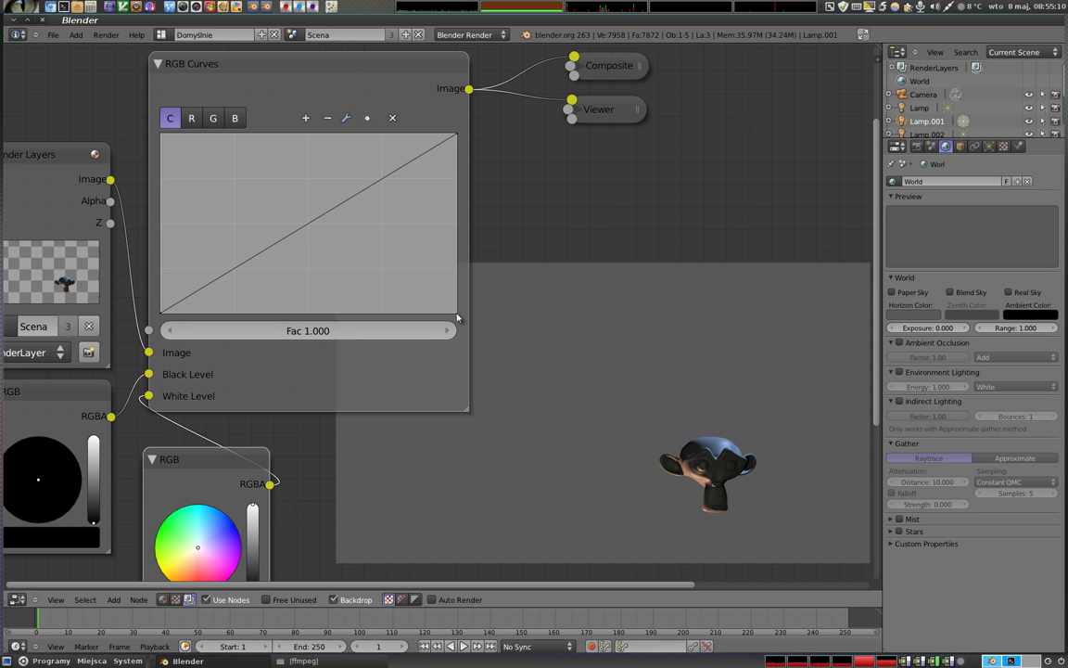
- Reposition the RGB Curves node, then enlarge and reposition the backdrop render with V and Alt+V
drag(457, 137, 455, 314)
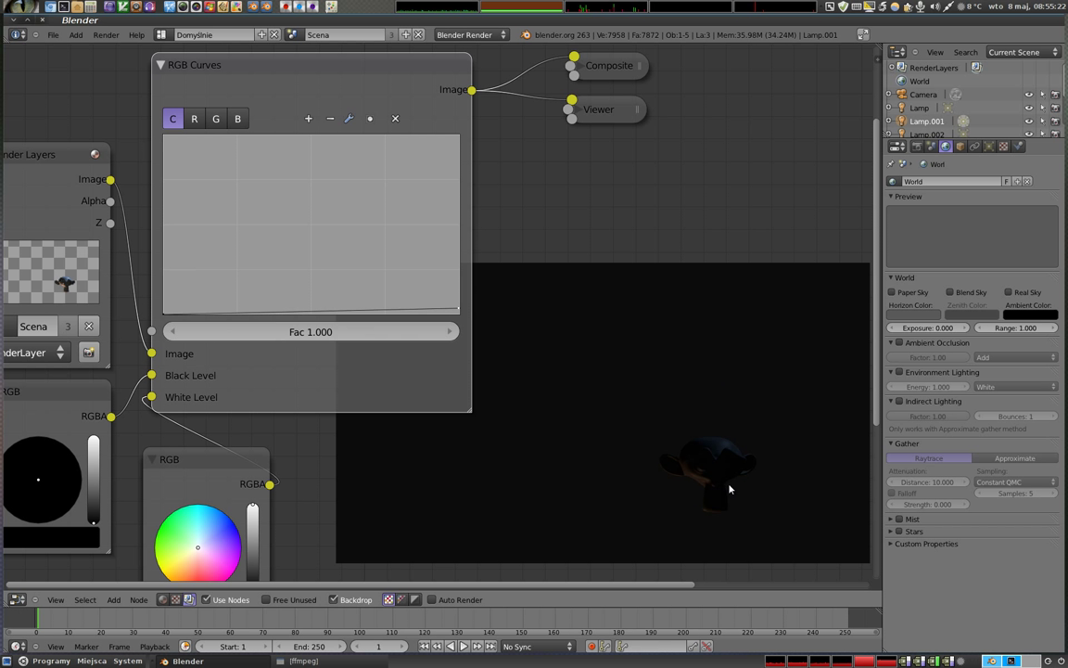
key(v)
key(v)
key(alt+v)
key(alt+v)
key(alt+v)
key(alt+v)
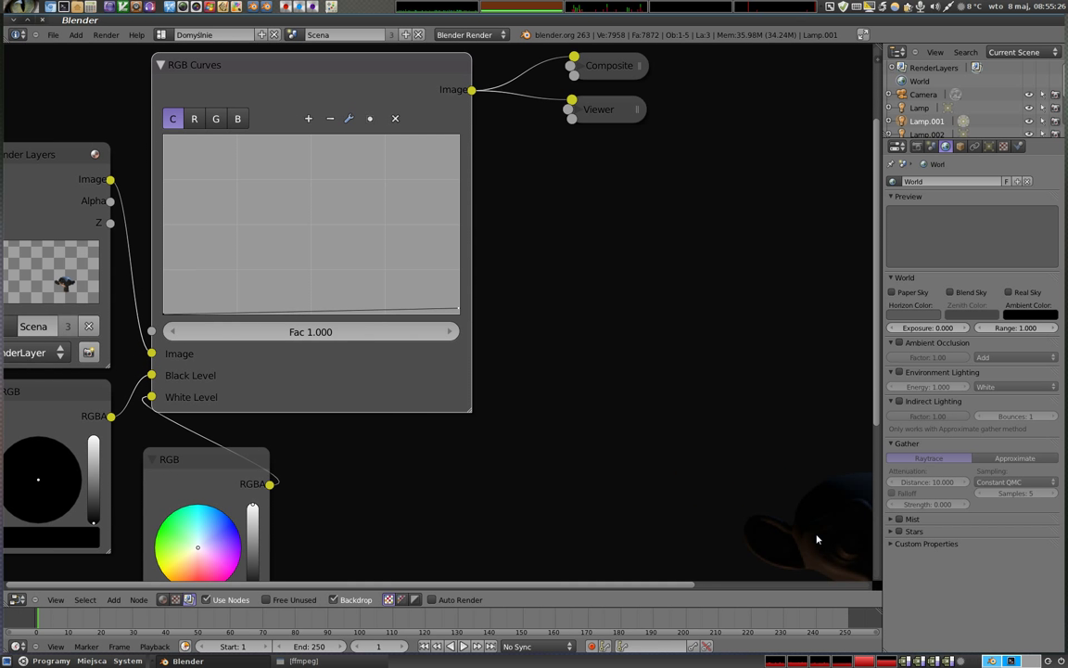
alt+middle_drag(815, 536, 677, 430)
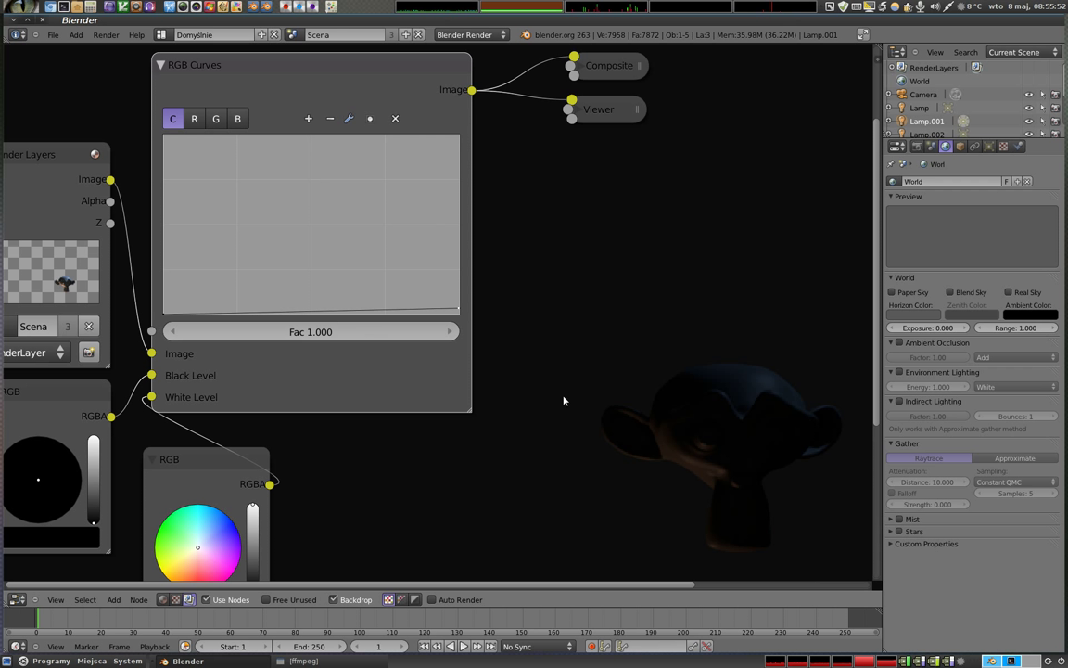
mouse_move(458, 313)
mouse_down()
mouse_move(453, 326)
mouse_move(447, 160)
mouse_move(261, 162)
mouse_up()
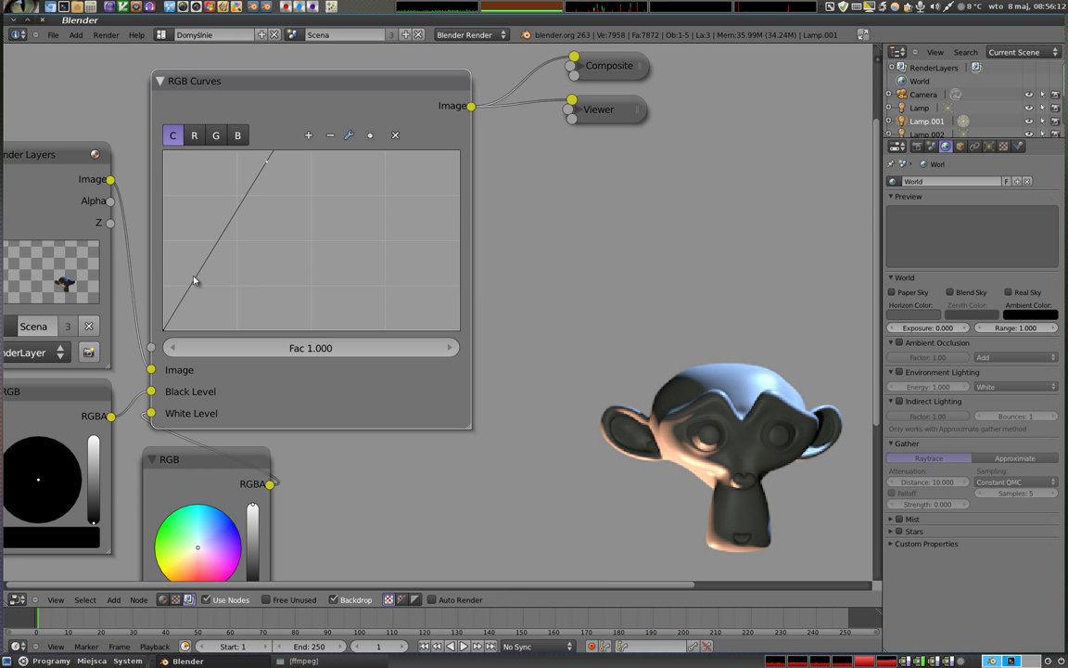
- Set the RGB Curves Fac to 1.000 and drag the curve's top point back to the upper-right corner
click(174, 347)
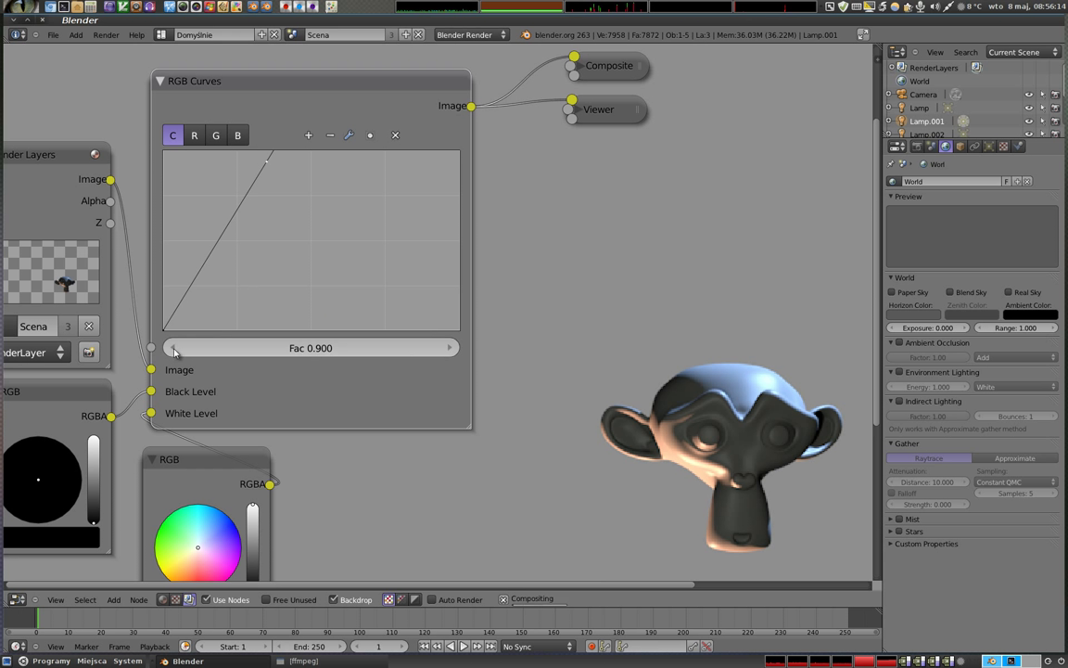
click(173, 348)
click(174, 347)
click(173, 348)
click(173, 348)
click(174, 348)
click(173, 347)
click(173, 348)
click(173, 348)
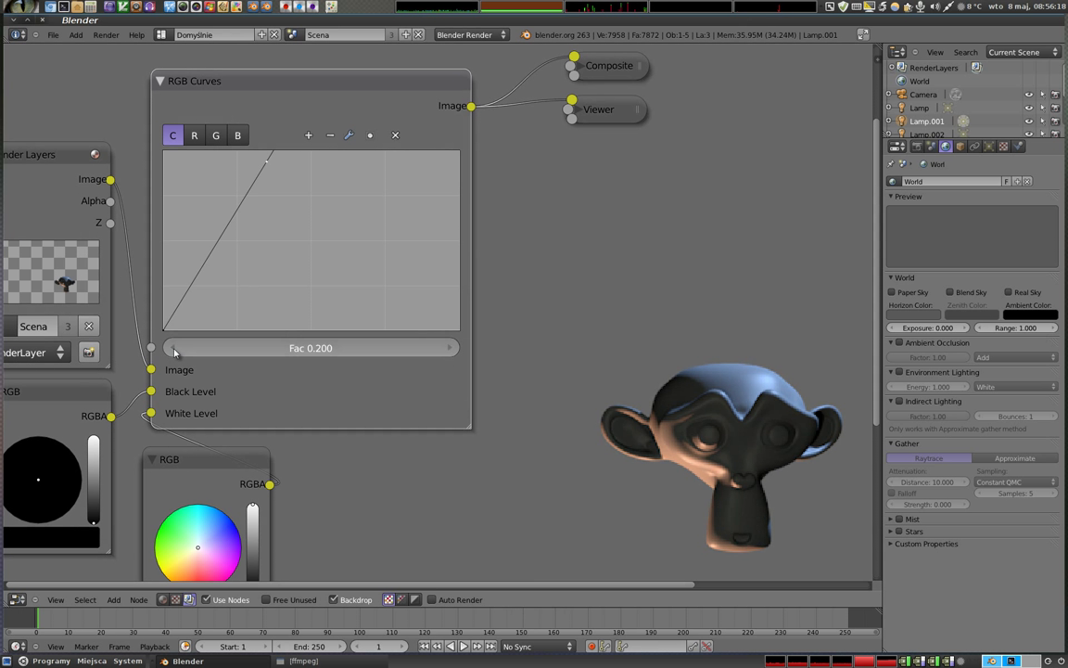
click(173, 348)
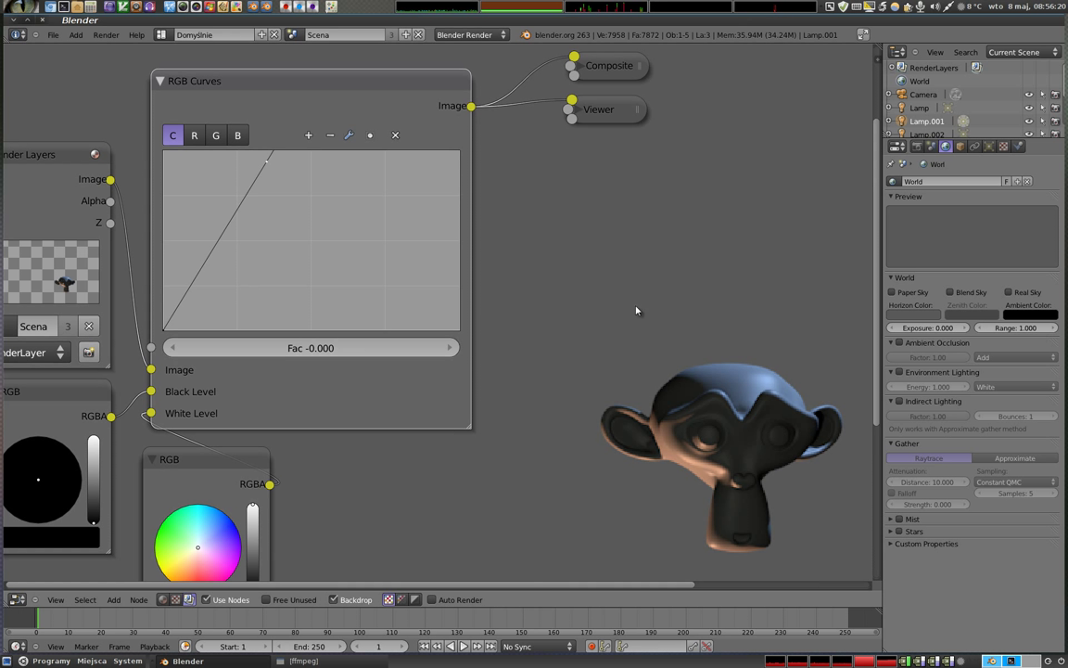
drag(296, 357, 301, 362)
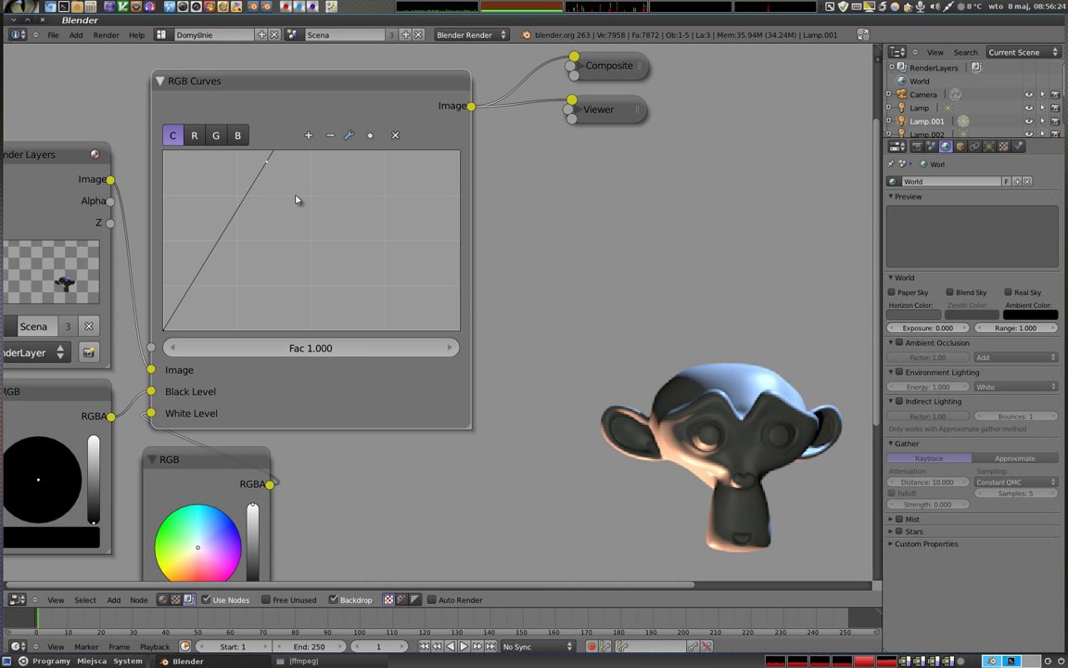
mouse_move(248, 181)
mouse_down()
mouse_move(265, 164)
mouse_move(465, 151)
mouse_up()
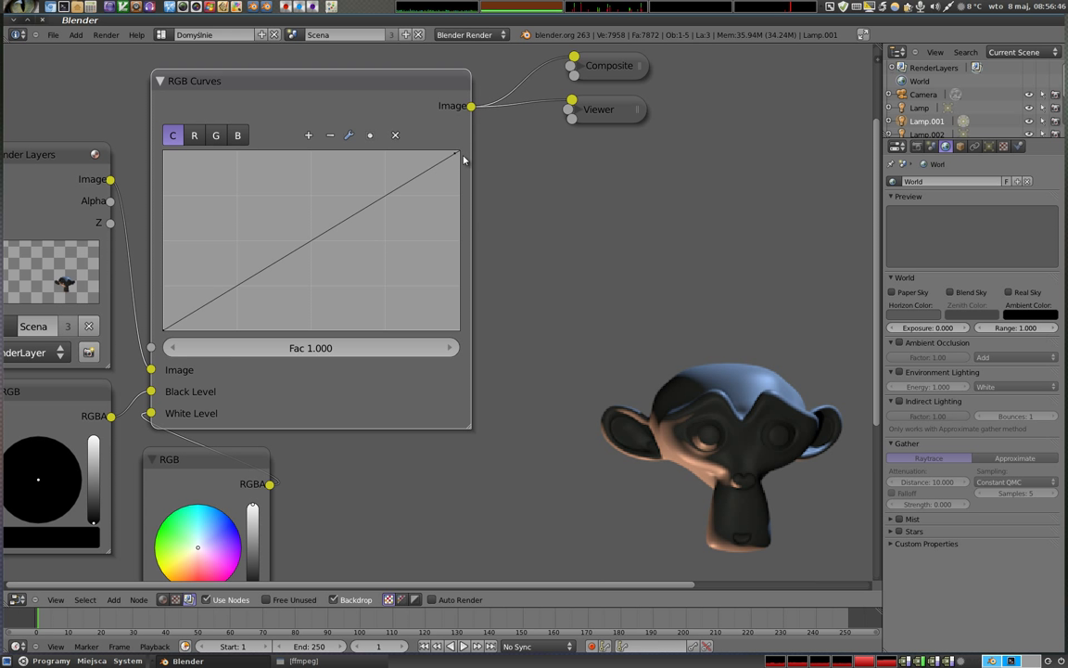
- Add two points on the C curve and drag them into an S-shape
click(332, 233)
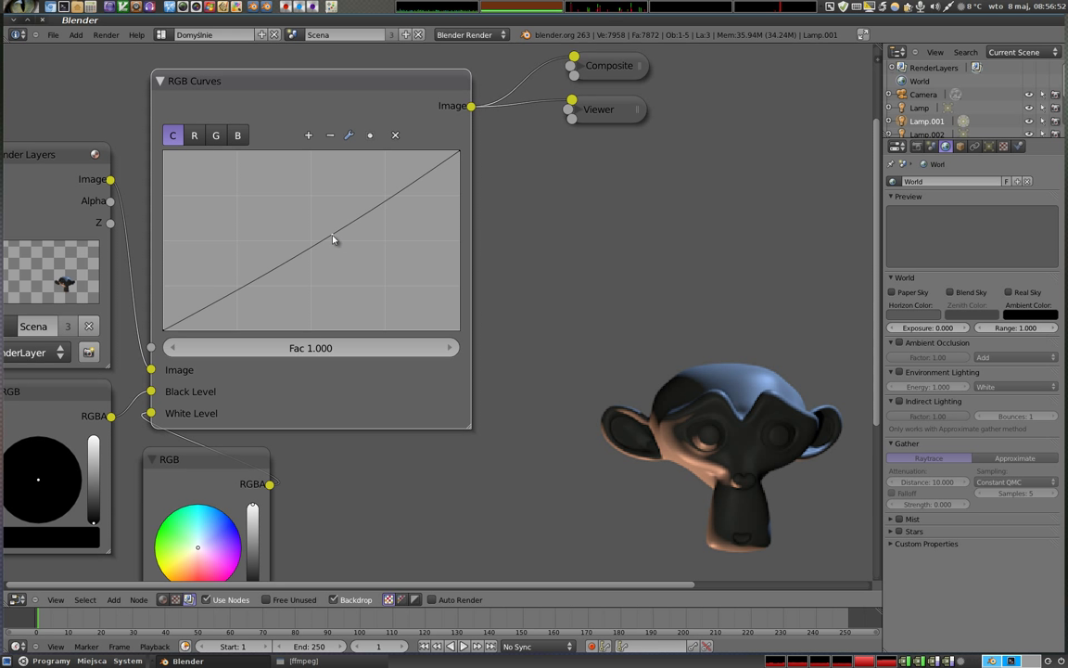
drag(332, 236, 241, 200)
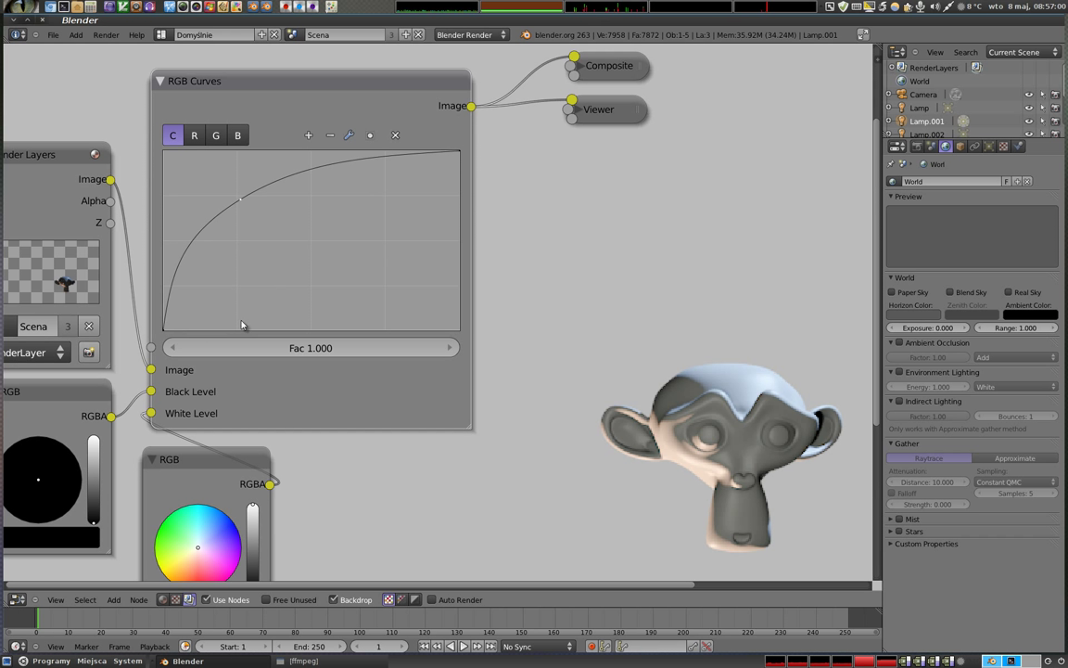
drag(240, 202, 361, 284)
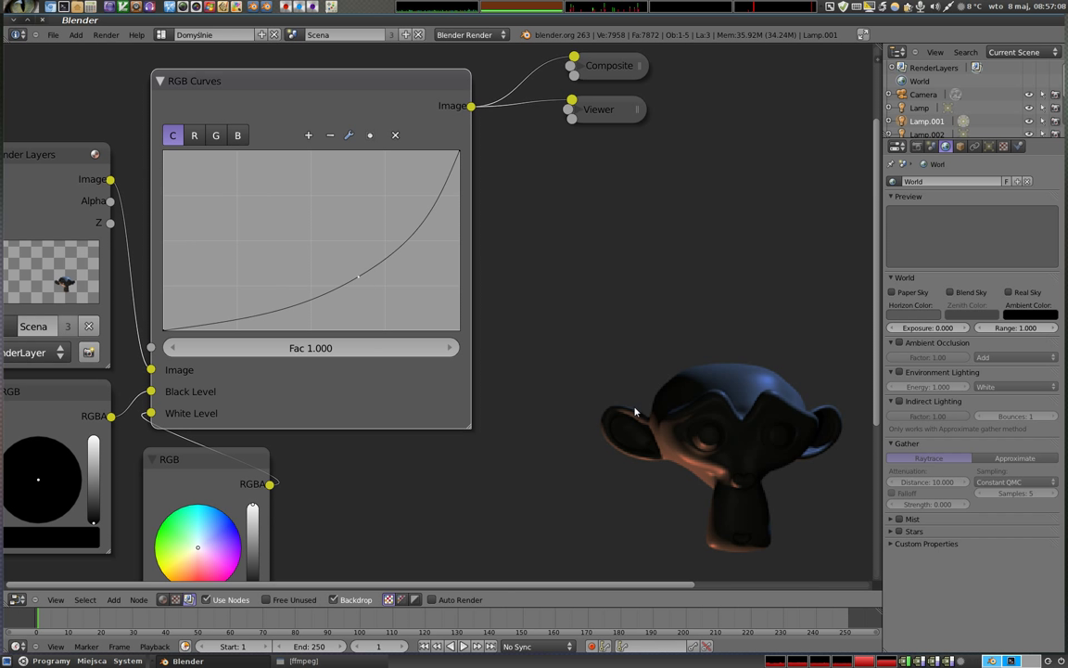
mouse_move(360, 280)
mouse_down()
mouse_move(385, 292)
mouse_move(331, 270)
mouse_move(312, 244)
mouse_up()
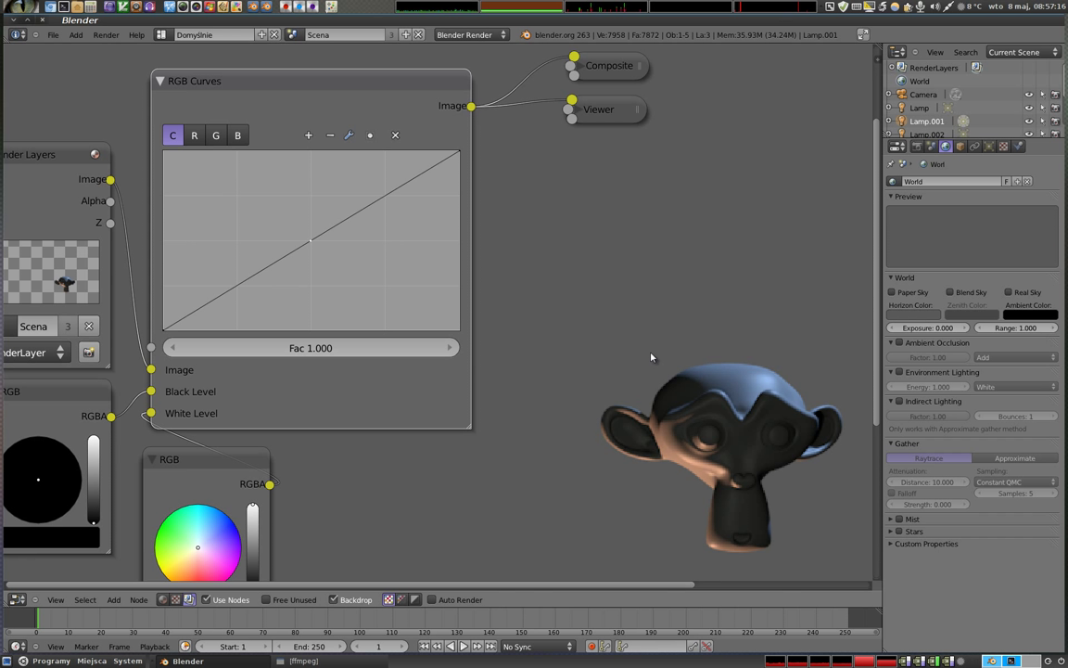
drag(312, 240, 334, 196)
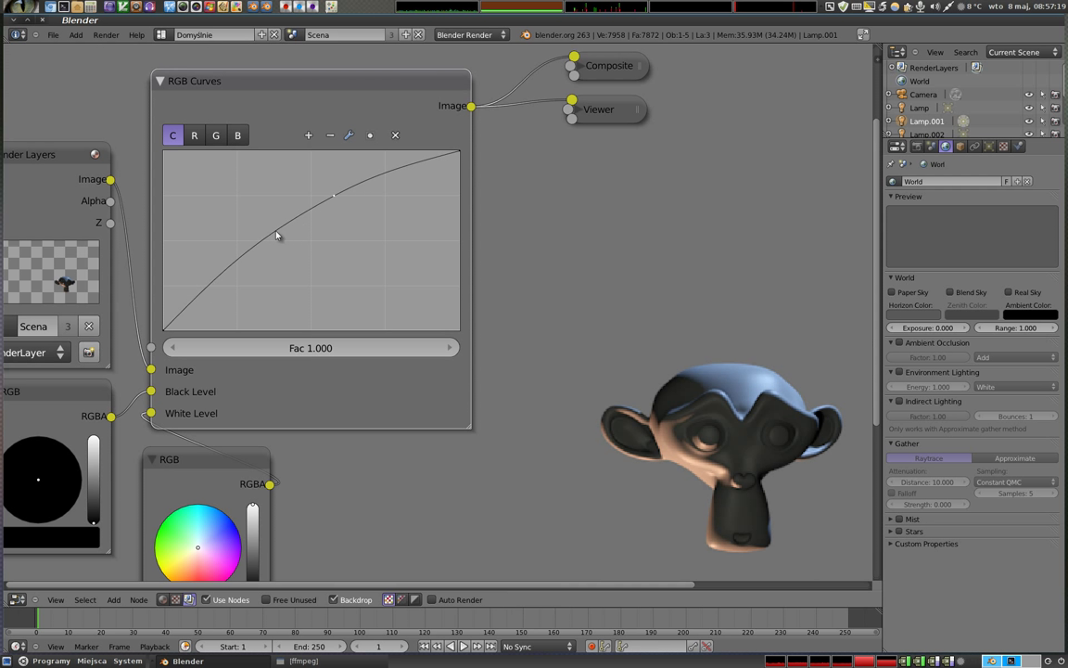
drag(276, 236, 283, 294)
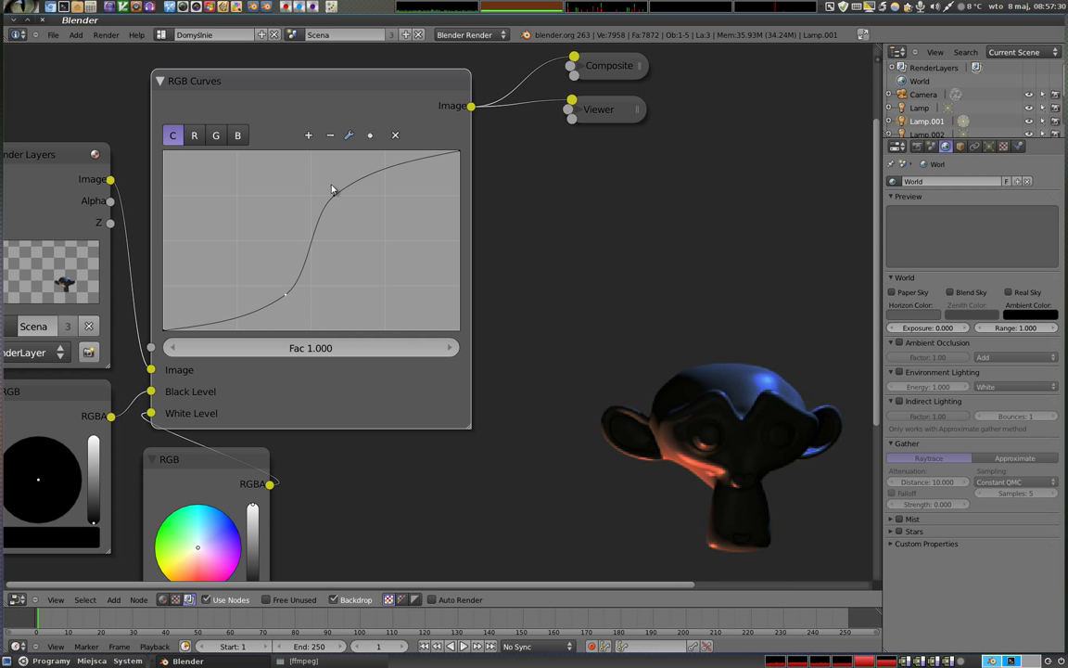
- Drag the C curve's points so it peaks high on the left and dips low on the right
drag(334, 195, 316, 171)
drag(286, 295, 306, 323)
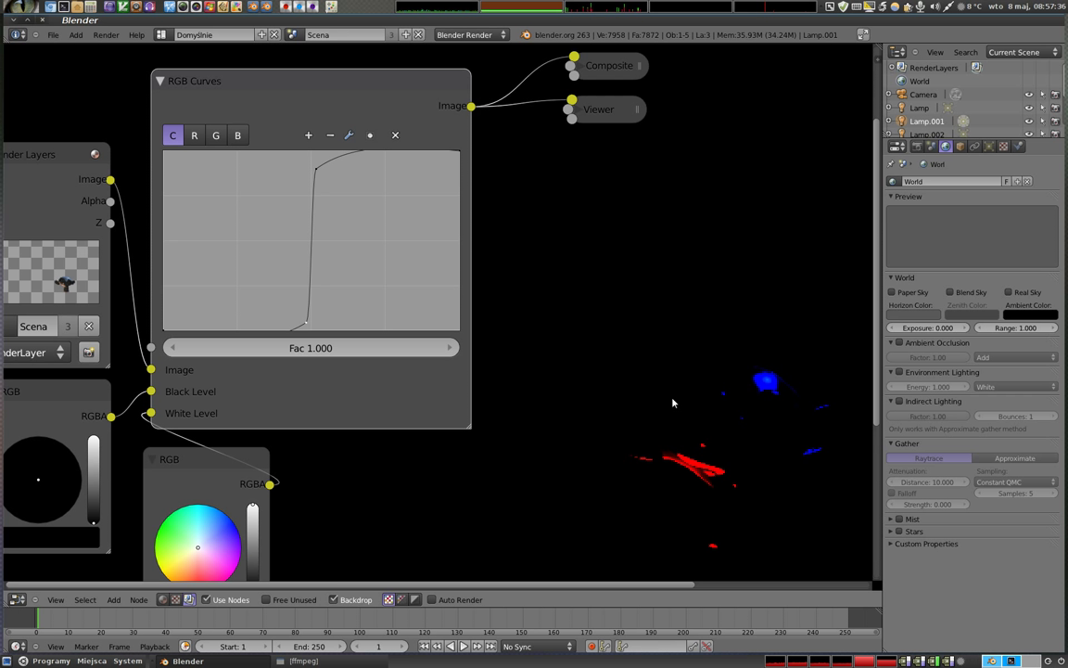
drag(311, 170, 386, 232)
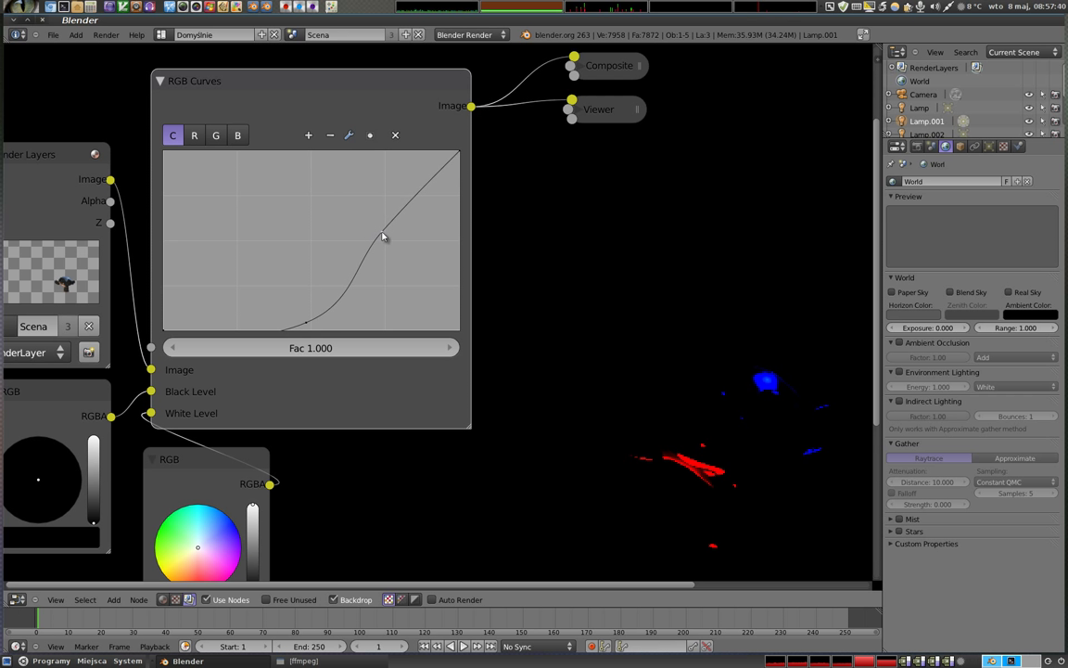
drag(278, 320, 239, 252)
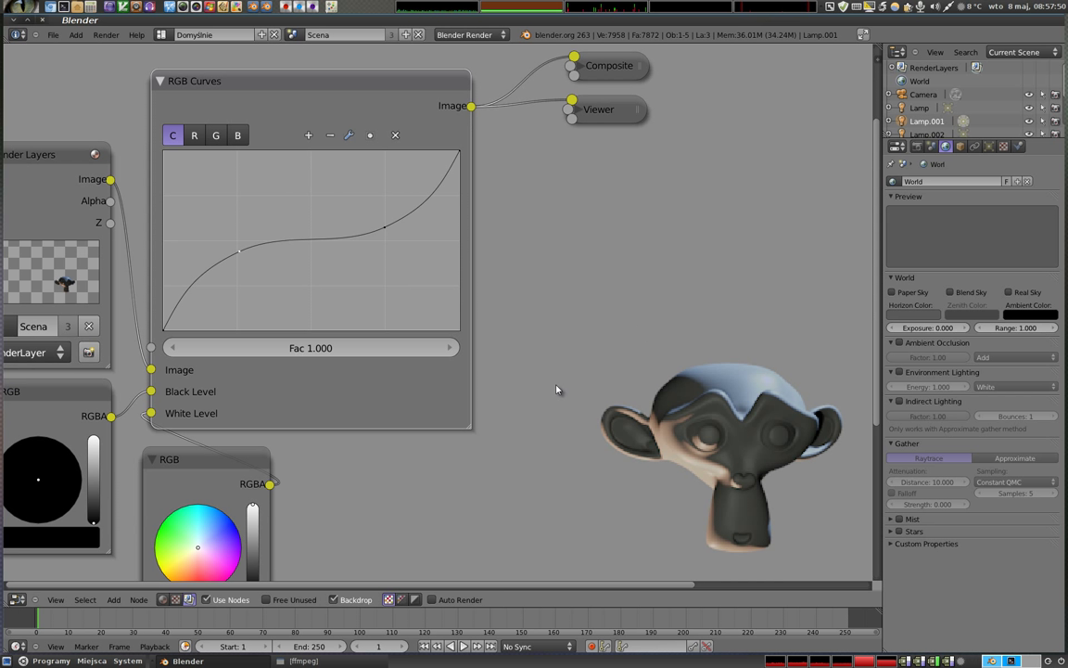
drag(386, 231, 385, 290)
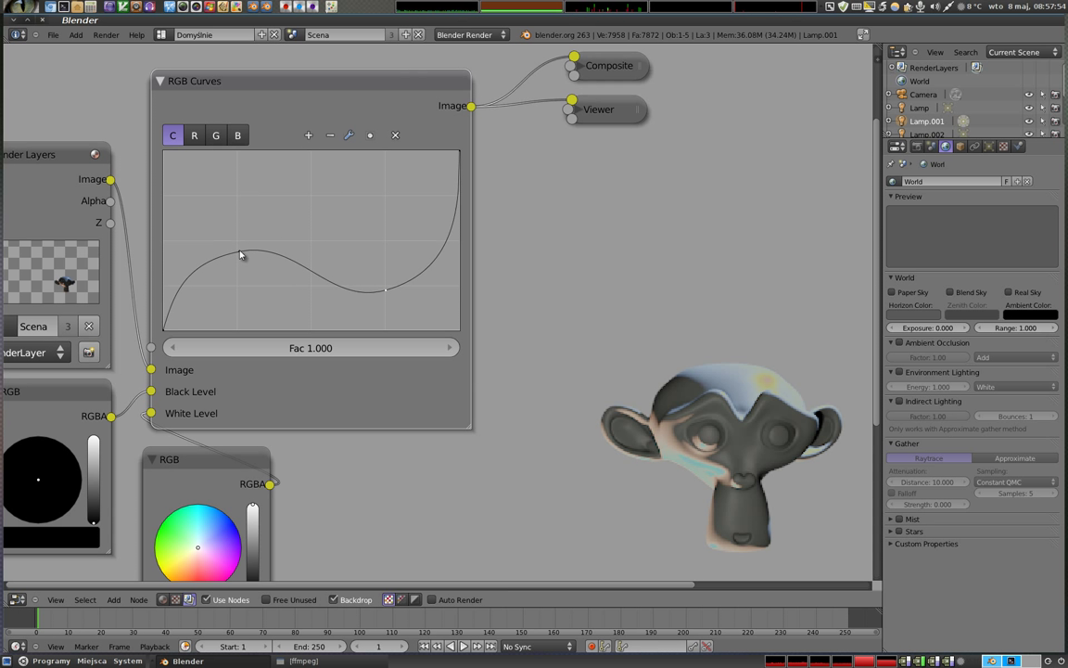
drag(240, 253, 236, 197)
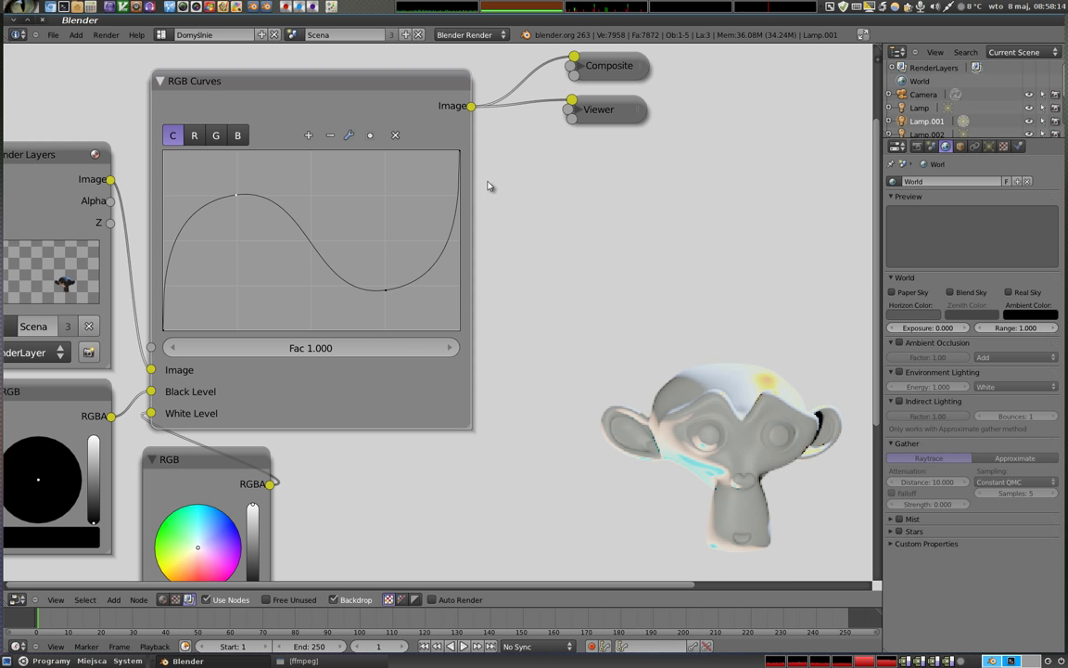
- Set the curve's clipping Min X to -1.000
click(310, 136)
click(310, 137)
click(331, 138)
click(331, 138)
click(369, 136)
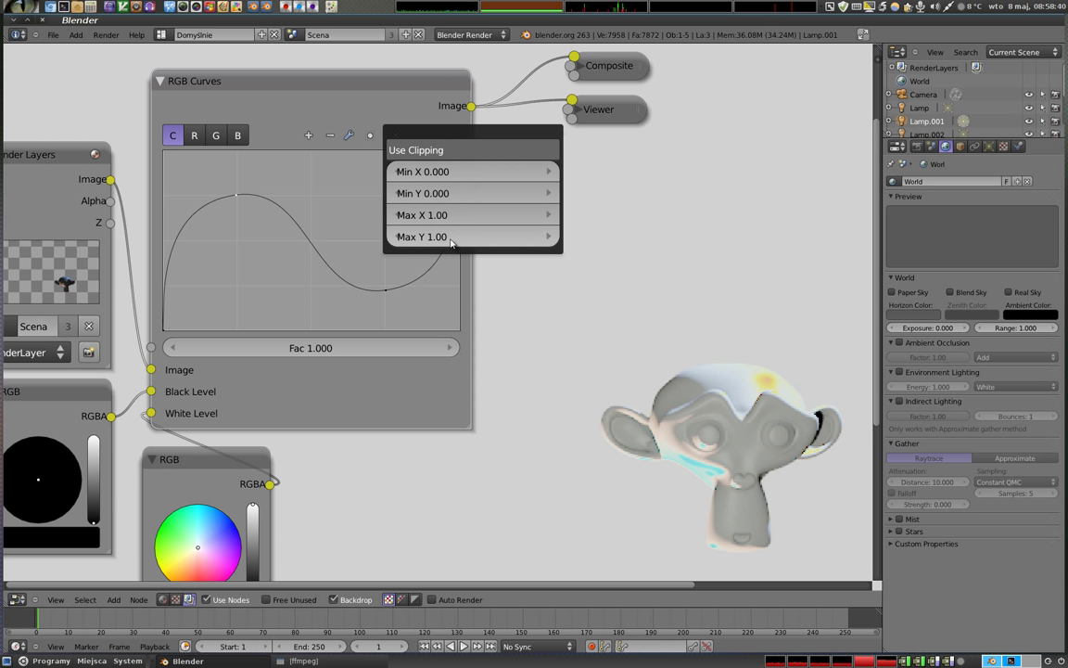
drag(396, 171, 371, 172)
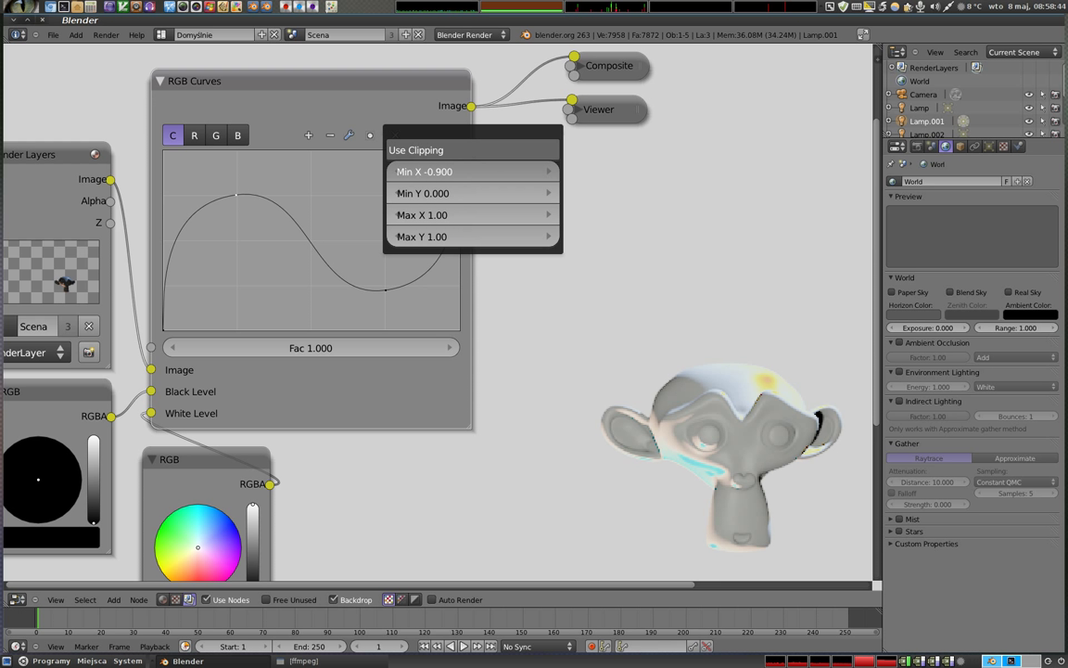
drag(396, 171, 393, 188)
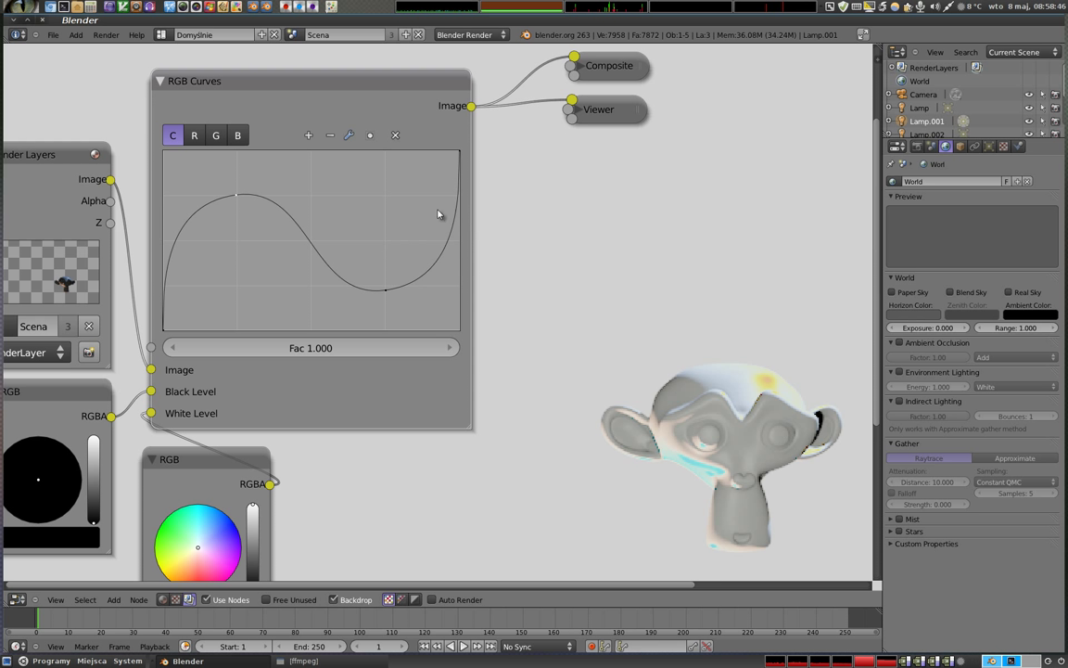
- Zoom the curve graph out five steps to show the wider input range
click(330, 136)
click(330, 137)
click(330, 136)
click(330, 136)
click(330, 137)
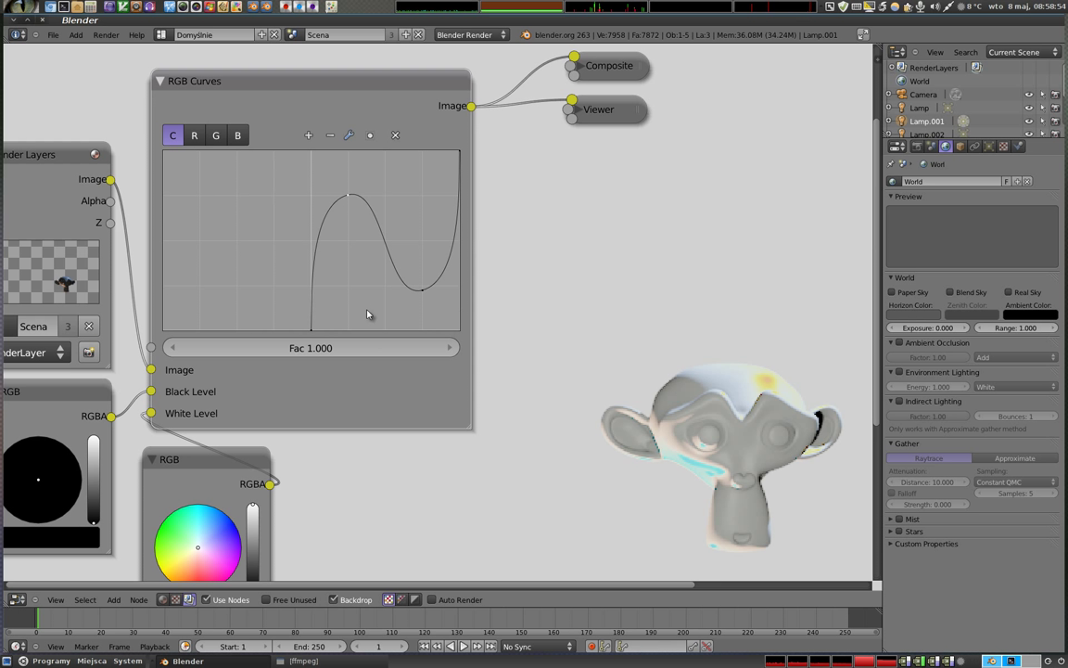
- Toggle the curve's clipping options and zoom the curve graph well out
click(371, 136)
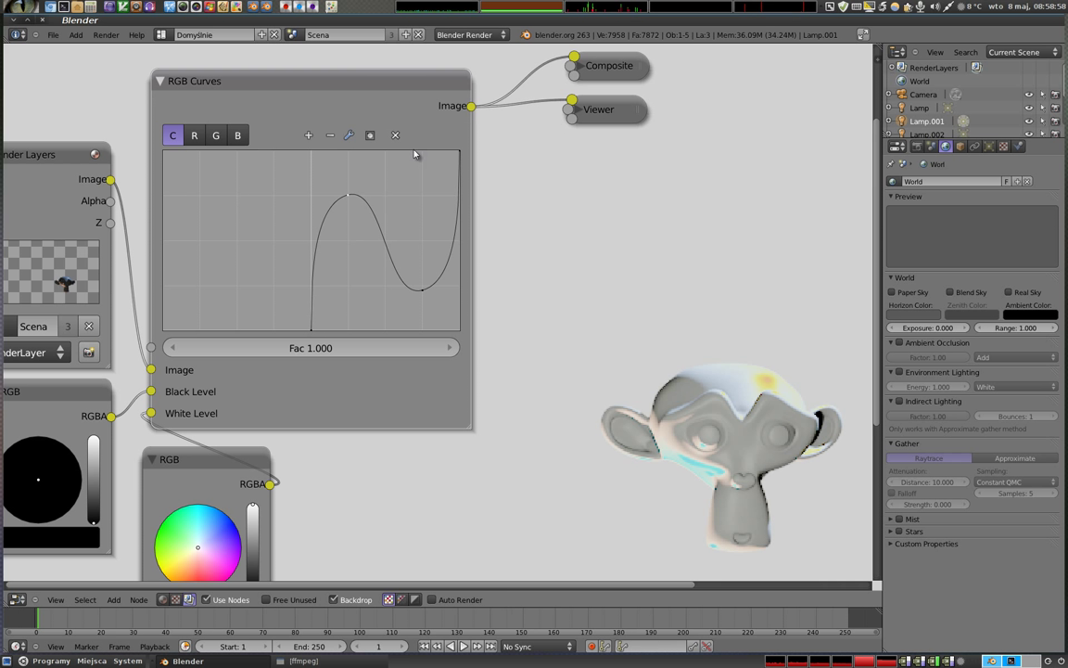
click(371, 136)
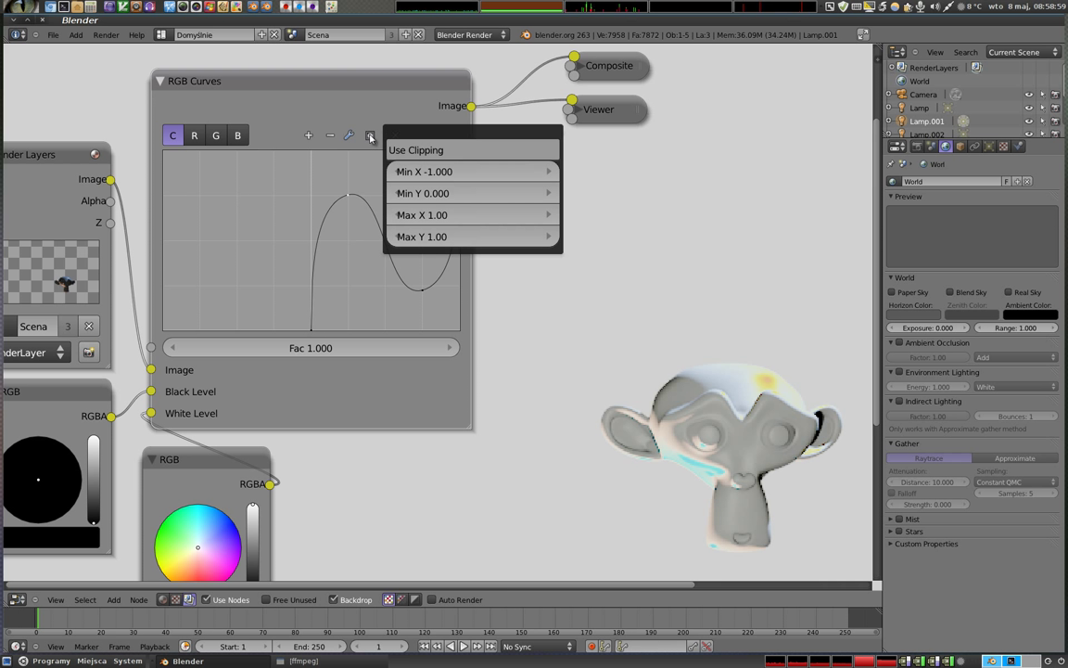
click(427, 151)
click(329, 136)
click(329, 136)
click(329, 136)
click(329, 136)
click(329, 137)
click(330, 136)
click(329, 136)
click(329, 137)
click(329, 136)
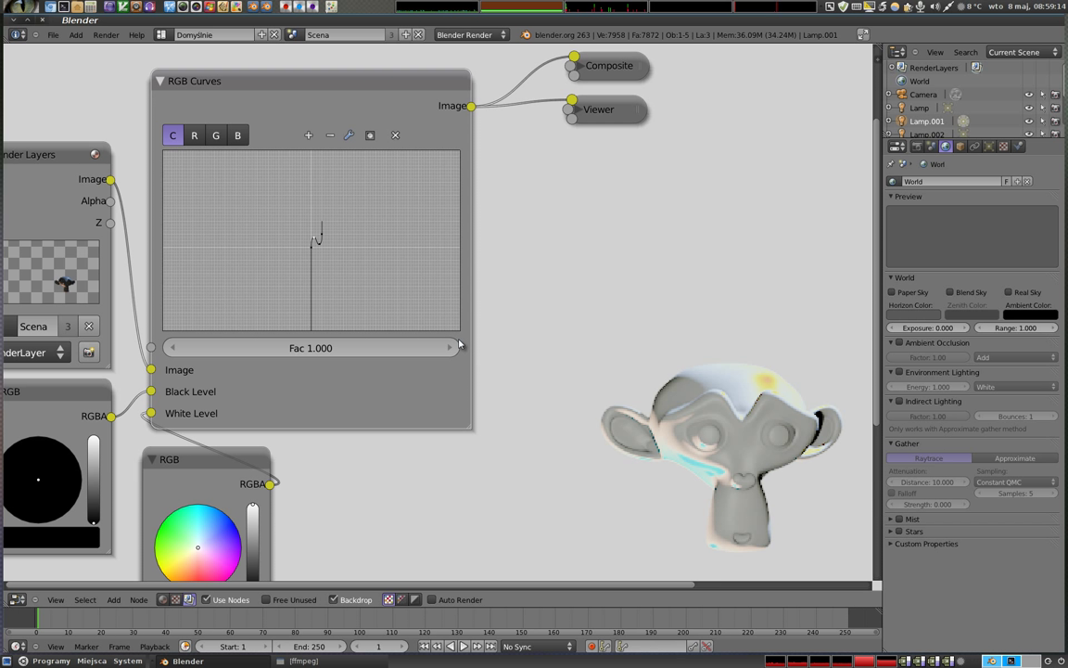
- Turn on clipping for the curve and reframe the graph around it
click(308, 135)
click(308, 135)
click(308, 136)
click(309, 135)
click(308, 135)
click(309, 135)
click(370, 135)
click(401, 149)
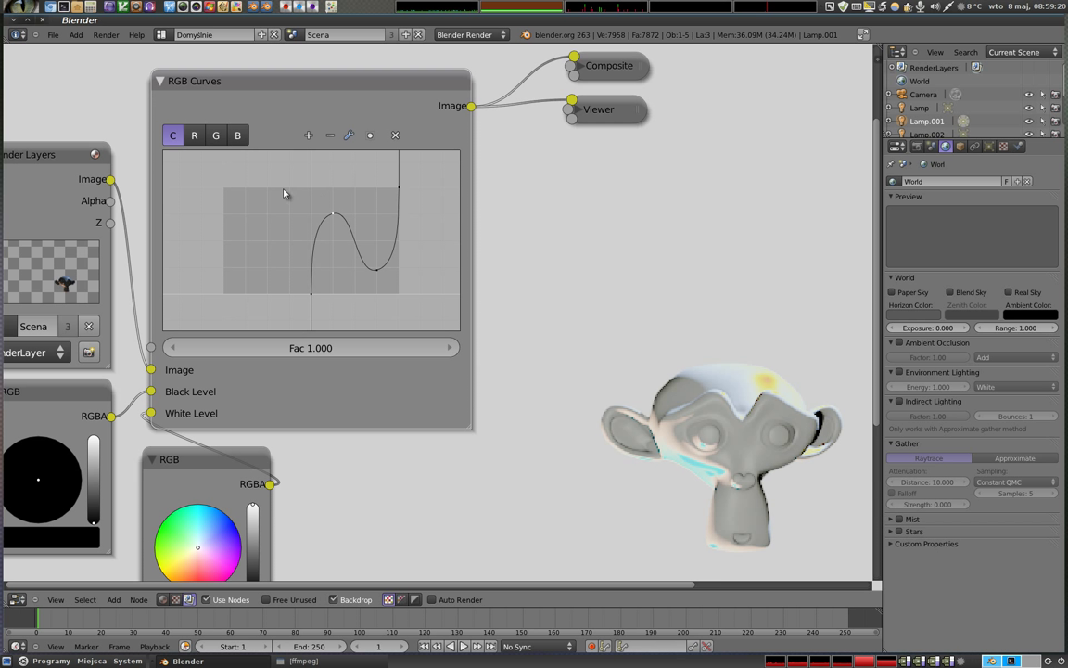
mouse_move(288, 210)
mouse_down()
mouse_move(263, 210)
mouse_move(321, 243)
mouse_move(358, 301)
mouse_move(312, 219)
mouse_move(331, 256)
mouse_up()
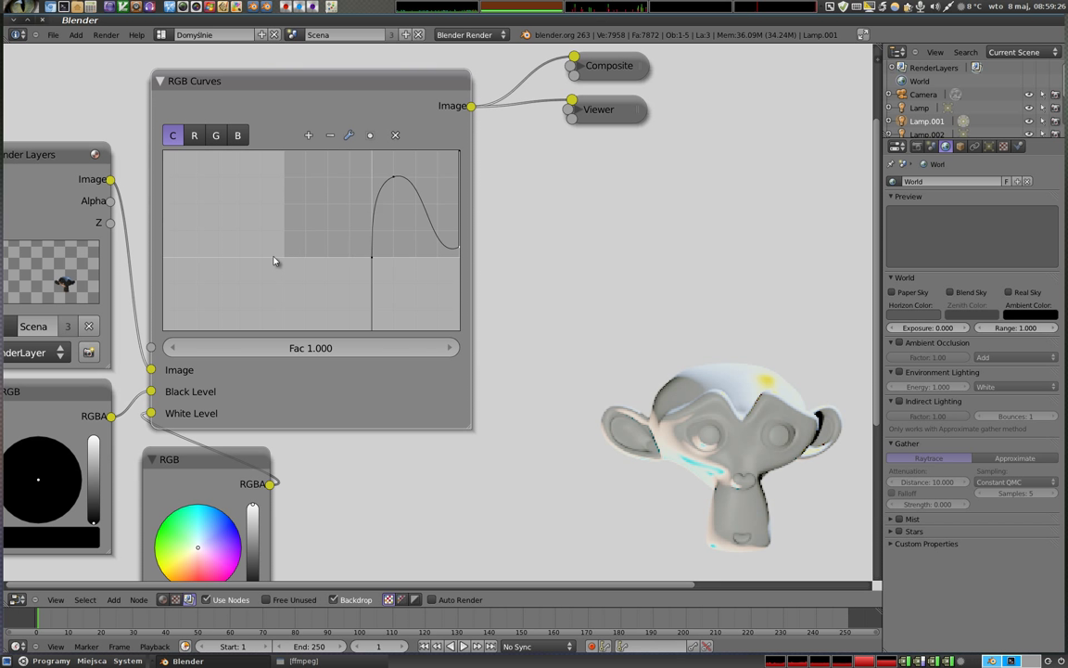
drag(287, 201, 285, 261)
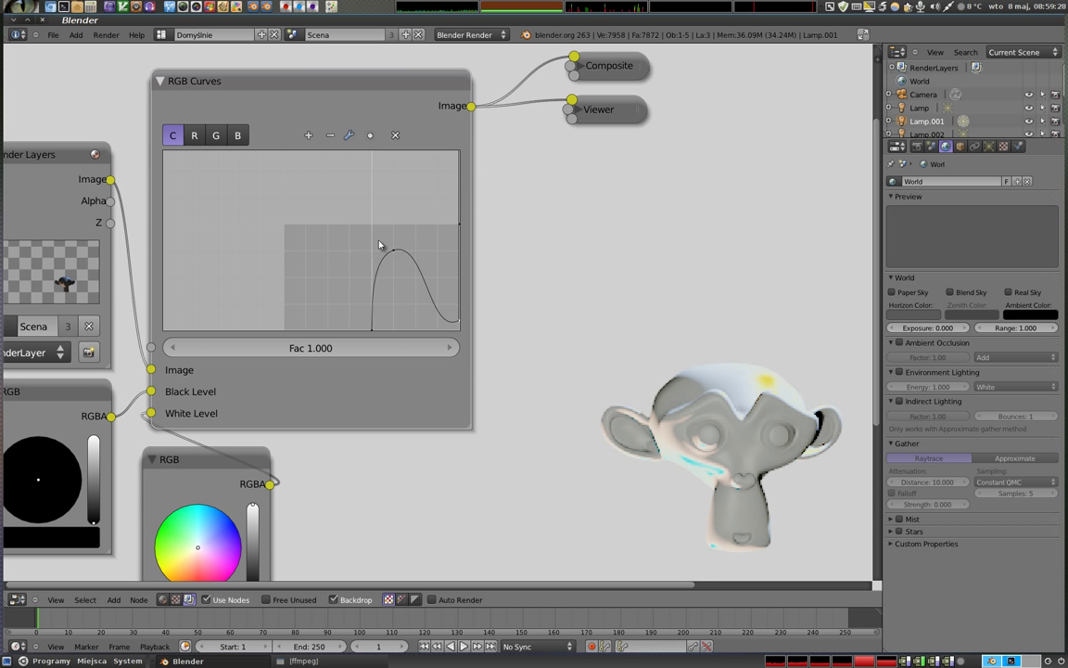
drag(369, 241, 365, 272)
click(308, 136)
click(309, 136)
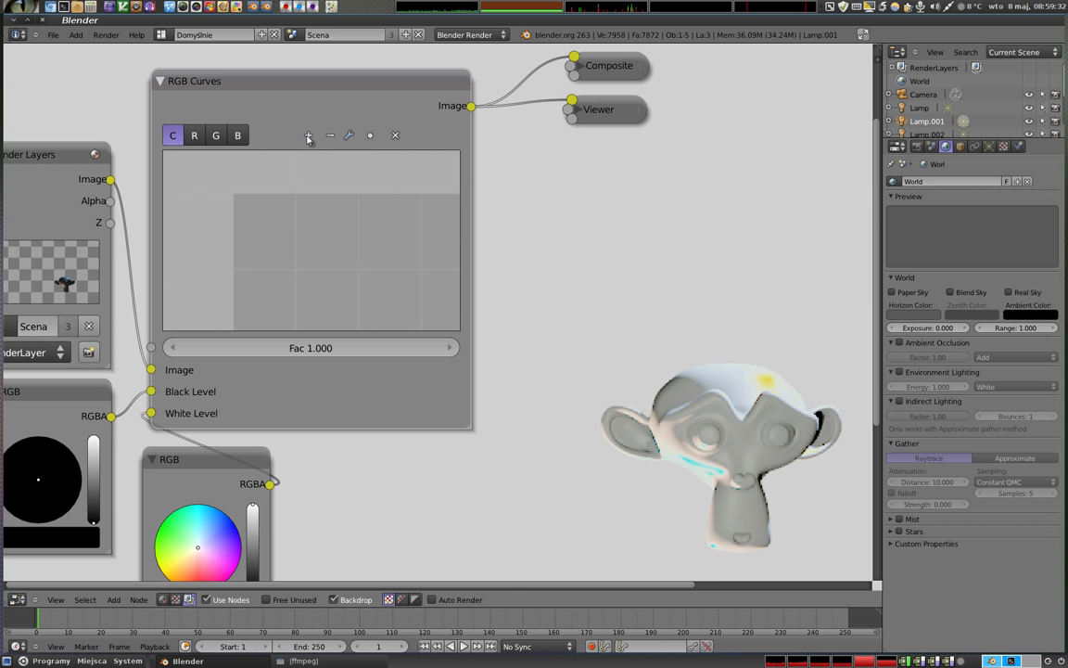
click(308, 136)
mouse_move(299, 226)
mouse_down()
mouse_move(327, 267)
mouse_move(241, 220)
mouse_move(259, 268)
mouse_move(301, 262)
mouse_move(255, 276)
mouse_move(384, 210)
mouse_move(302, 156)
mouse_move(341, 286)
mouse_move(341, 234)
mouse_move(380, 217)
mouse_up()
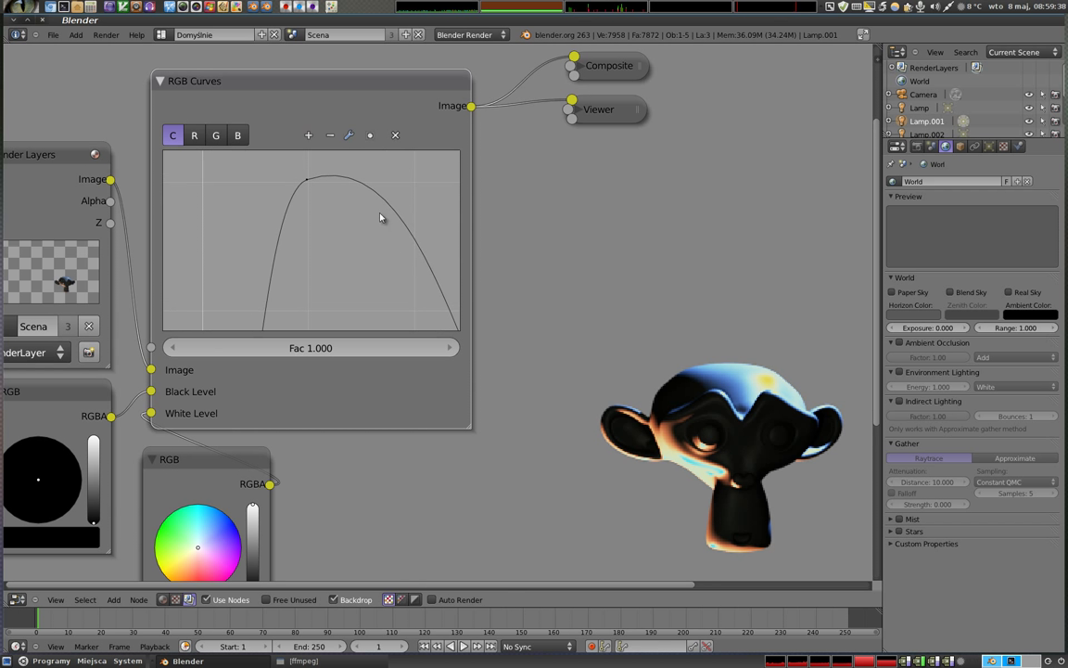
- Pull the curve's left points down-left so its left side plunges to the bottom
click(325, 138)
click(328, 137)
click(329, 137)
click(330, 137)
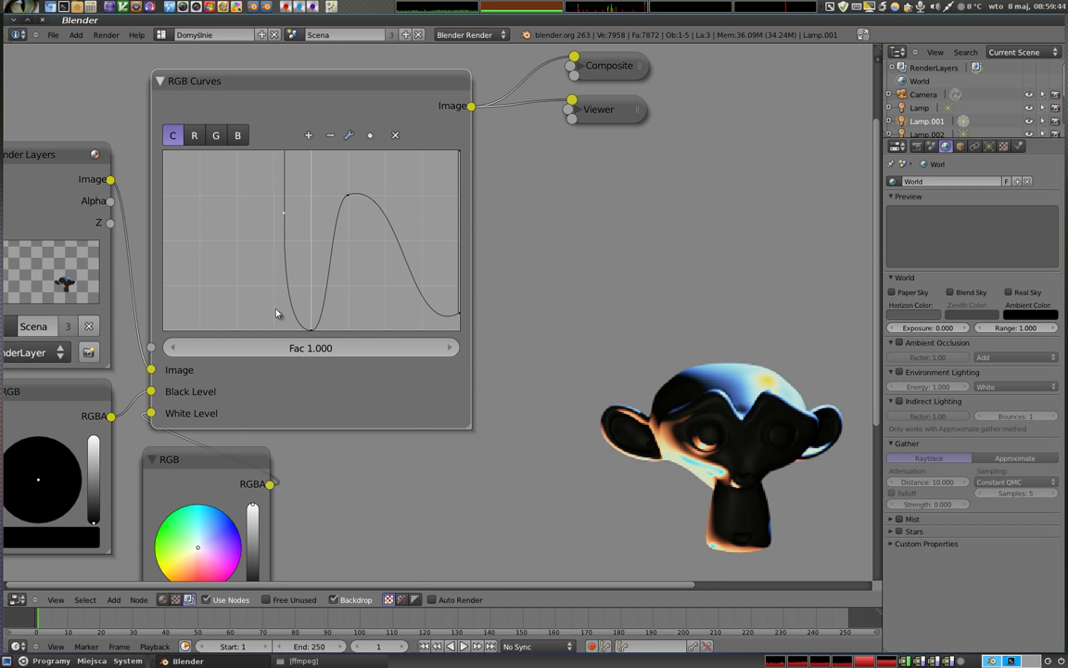
mouse_move(284, 223)
mouse_down()
mouse_move(252, 238)
mouse_move(203, 304)
mouse_move(195, 276)
mouse_move(264, 254)
mouse_move(214, 281)
mouse_move(250, 247)
mouse_up()
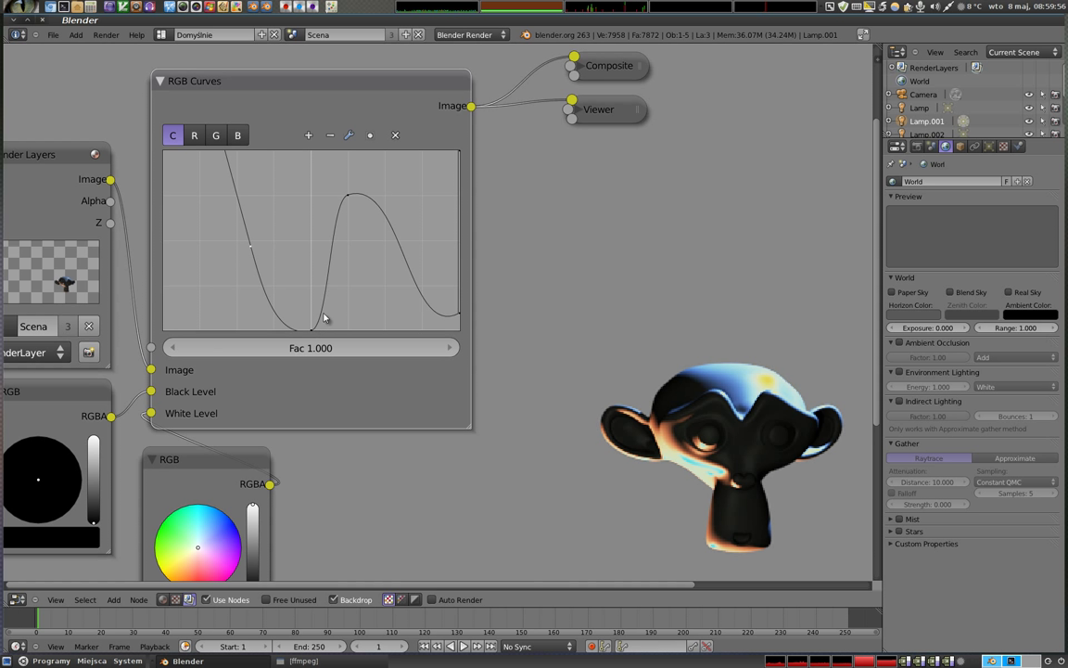
mouse_move(252, 252)
mouse_down()
mouse_move(219, 274)
mouse_move(274, 243)
mouse_up()
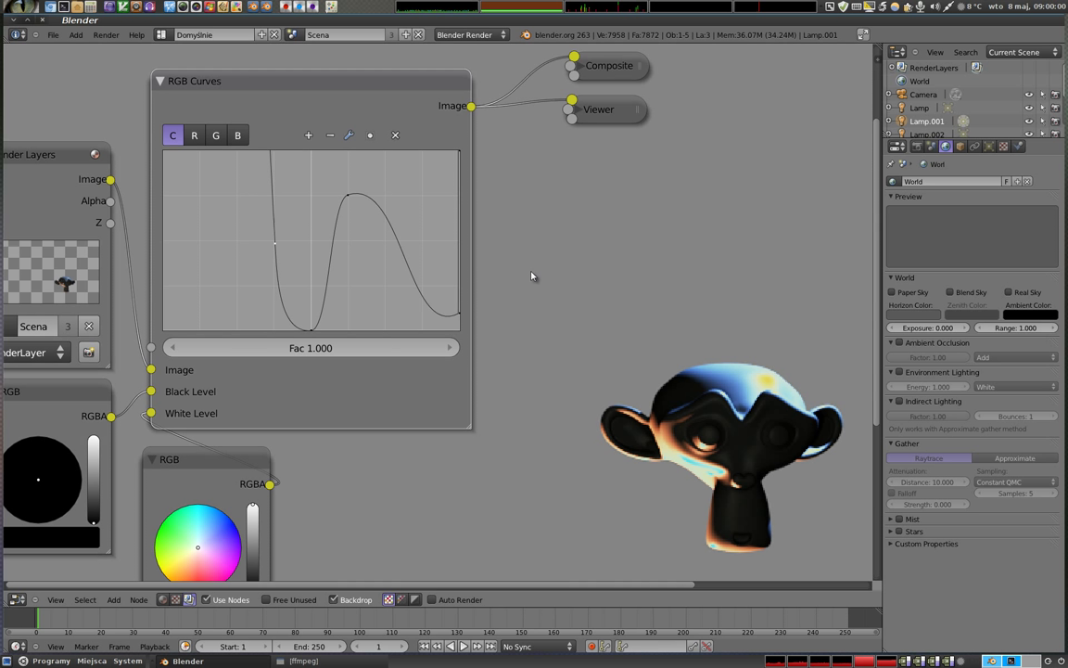
mouse_move(267, 254)
mouse_down()
mouse_move(210, 322)
mouse_move(181, 327)
mouse_move(271, 245)
mouse_up()
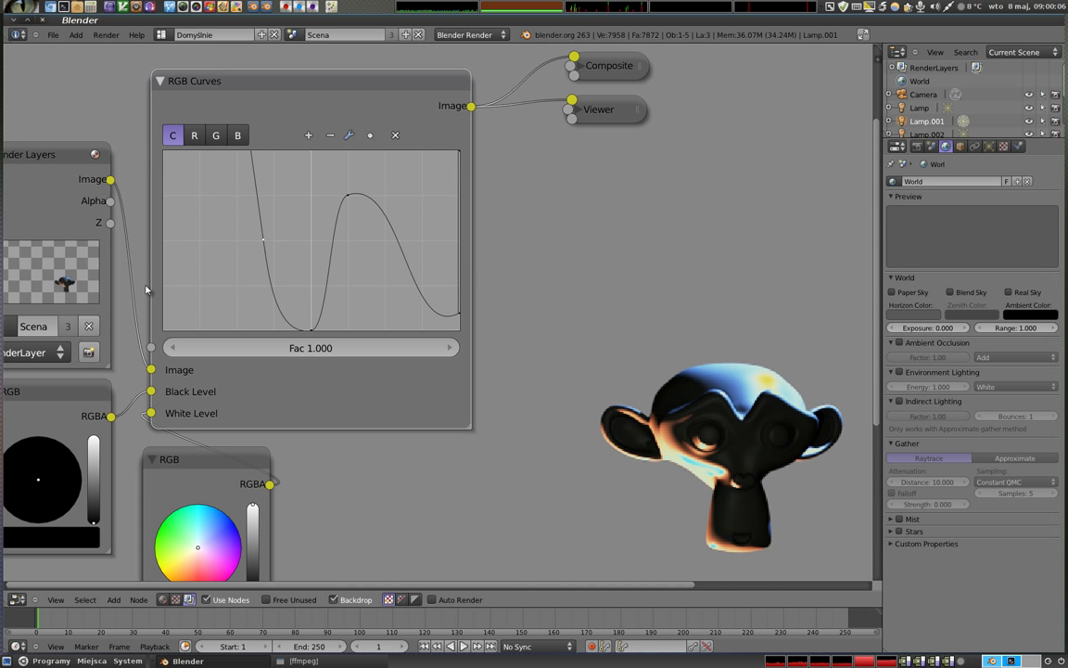
- Set clipping Min X to -0.400 and add a point on the curve's falling slope
click(369, 137)
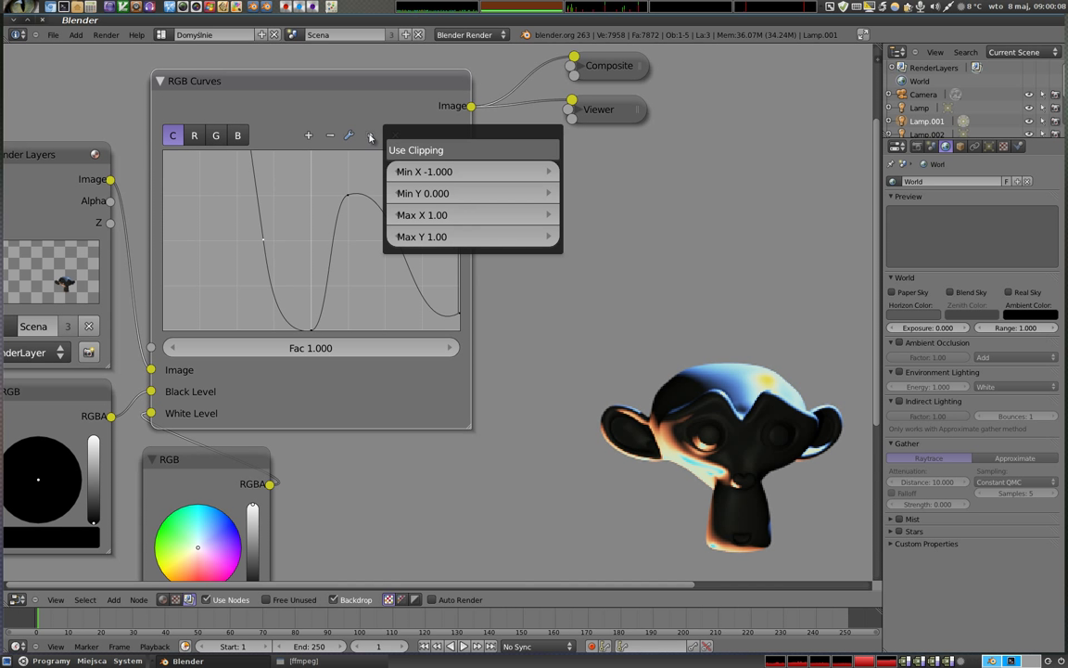
drag(440, 173, 491, 172)
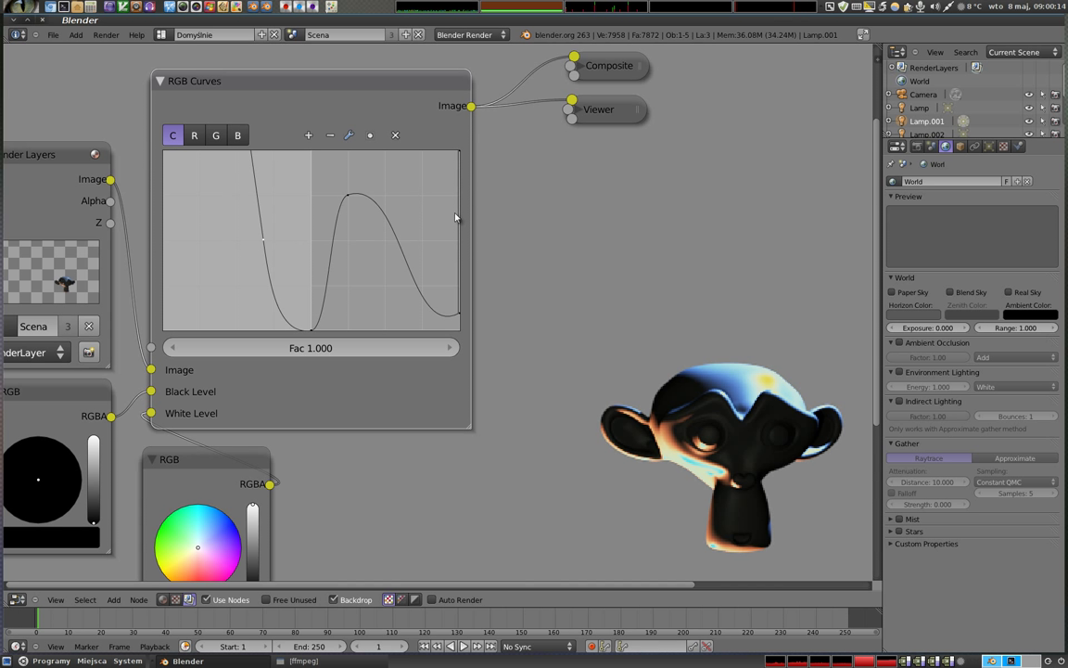
drag(382, 249, 395, 234)
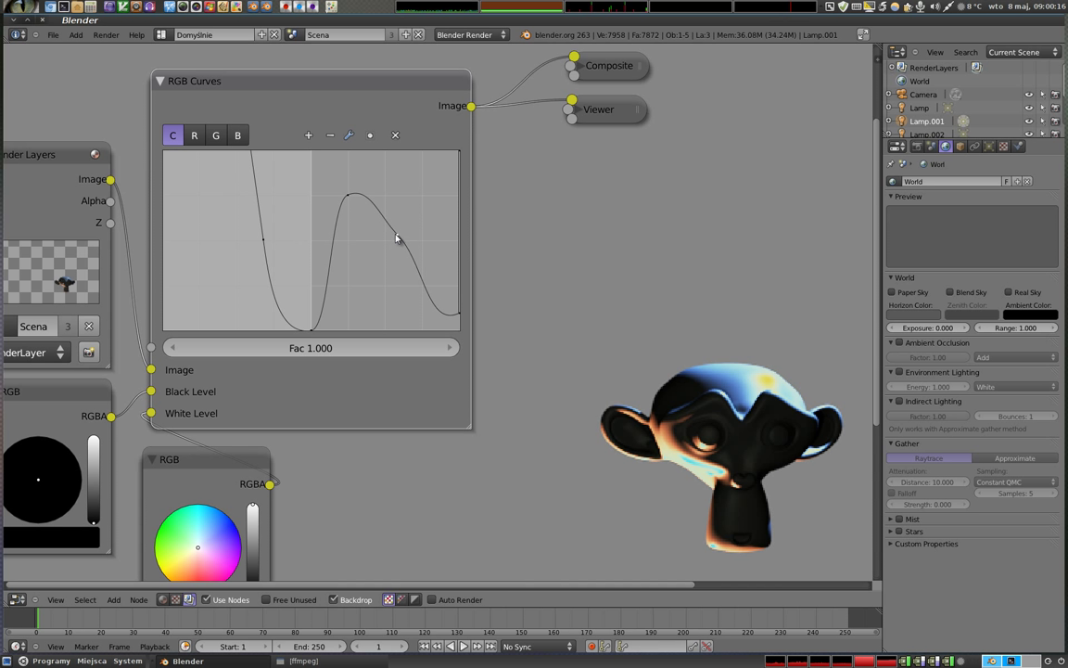
click(309, 135)
mouse_move(248, 220)
mouse_down()
mouse_move(361, 229)
mouse_move(334, 148)
mouse_up()
click(331, 137)
click(330, 137)
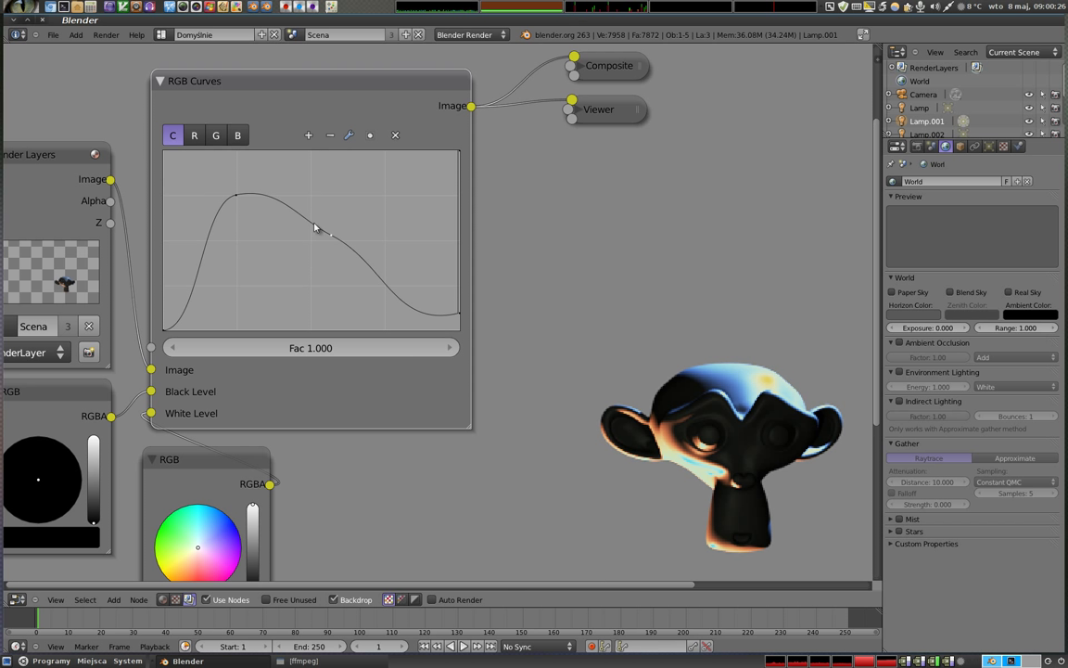
- Add several peaks and dips along the C curve and pull its right endpoint to the top
mouse_move(235, 201)
mouse_down()
mouse_move(215, 183)
mouse_move(246, 257)
mouse_move(232, 313)
mouse_up()
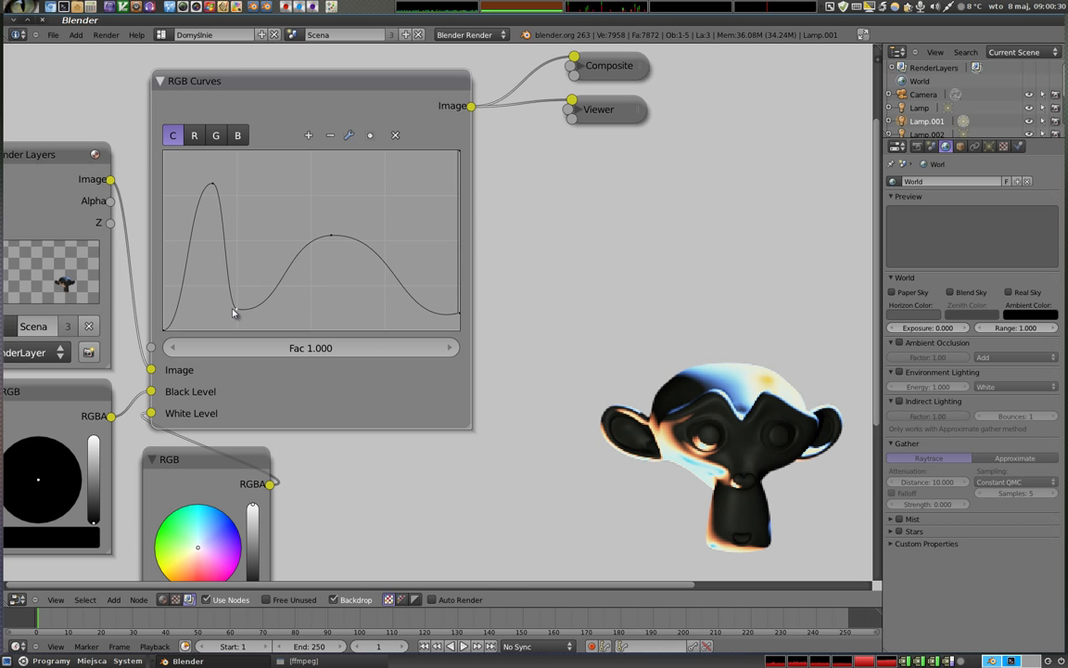
mouse_move(279, 238)
mouse_down()
mouse_move(279, 187)
mouse_move(302, 277)
mouse_move(296, 314)
mouse_up()
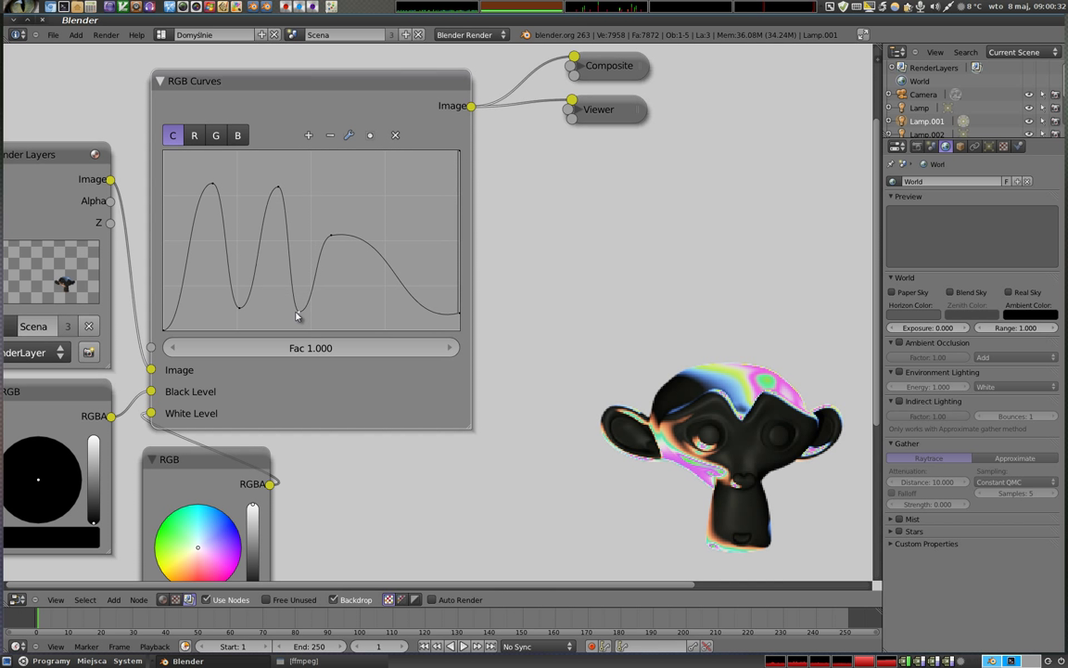
mouse_move(372, 250)
mouse_down()
mouse_move(352, 309)
mouse_move(379, 184)
mouse_up()
click(407, 251)
drag(457, 315, 458, 151)
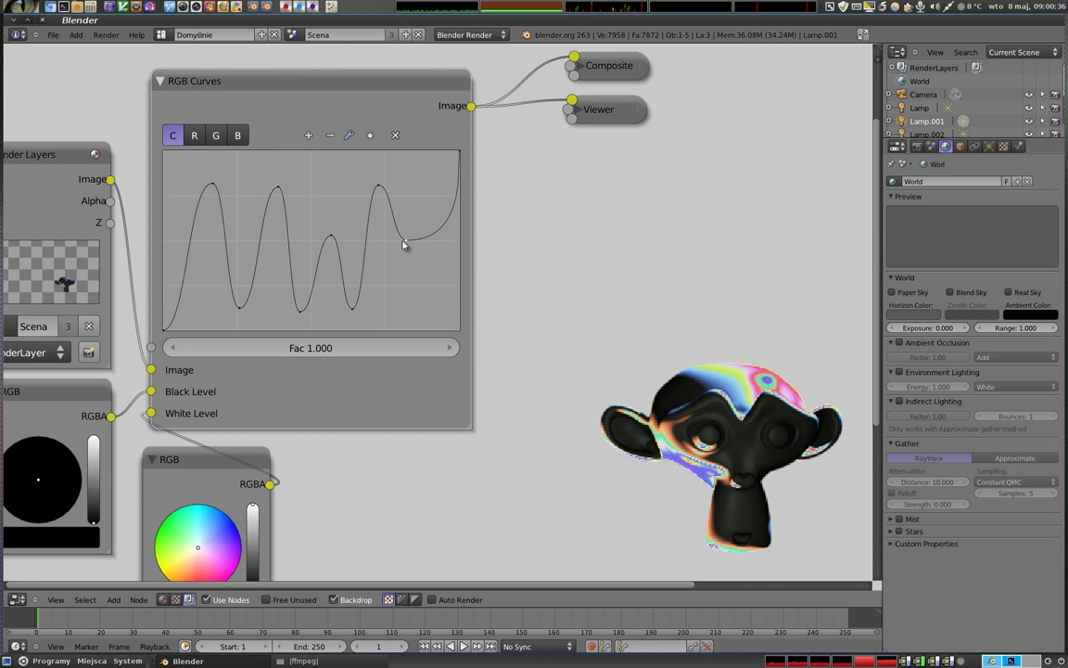
- Reposition the RGB Curves node and reshape the curve's right tail to climb to the top-right
key(g)
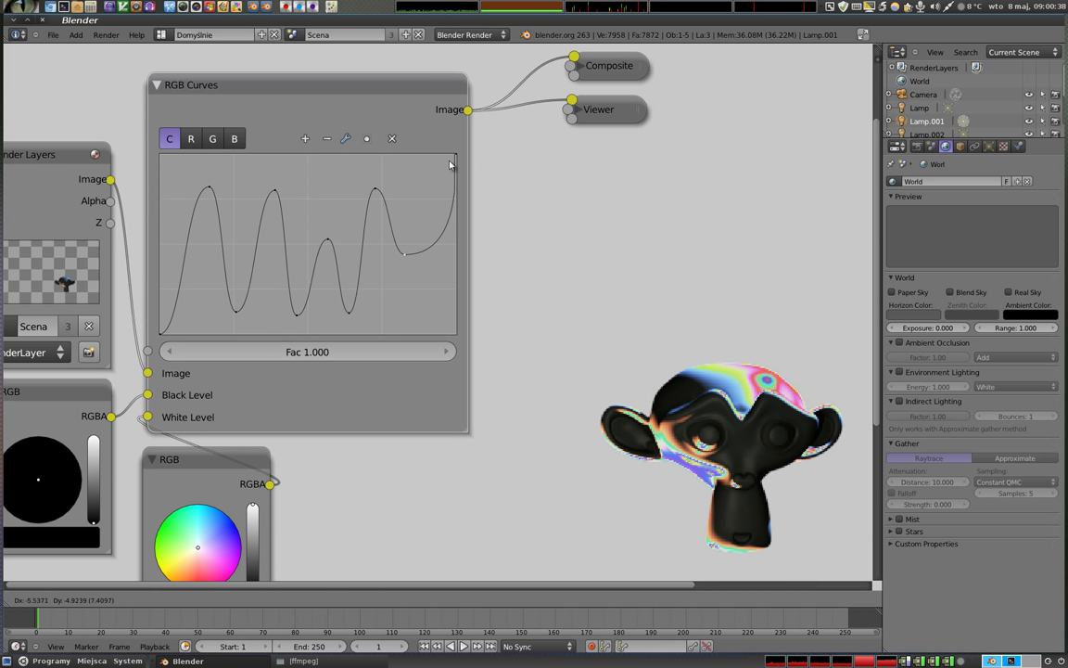
click(444, 173)
mouse_move(444, 172)
mouse_down()
mouse_move(417, 269)
mouse_move(435, 271)
mouse_up()
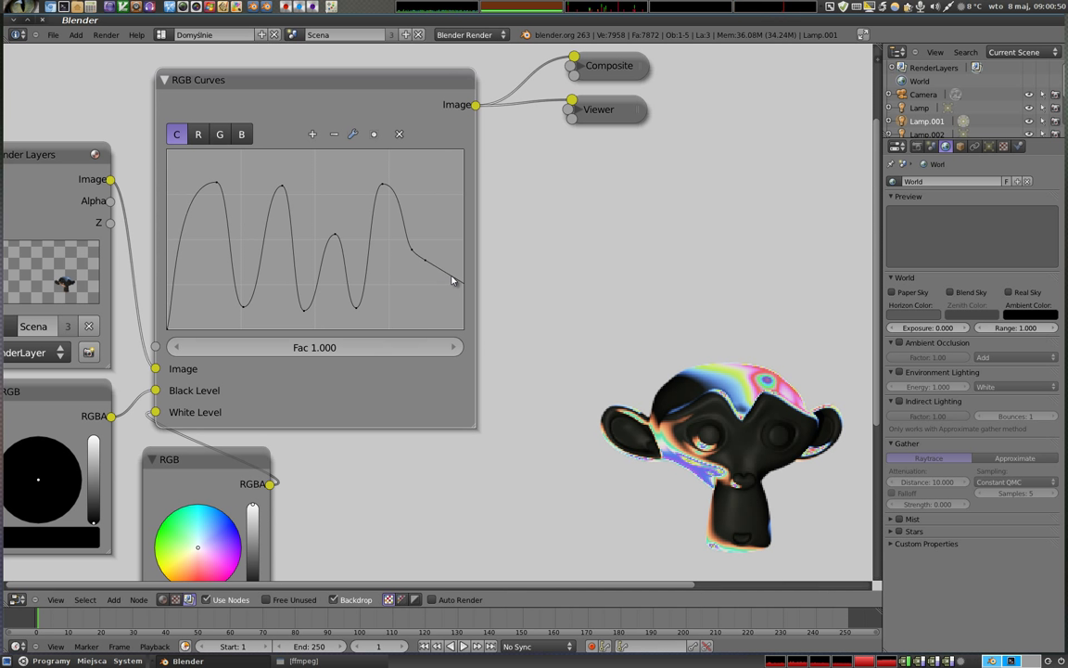
drag(452, 279, 431, 267)
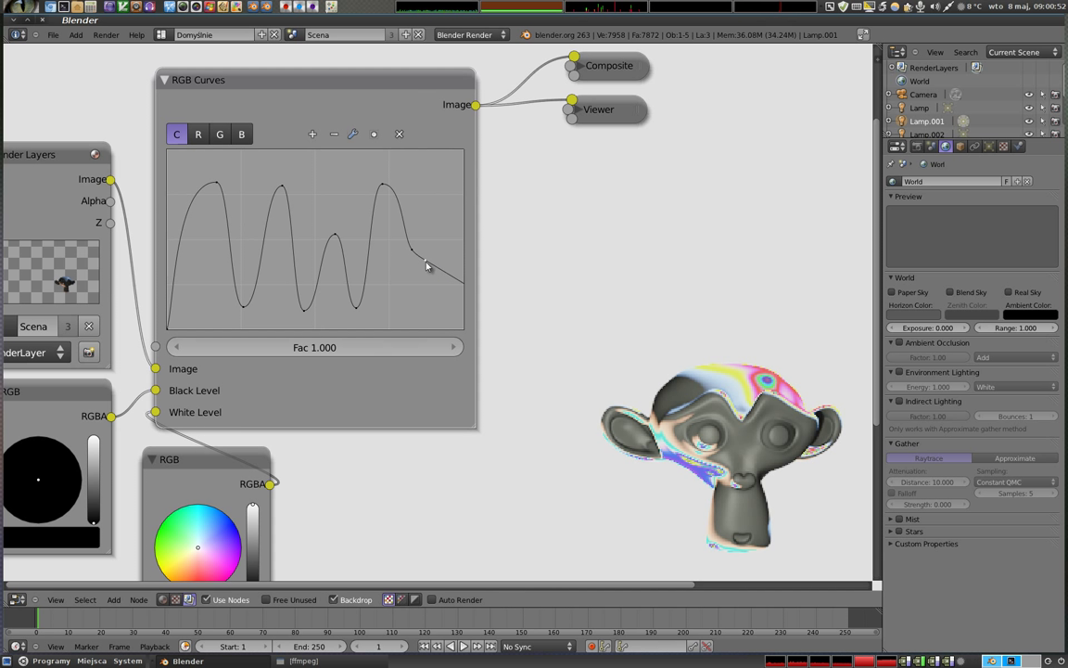
mouse_move(432, 220)
mouse_down()
mouse_move(423, 195)
mouse_move(453, 188)
mouse_move(441, 192)
mouse_move(444, 231)
mouse_move(432, 191)
mouse_move(424, 202)
mouse_move(446, 234)
mouse_move(465, 230)
mouse_up()
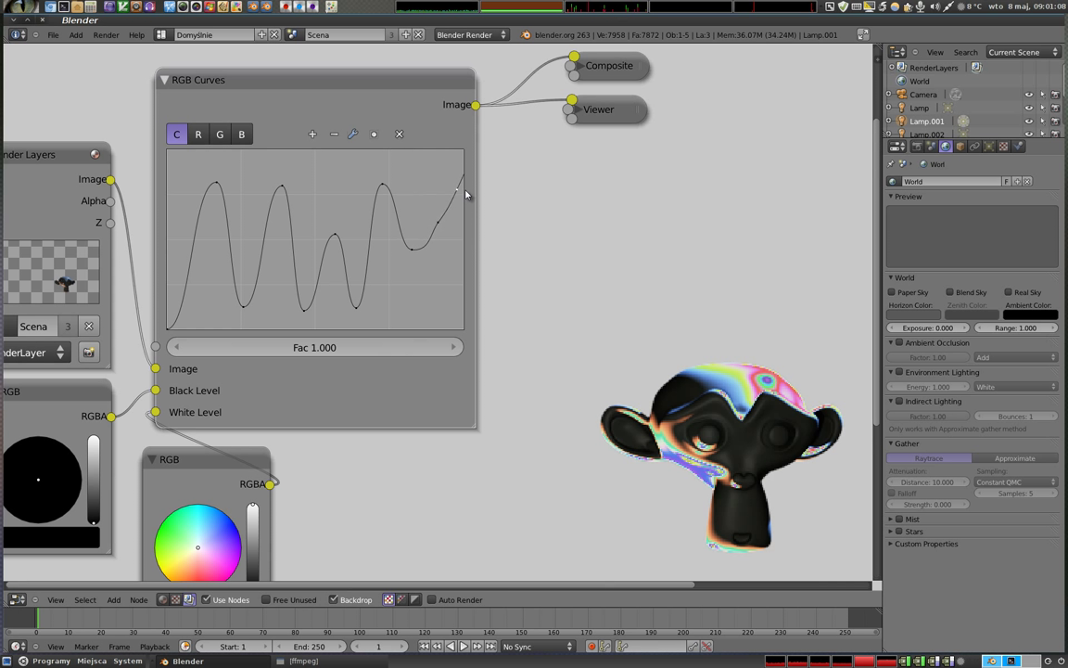
mouse_move(461, 190)
mouse_down()
mouse_move(460, 246)
mouse_move(460, 202)
mouse_move(442, 229)
mouse_move(427, 214)
mouse_move(444, 209)
mouse_move(431, 192)
mouse_move(439, 167)
mouse_move(461, 164)
mouse_move(452, 149)
mouse_up()
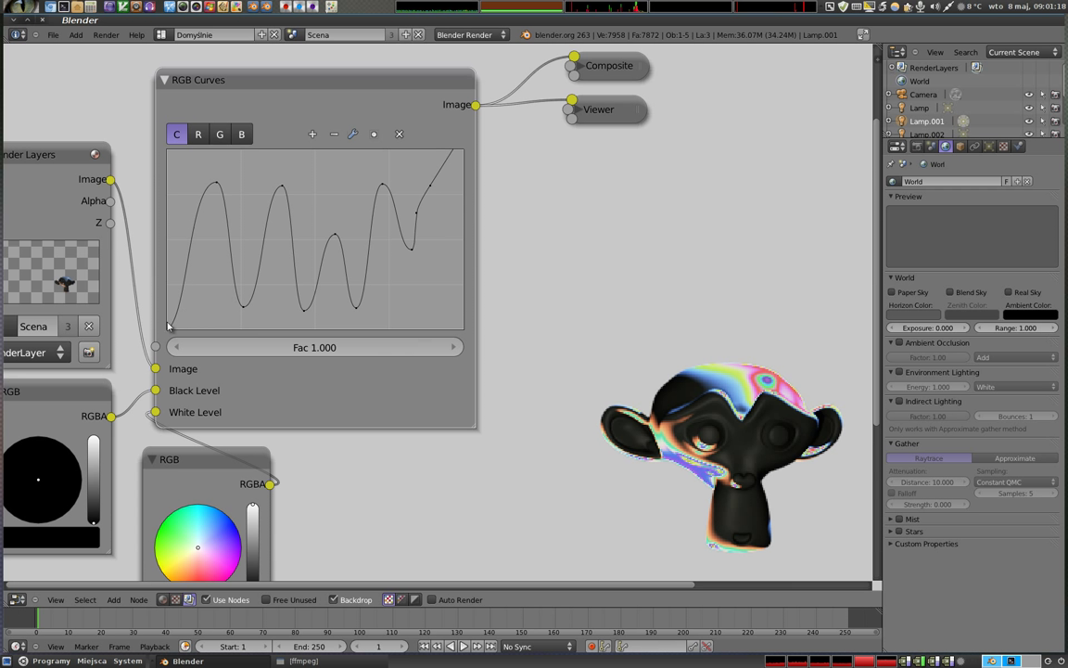
- Raise the curve's left points and lift the right-end point into a straight rising tail
click(182, 298)
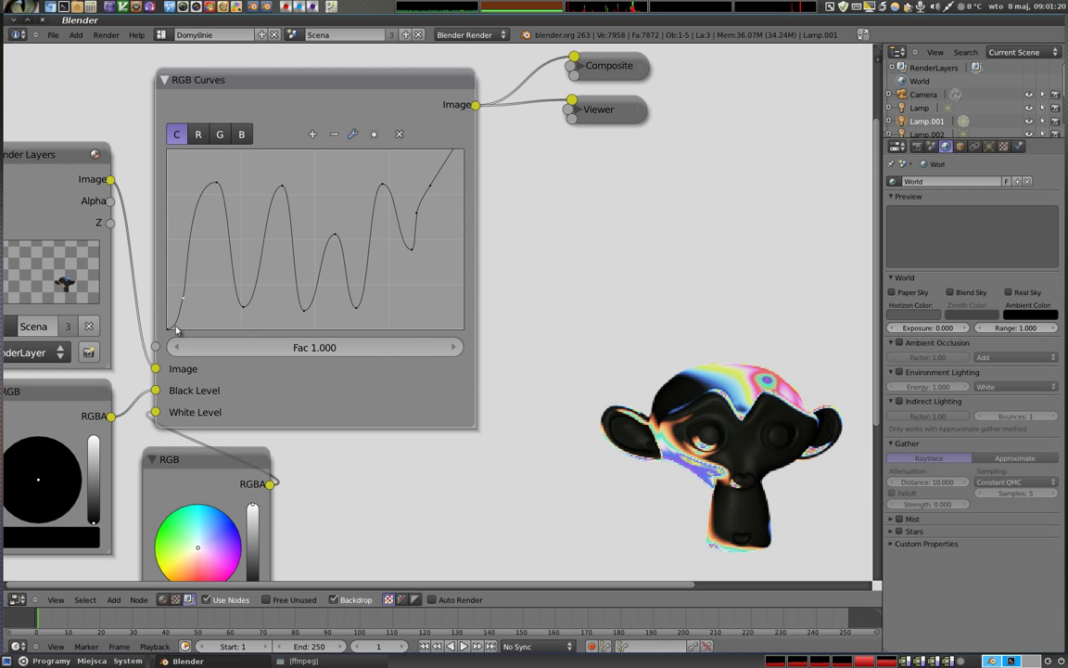
mouse_move(169, 331)
mouse_down()
mouse_move(194, 181)
mouse_move(205, 210)
mouse_move(172, 292)
mouse_move(217, 233)
mouse_move(209, 196)
mouse_move(200, 296)
mouse_move(176, 299)
mouse_up()
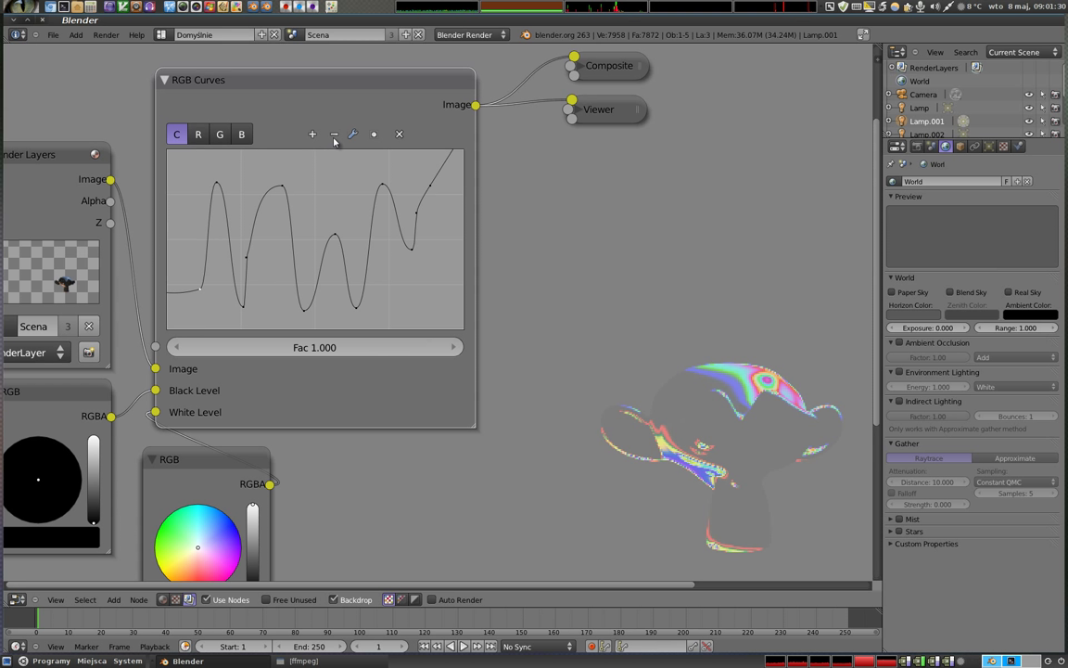
mouse_move(193, 293)
mouse_down()
mouse_move(279, 174)
mouse_move(192, 192)
mouse_move(188, 313)
mouse_move(208, 179)
mouse_move(199, 167)
mouse_move(184, 309)
mouse_up()
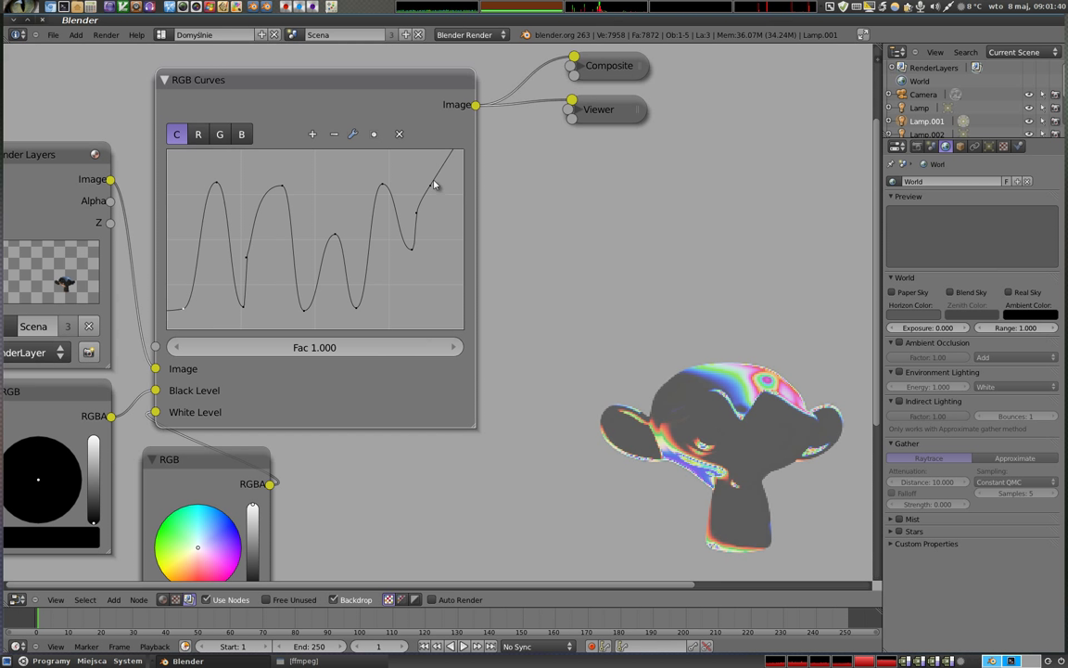
mouse_move(426, 242)
mouse_down()
mouse_move(431, 263)
mouse_move(431, 201)
mouse_up()
drag(431, 203, 429, 191)
click(352, 135)
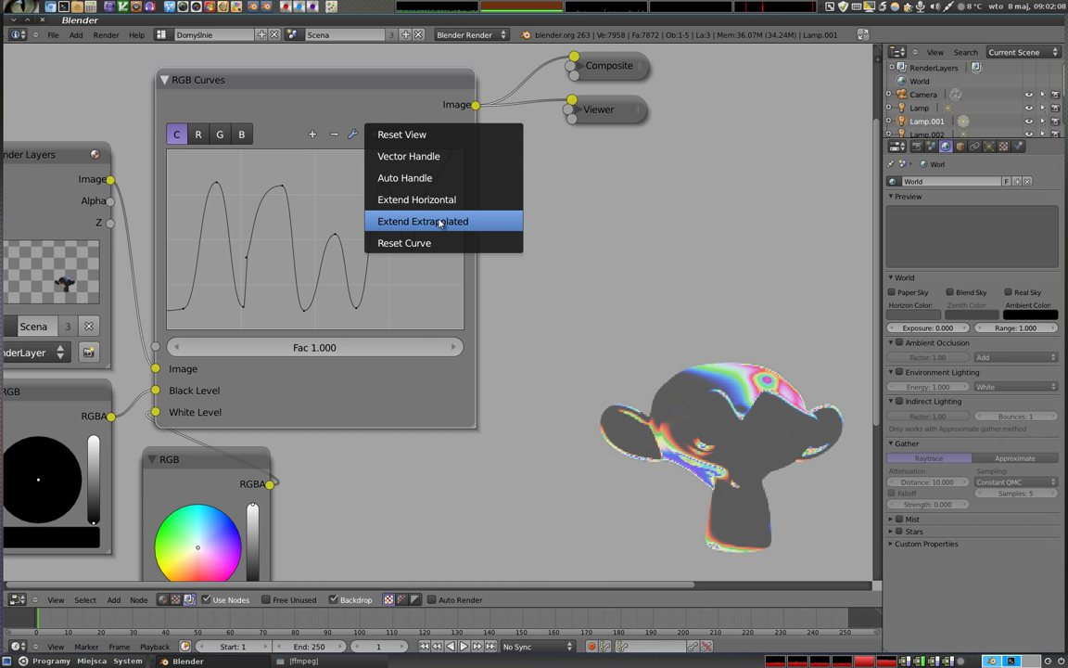
- Set the curve to Extend Horizontal, then Extend Extrapolated, adjusting the tail point each time
click(423, 202)
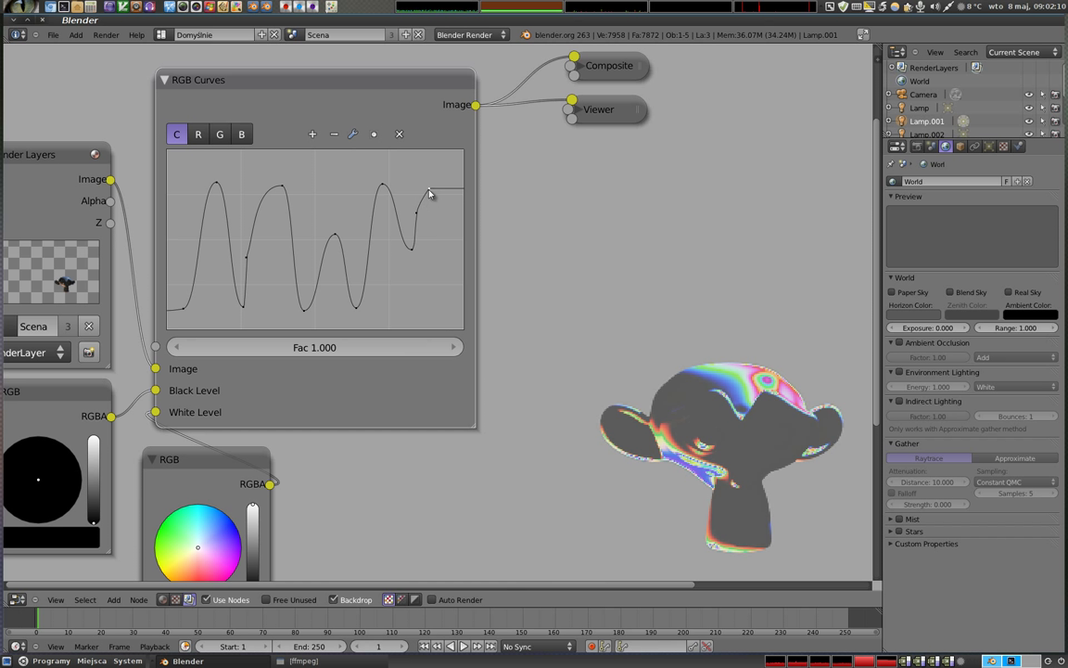
drag(434, 219, 435, 301)
drag(434, 301, 441, 182)
click(353, 134)
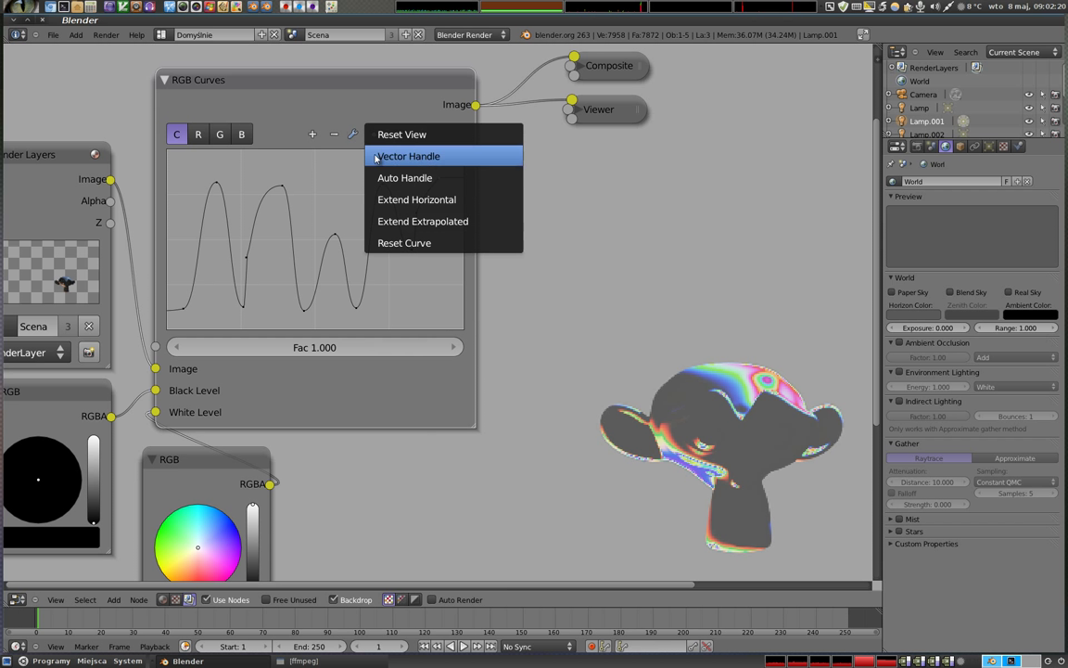
click(424, 222)
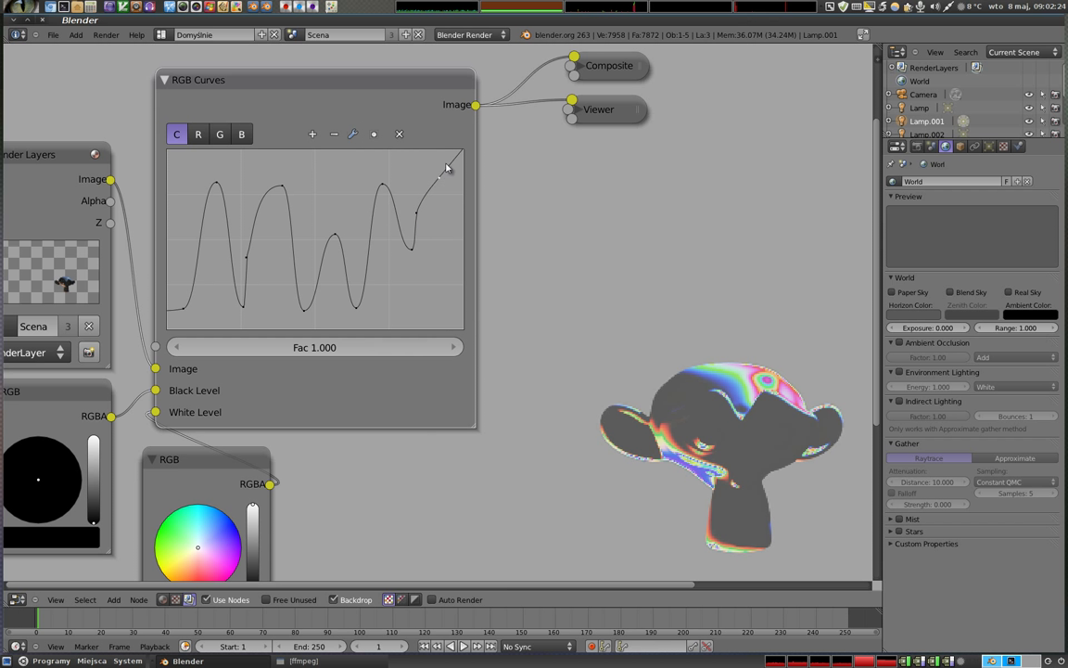
mouse_move(439, 177)
mouse_down()
mouse_move(437, 240)
mouse_move(443, 211)
mouse_up()
- Reset the curve graph view and give the curve points Auto Handles
click(354, 136)
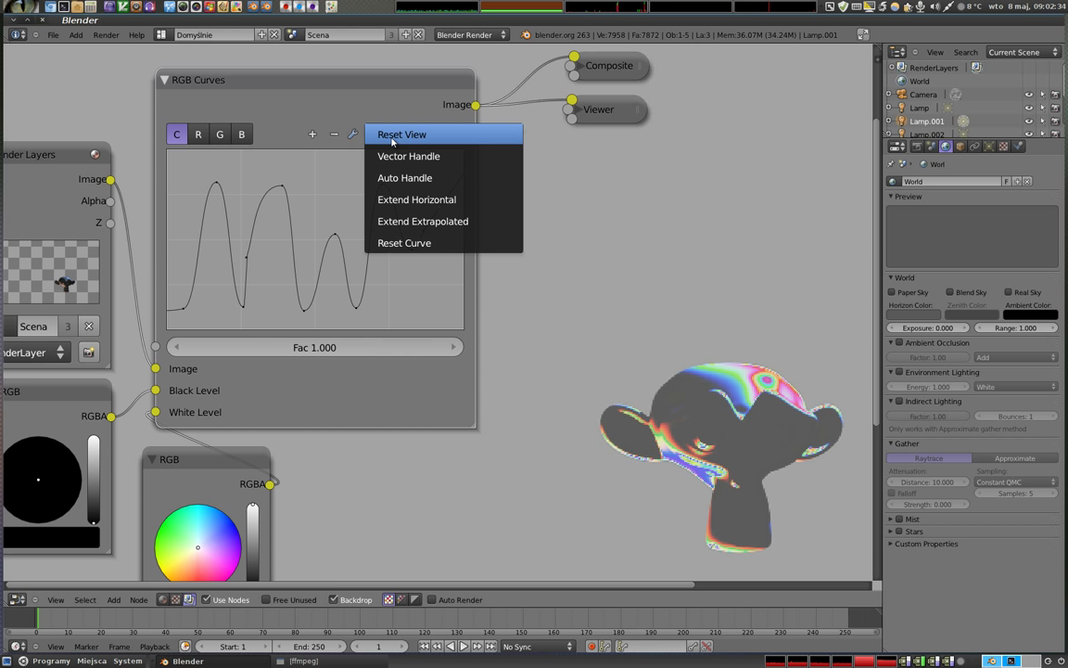
click(393, 136)
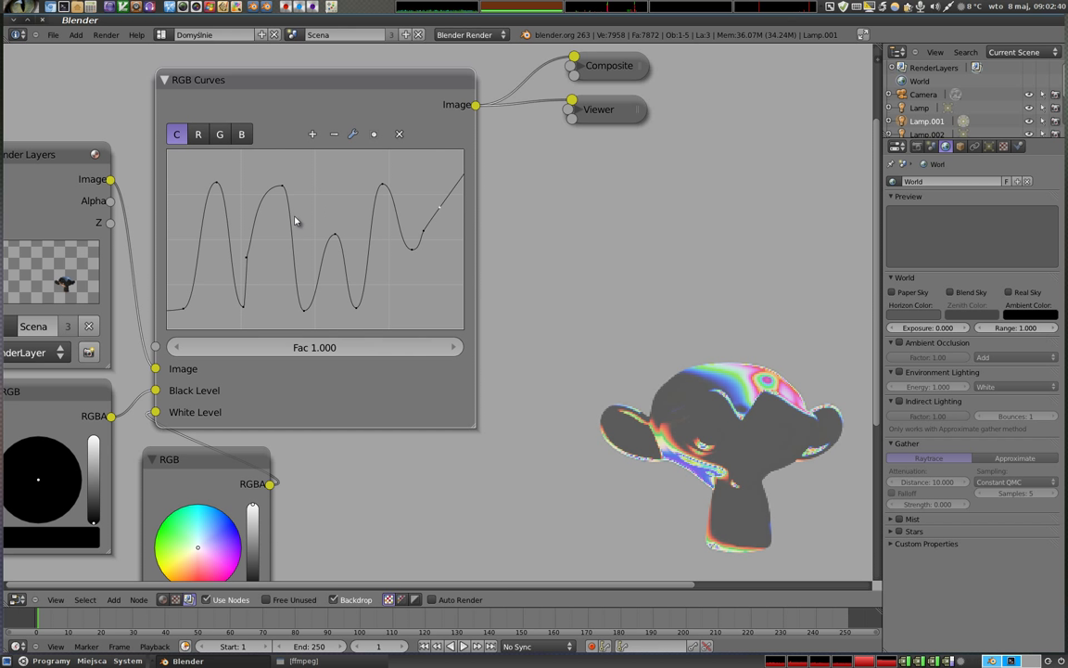
click(351, 135)
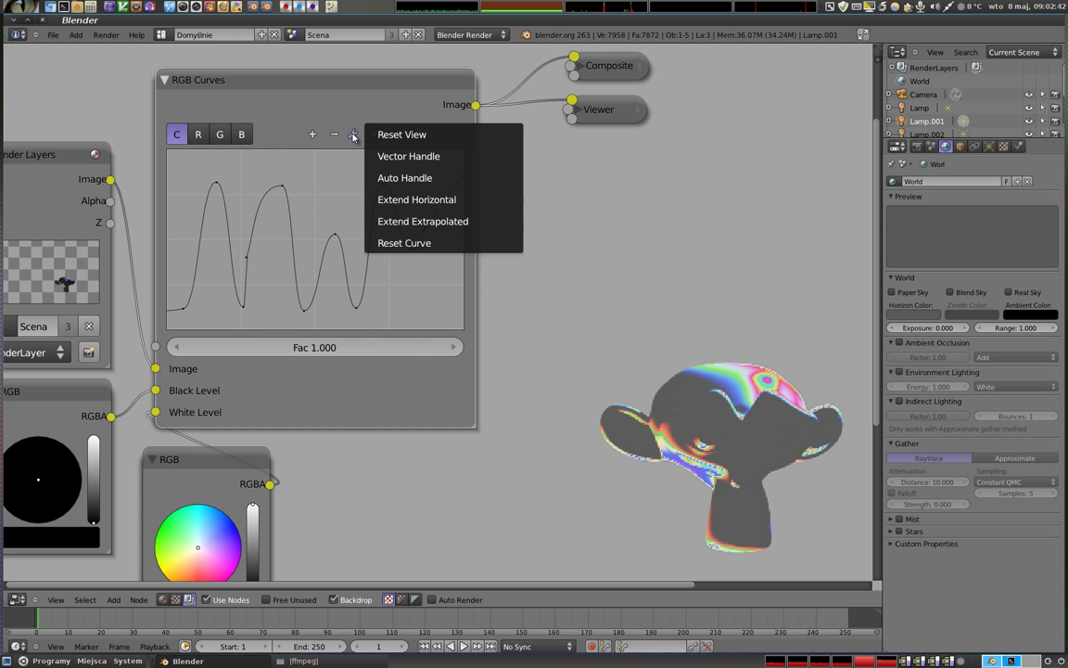
click(411, 174)
- Nudge the curve's middle peak point slightly up and left
click(335, 236)
drag(335, 237, 329, 227)
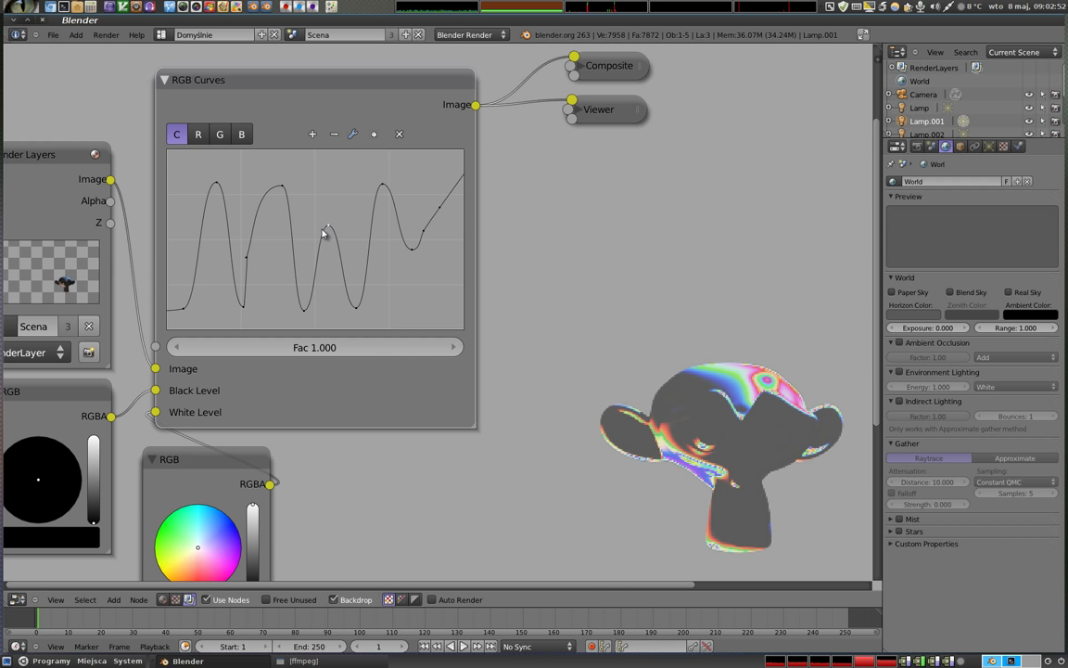
click(312, 134)
click(312, 135)
click(312, 134)
- Raise the combined curve's peak point and make it a sharp Vector Handle corner
drag(363, 234, 338, 224)
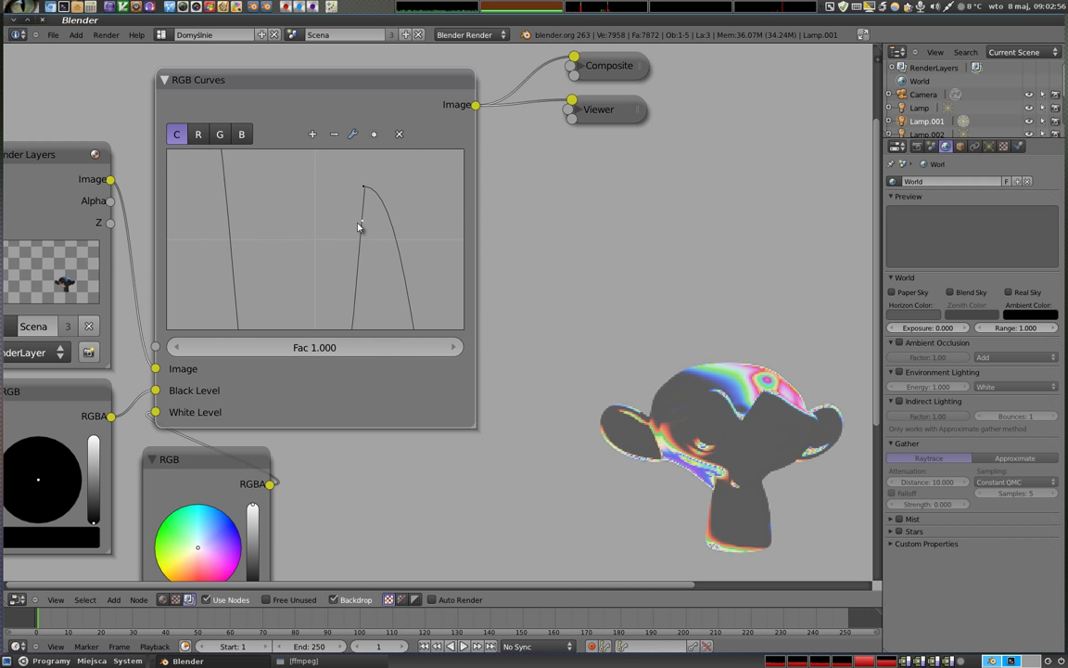
drag(411, 172, 309, 284)
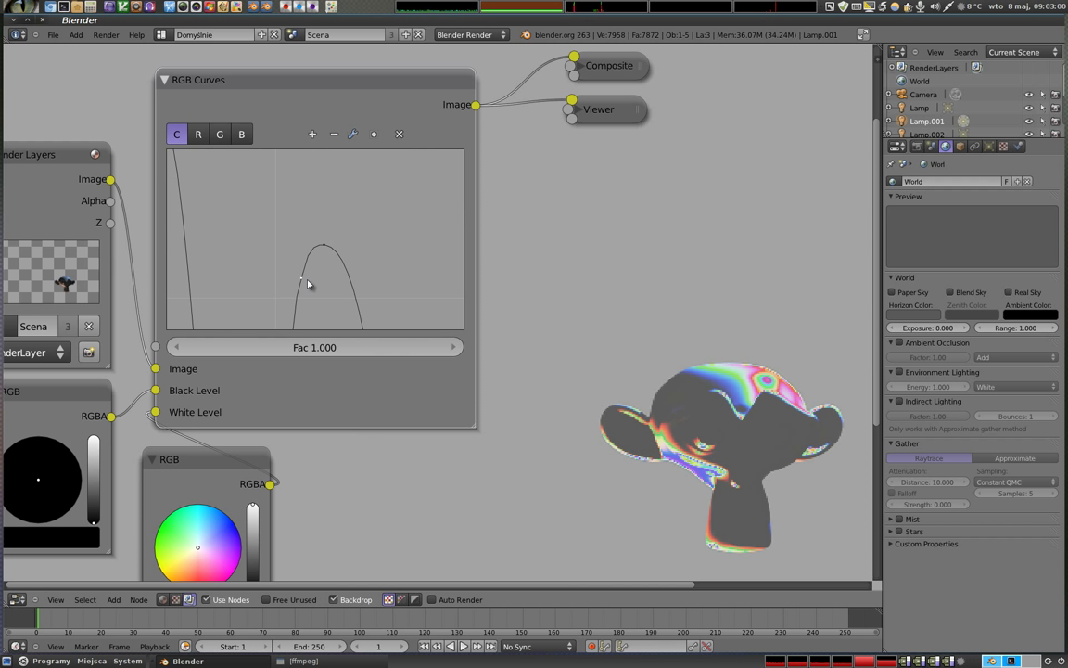
mouse_move(323, 247)
mouse_down()
mouse_move(342, 198)
mouse_move(332, 190)
mouse_up()
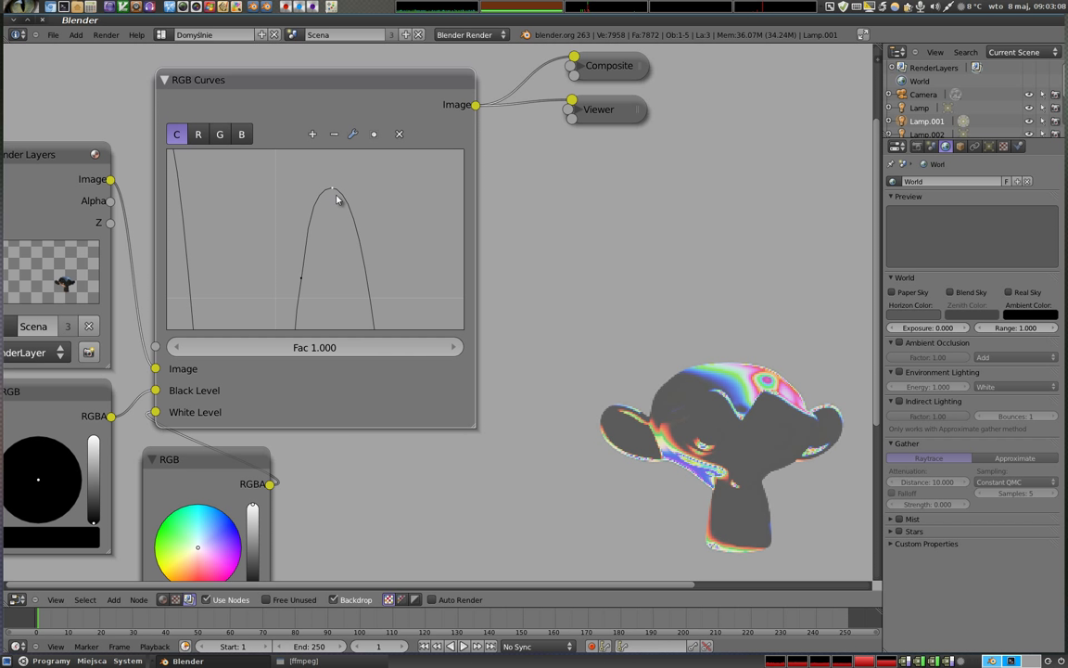
click(352, 133)
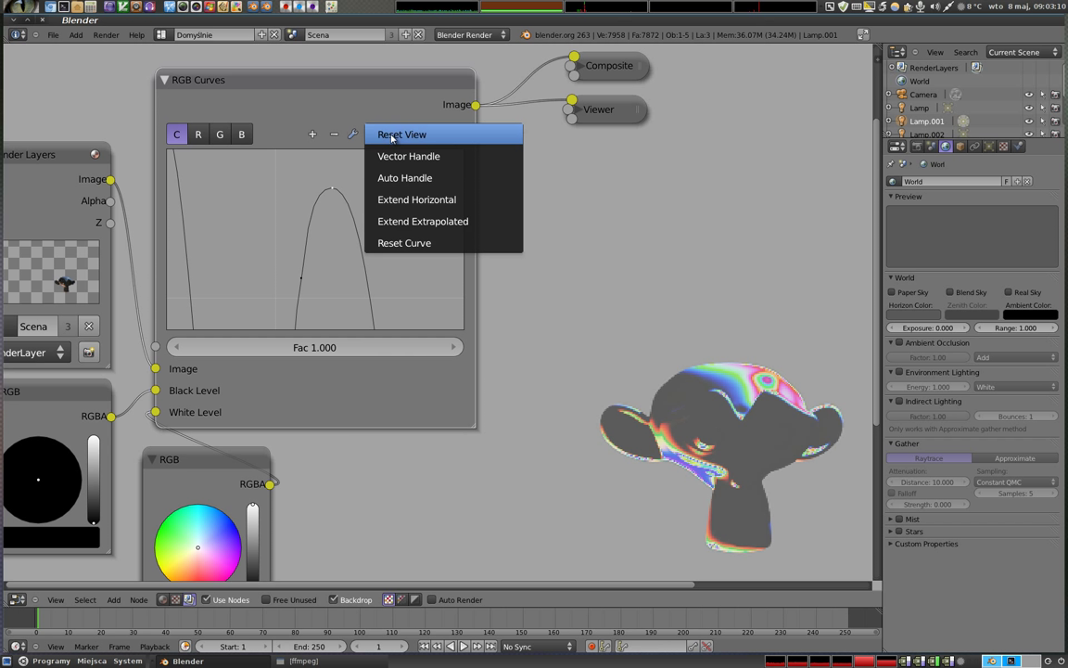
click(353, 134)
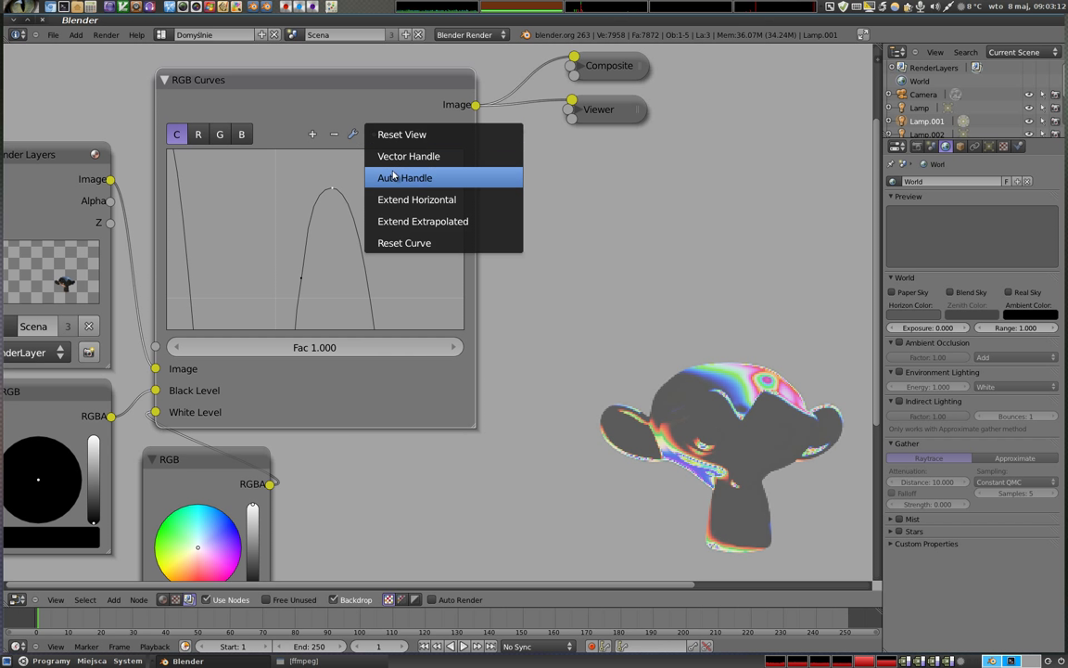
click(393, 155)
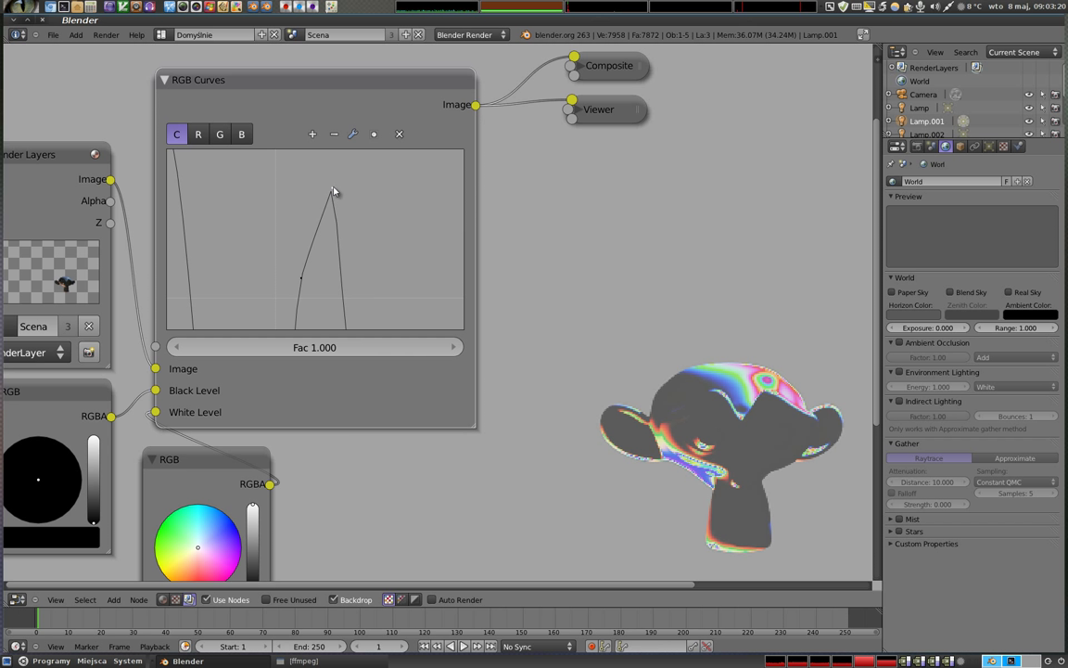
- Reposition the third peak and pull it up into a sharp tip near the graph's top
click(299, 282)
mouse_move(335, 192)
mouse_down()
mouse_move(312, 203)
mouse_move(432, 217)
mouse_move(348, 225)
mouse_move(342, 215)
mouse_up()
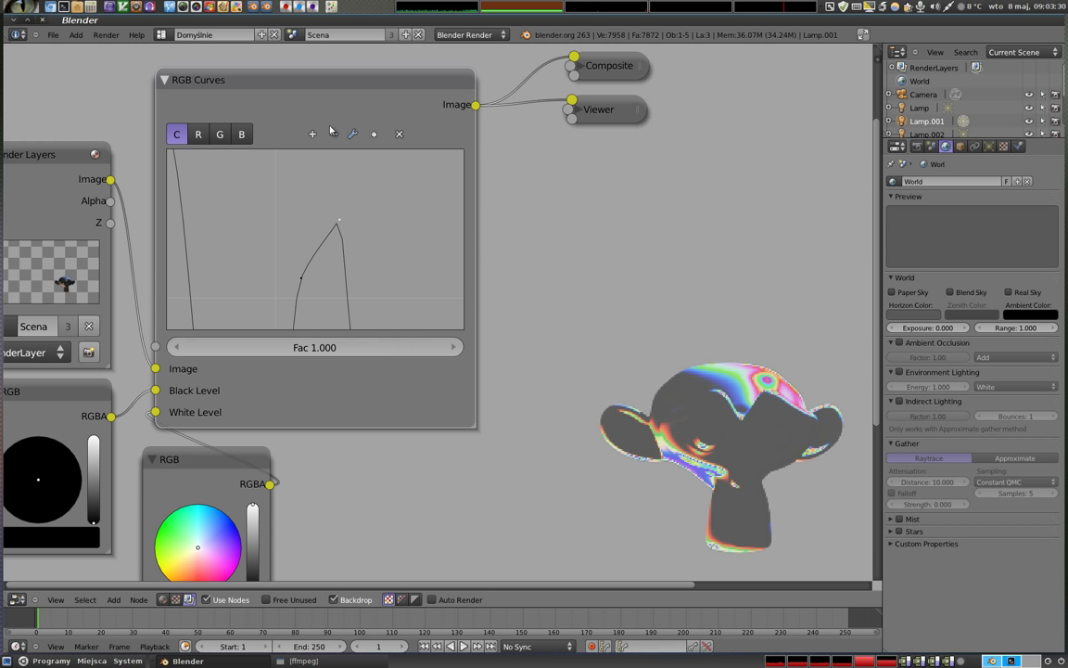
mouse_move(332, 223)
mouse_down()
mouse_move(345, 200)
mouse_move(326, 156)
mouse_move(337, 174)
mouse_up()
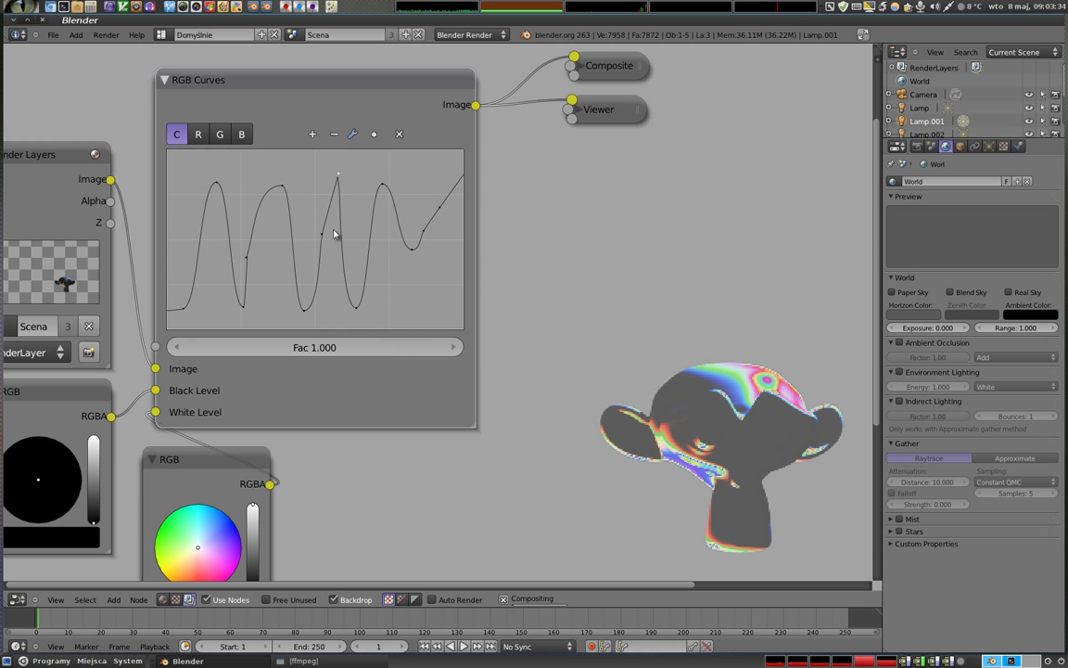
- Apply Auto Handle to the combined curve's peak point so its sharp tip becomes rounded
click(353, 135)
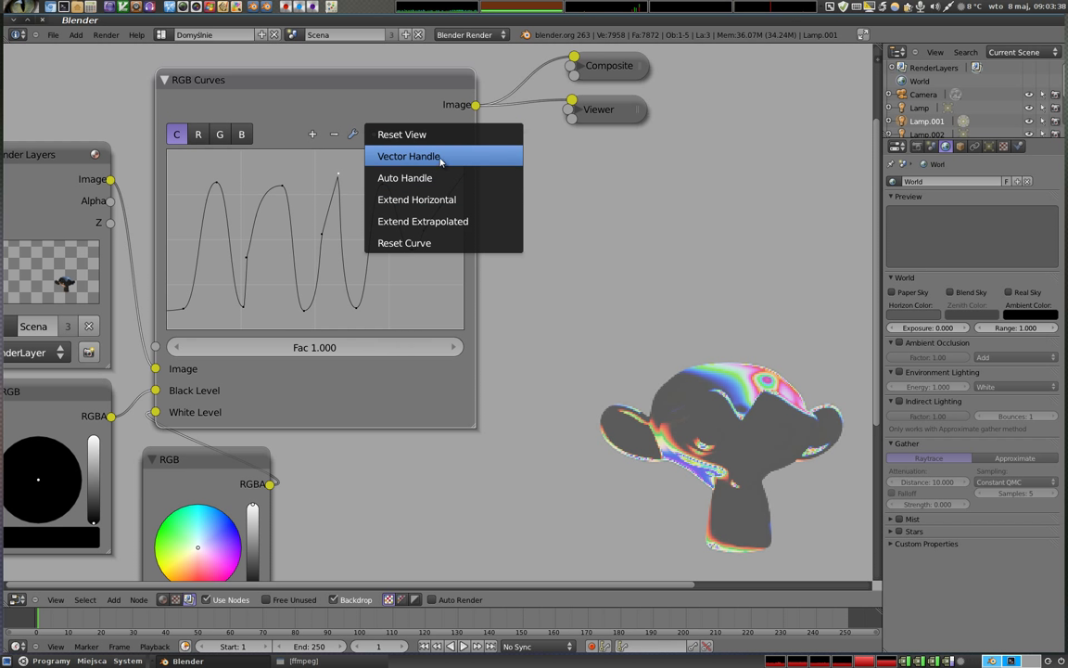
click(418, 177)
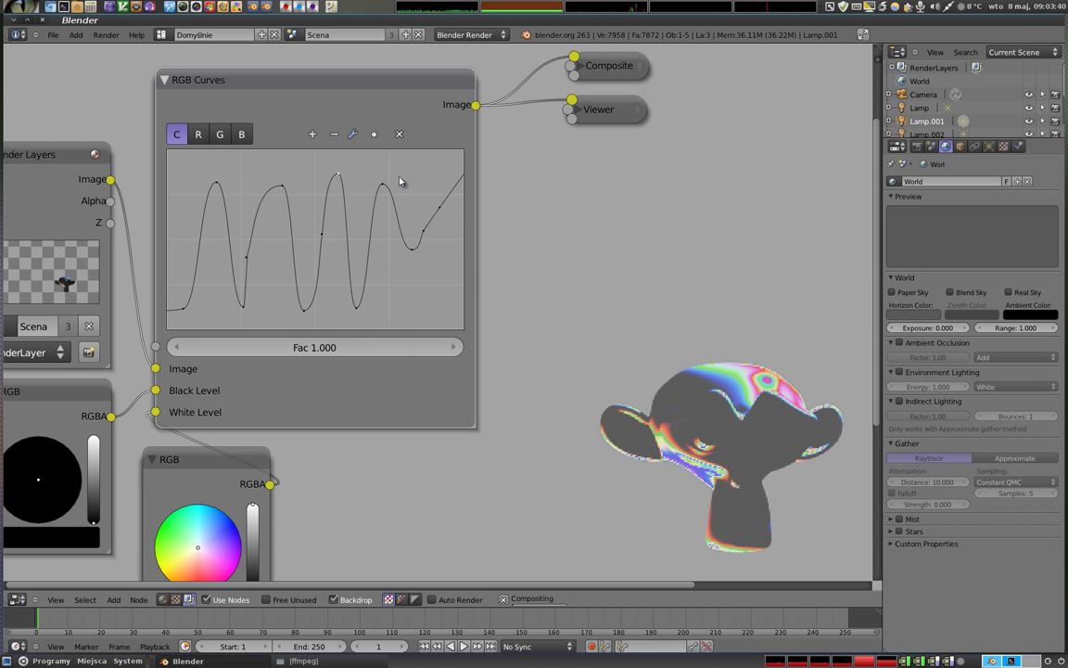
click(335, 179)
click(353, 137)
click(354, 136)
click(354, 136)
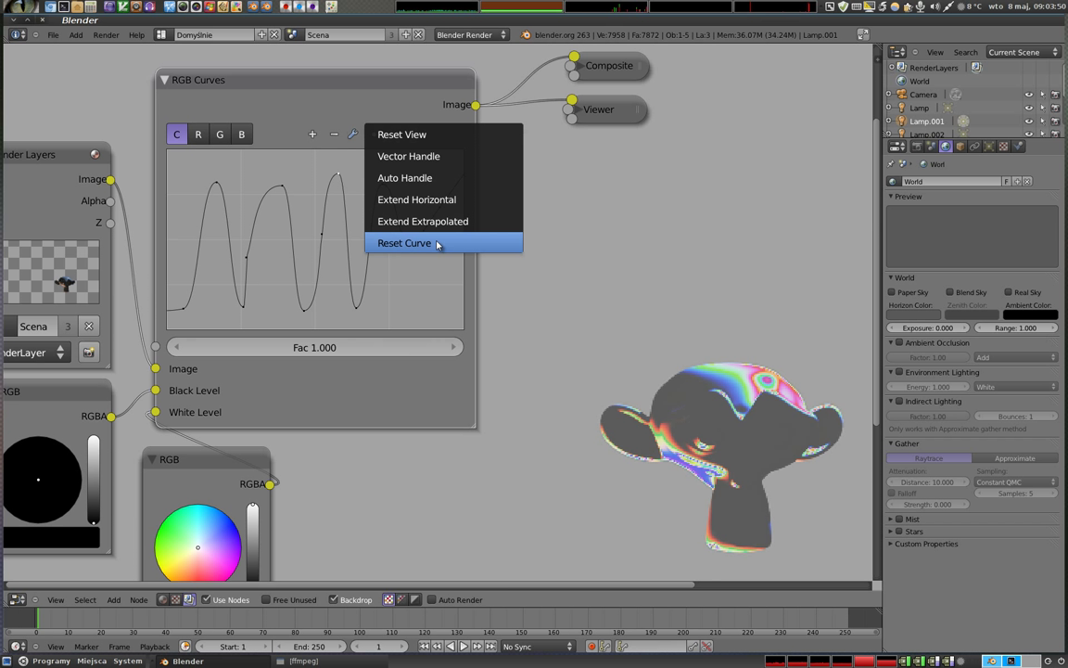
- Reset the combined curve, then add three points and bend them into a gentle S-curve
click(438, 244)
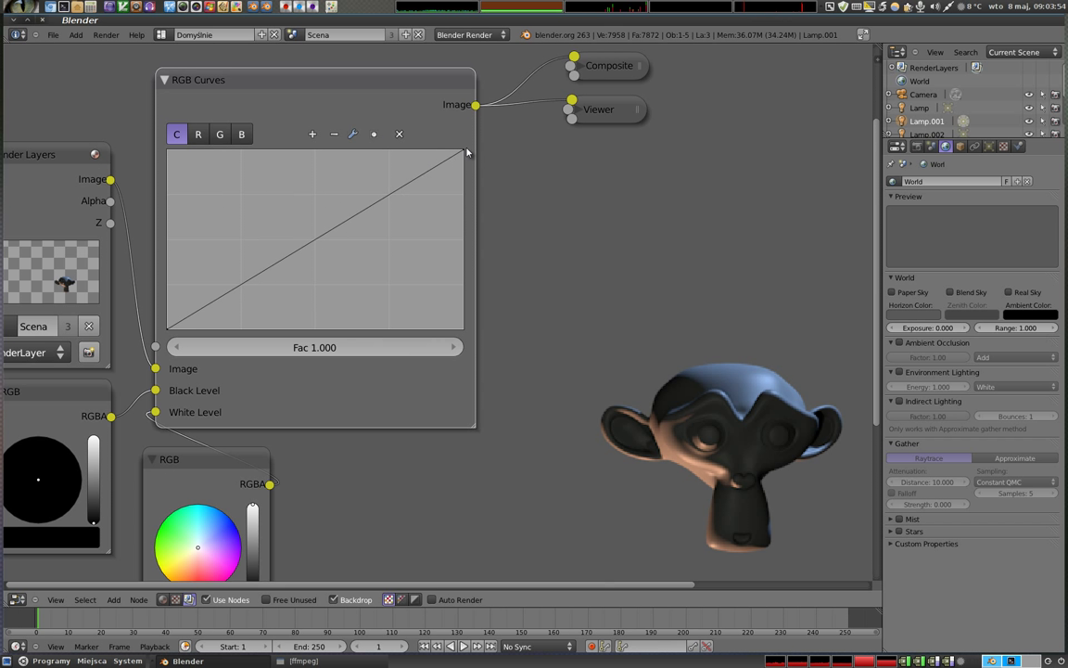
click(271, 260)
click(351, 219)
click(316, 244)
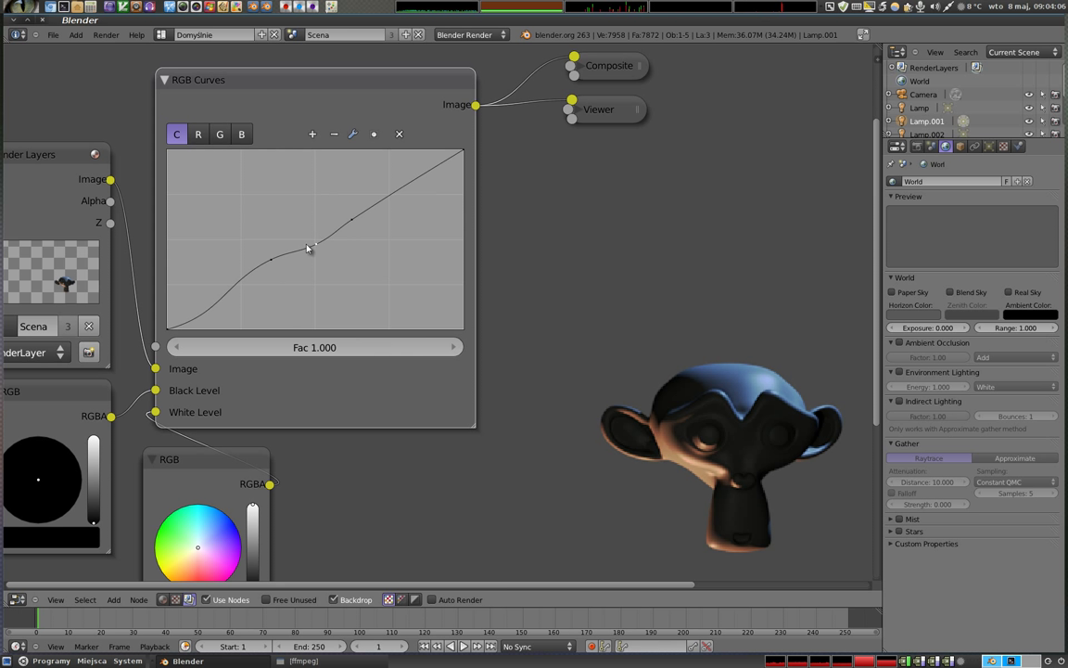
drag(315, 245, 296, 183)
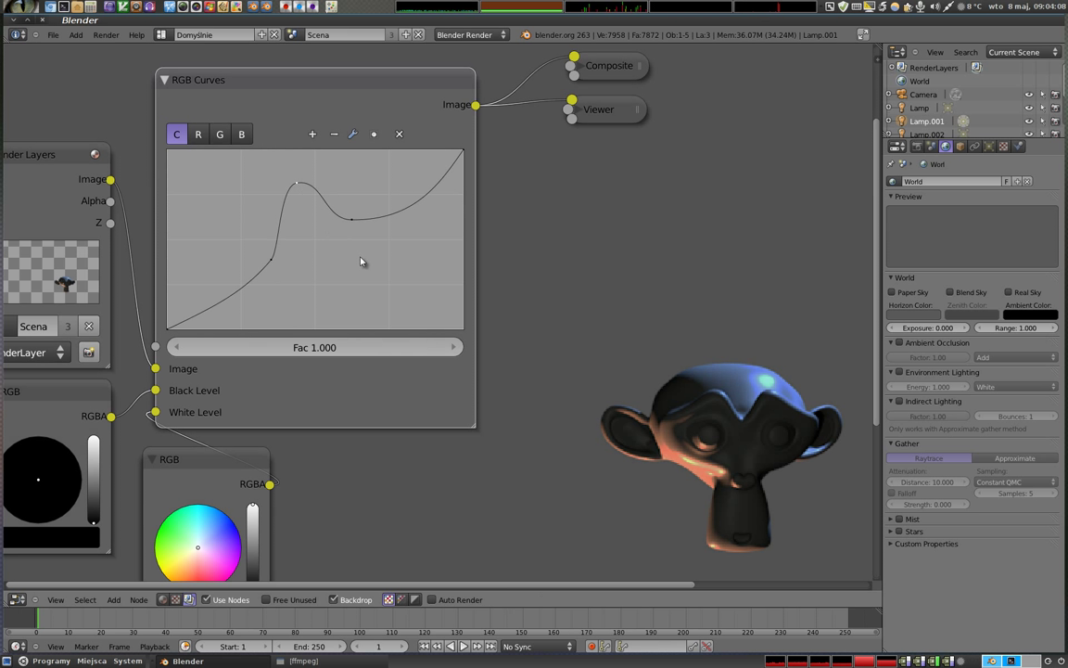
click(368, 271)
mouse_move(297, 184)
mouse_down()
mouse_move(310, 269)
mouse_move(303, 228)
mouse_up()
- Drag the curve points experimentally, then Reset Curve back to a straight diagonal
drag(263, 271, 241, 283)
drag(351, 219, 388, 194)
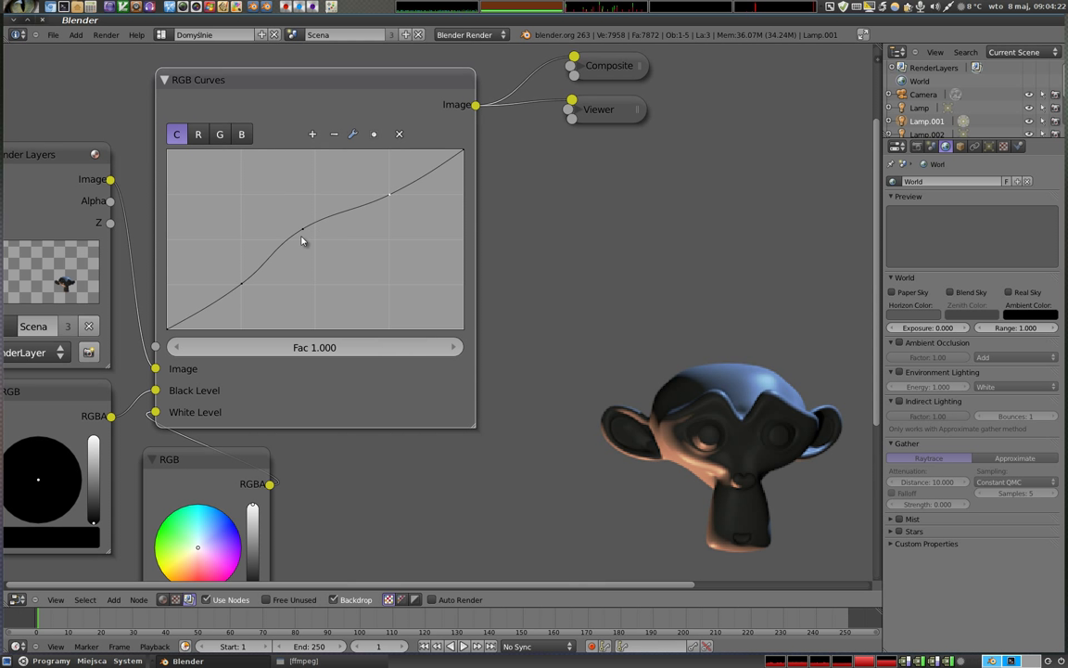
drag(302, 231, 275, 210)
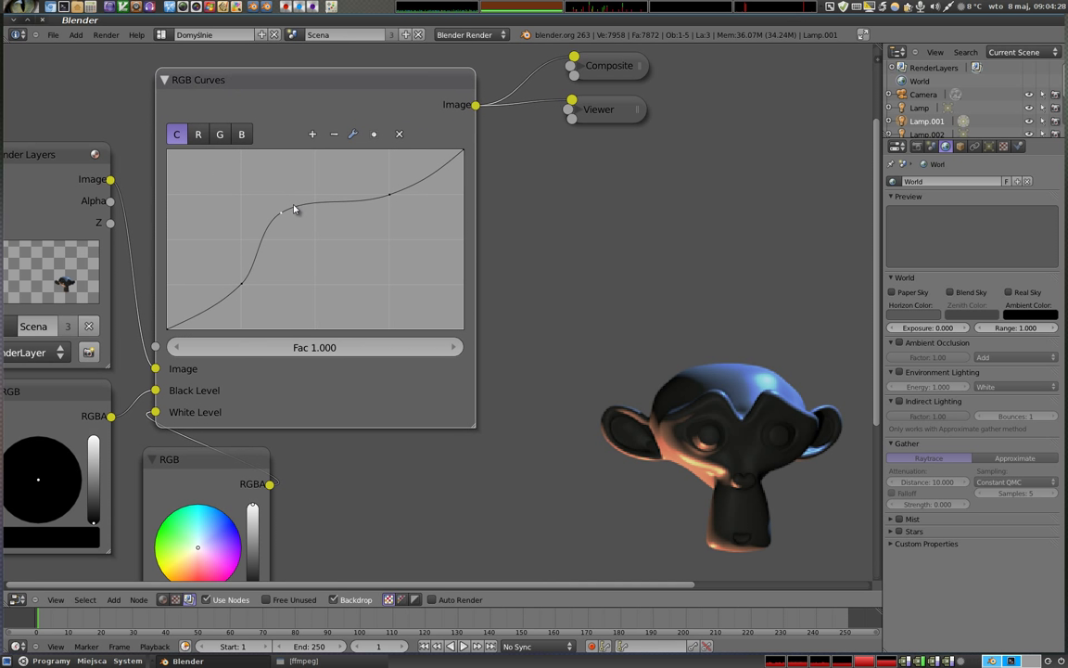
drag(283, 223, 283, 220)
drag(289, 219, 291, 218)
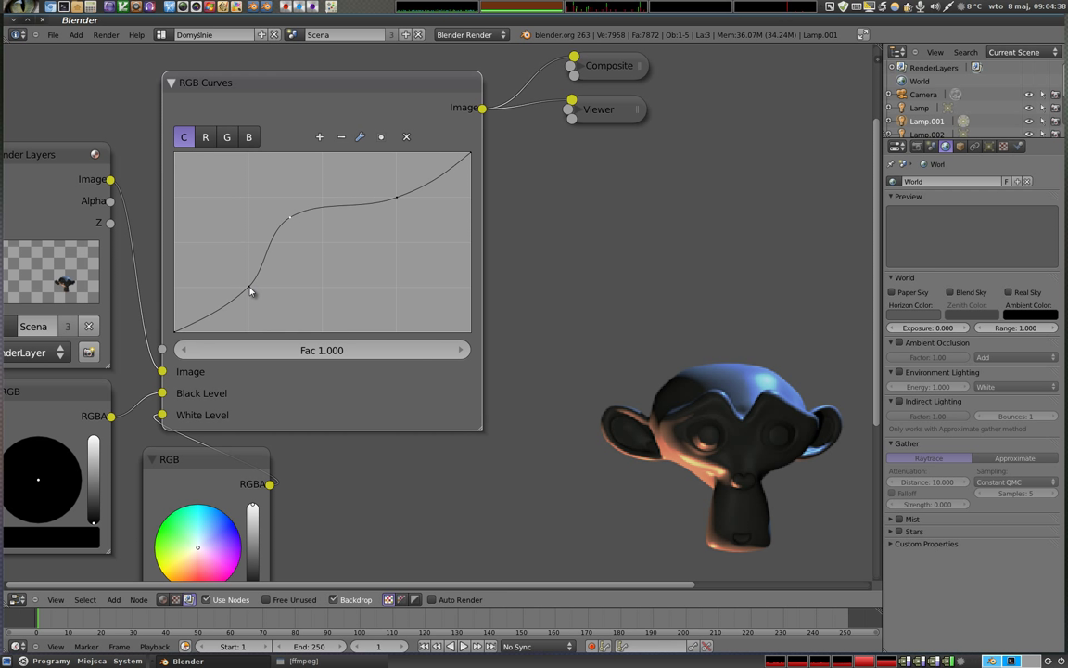
mouse_move(250, 291)
mouse_down()
mouse_move(326, 290)
mouse_move(328, 241)
mouse_up()
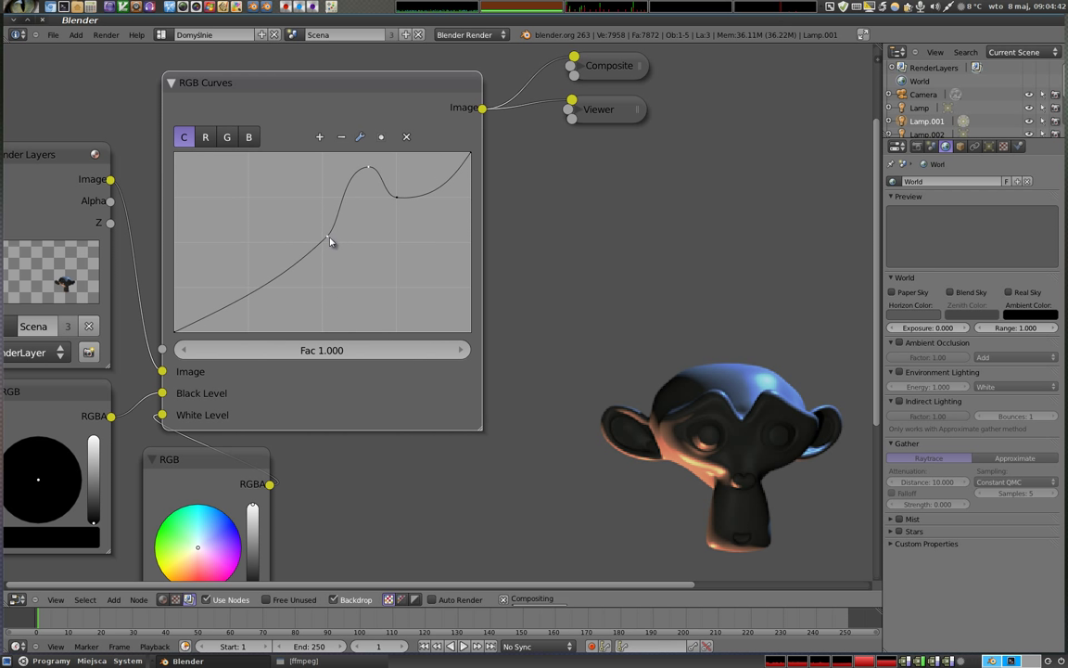
mouse_move(396, 202)
mouse_down()
mouse_move(394, 216)
mouse_move(268, 275)
mouse_move(279, 238)
mouse_move(269, 206)
mouse_move(281, 220)
mouse_up()
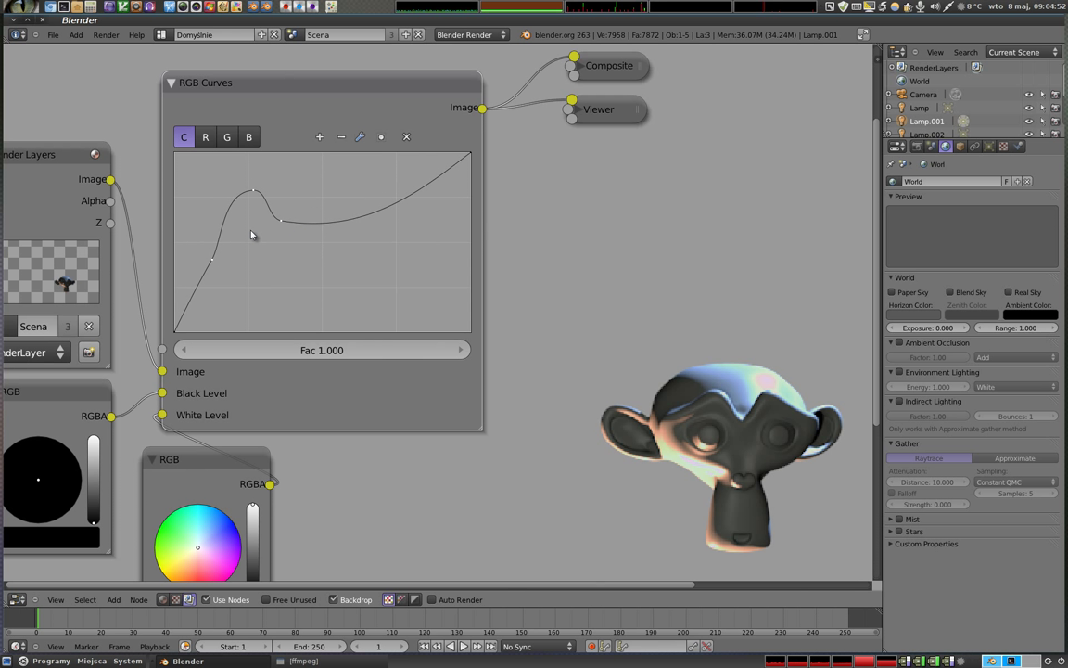
click(406, 137)
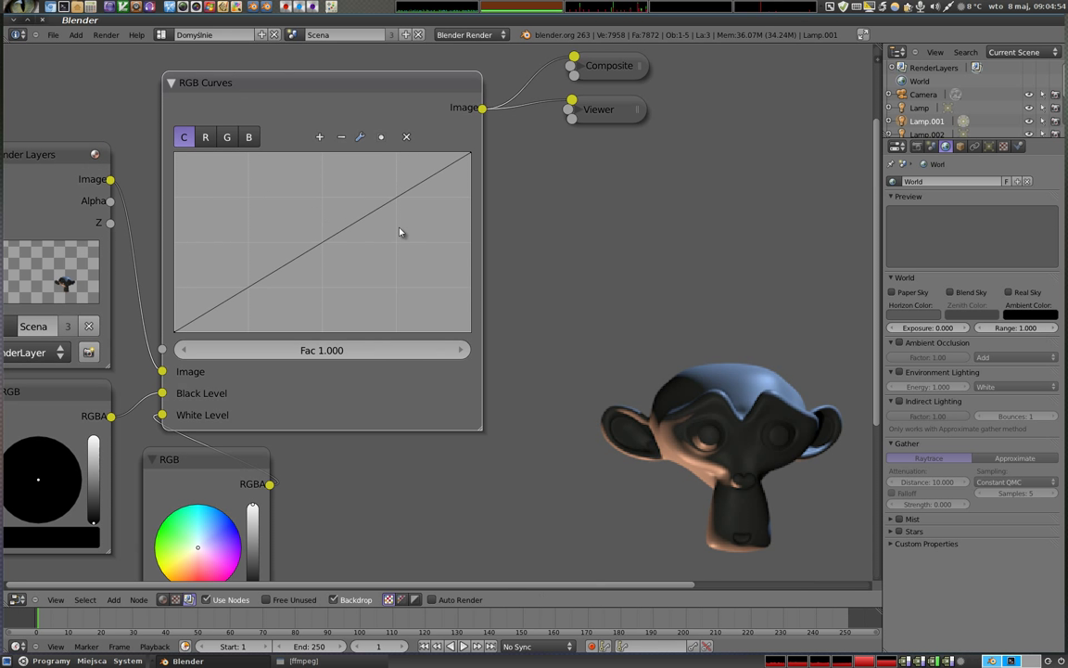
drag(306, 82, 301, 76)
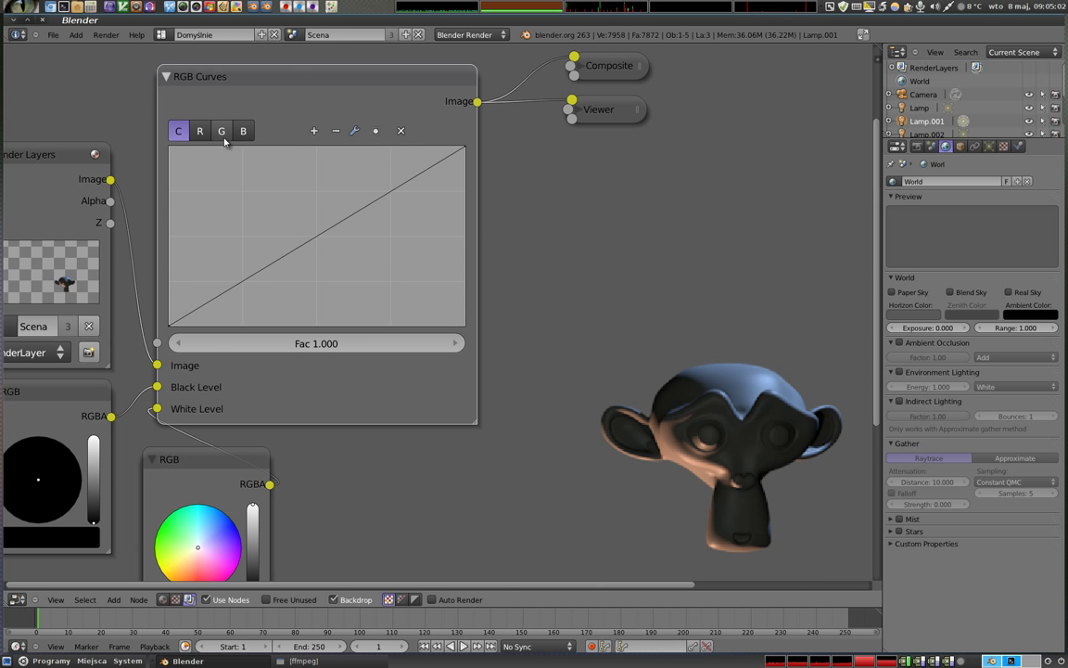
- Bend the red channel curve into a steep S-shape, tinting the highlights pinkish red
click(201, 132)
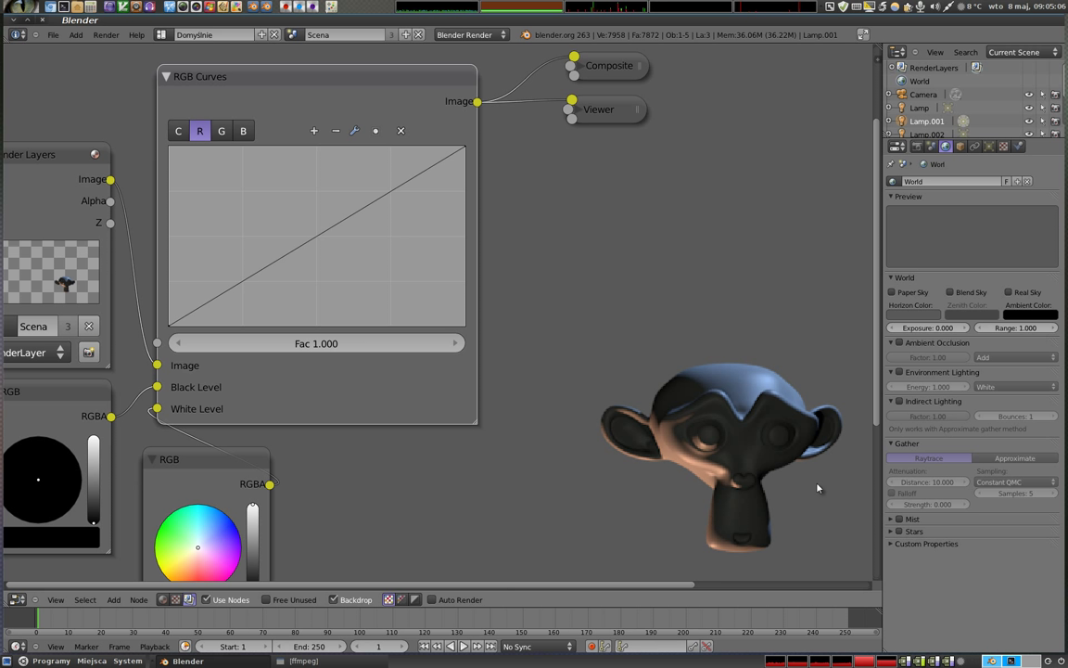
drag(319, 236, 296, 223)
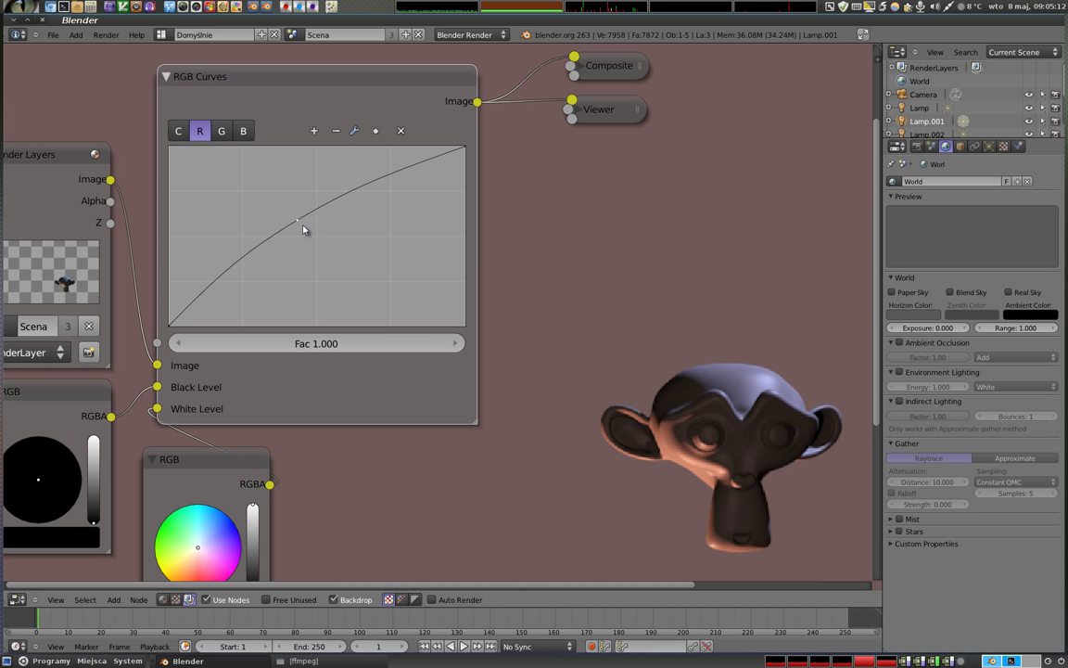
drag(297, 223, 338, 259)
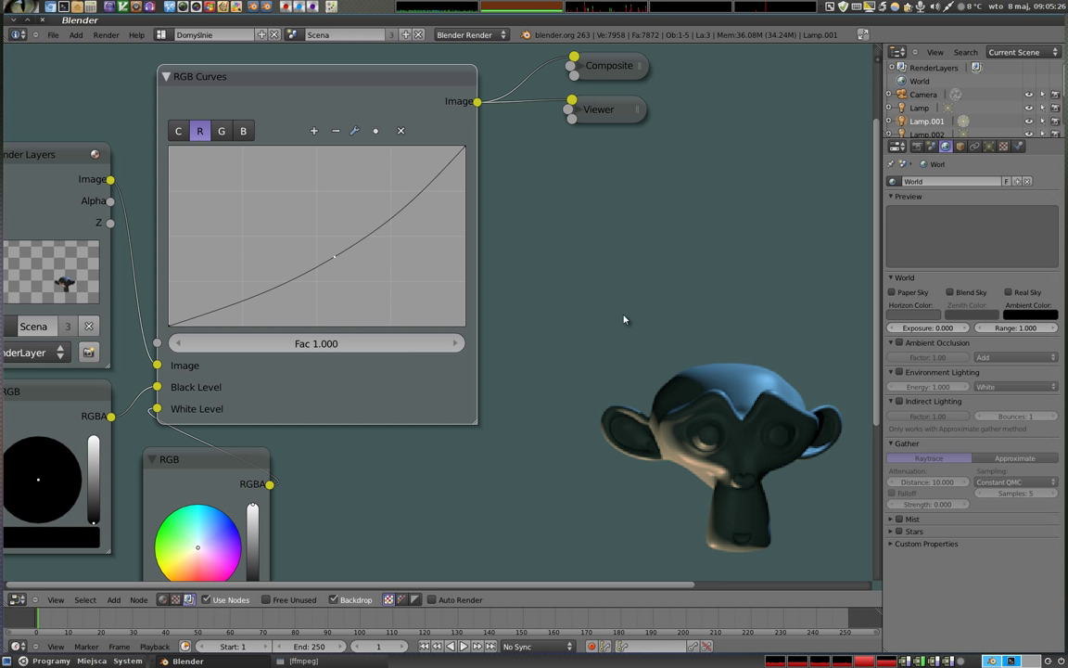
mouse_move(336, 261)
mouse_down()
mouse_move(315, 237)
mouse_move(334, 192)
mouse_up()
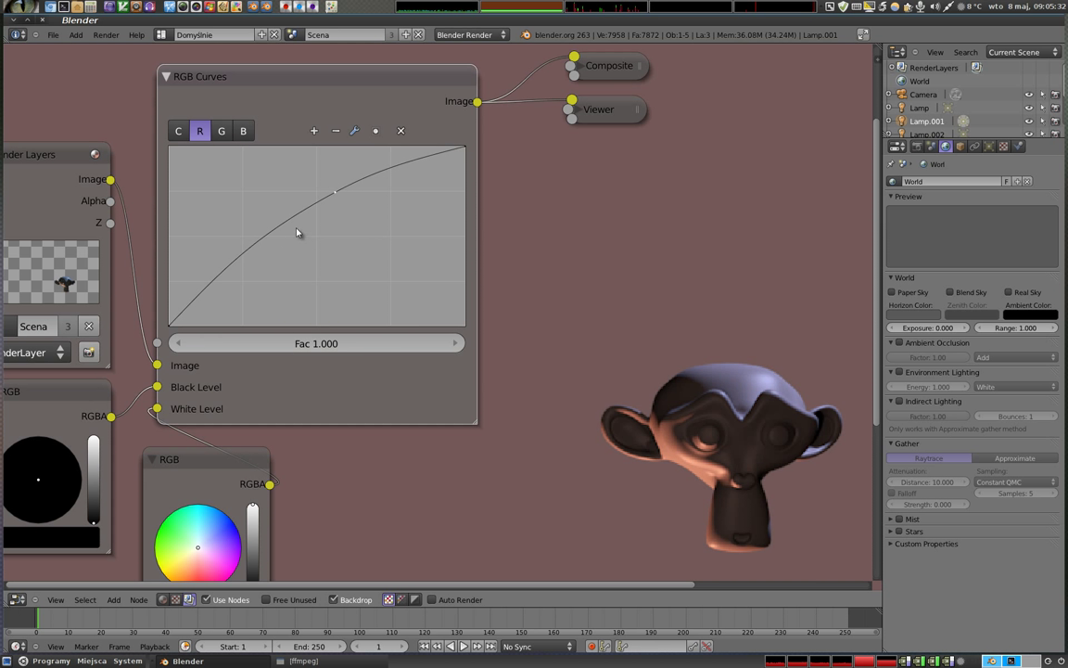
drag(297, 232, 295, 285)
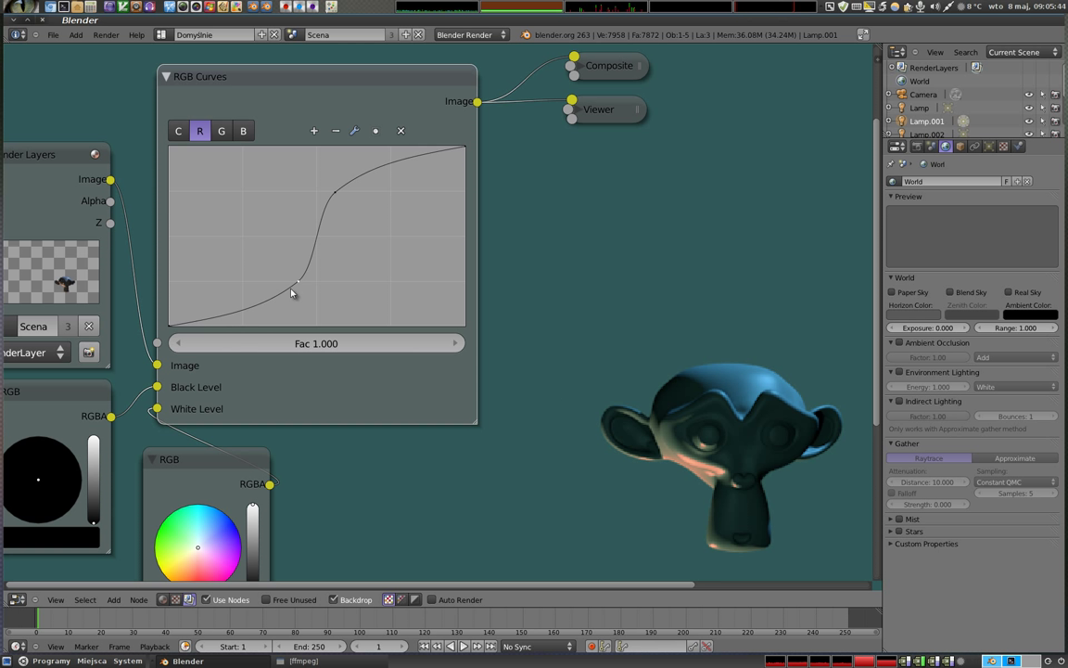
drag(296, 282, 241, 279)
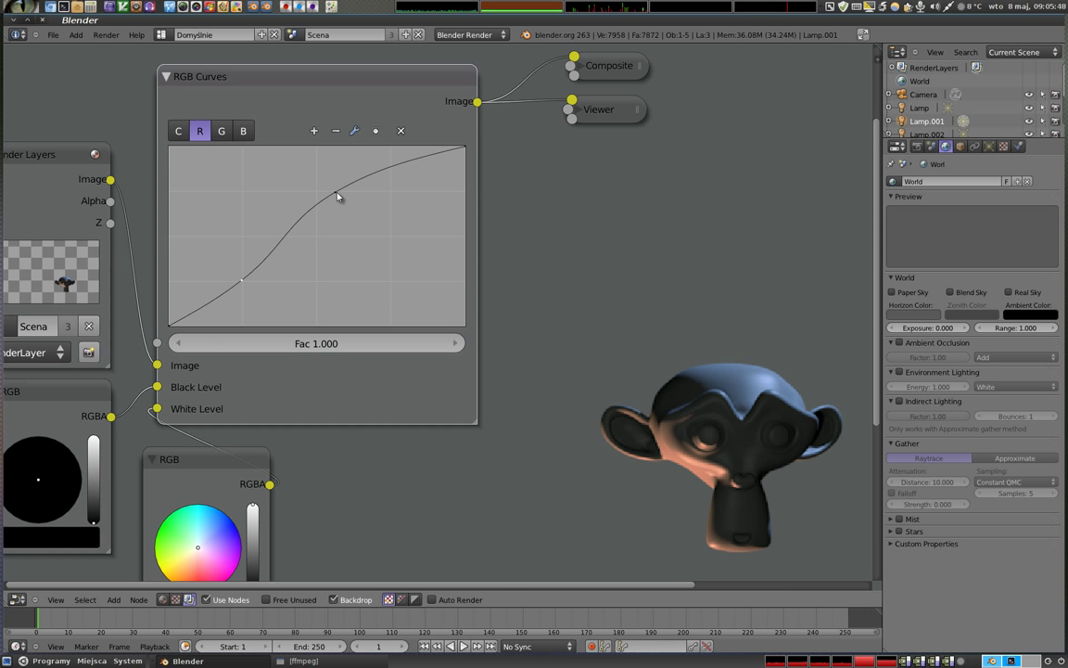
mouse_move(339, 195)
mouse_down()
mouse_move(345, 182)
mouse_move(319, 182)
mouse_move(295, 164)
mouse_up()
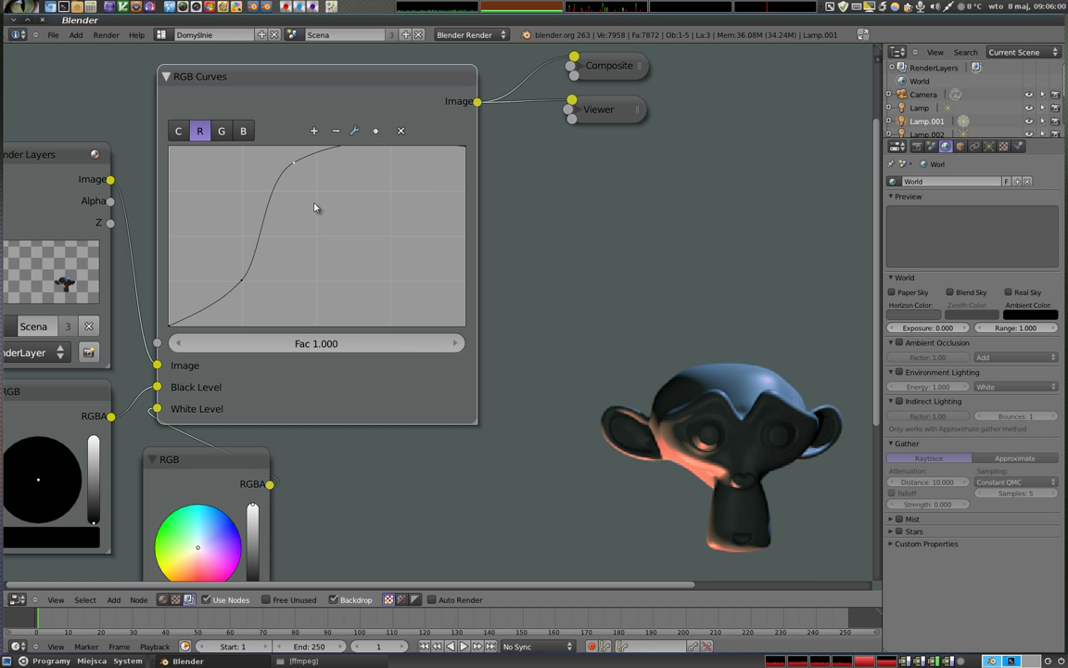
click(293, 165)
- Switch to the green channel and add a control point to its curve
click(222, 133)
click(316, 239)
click(316, 237)
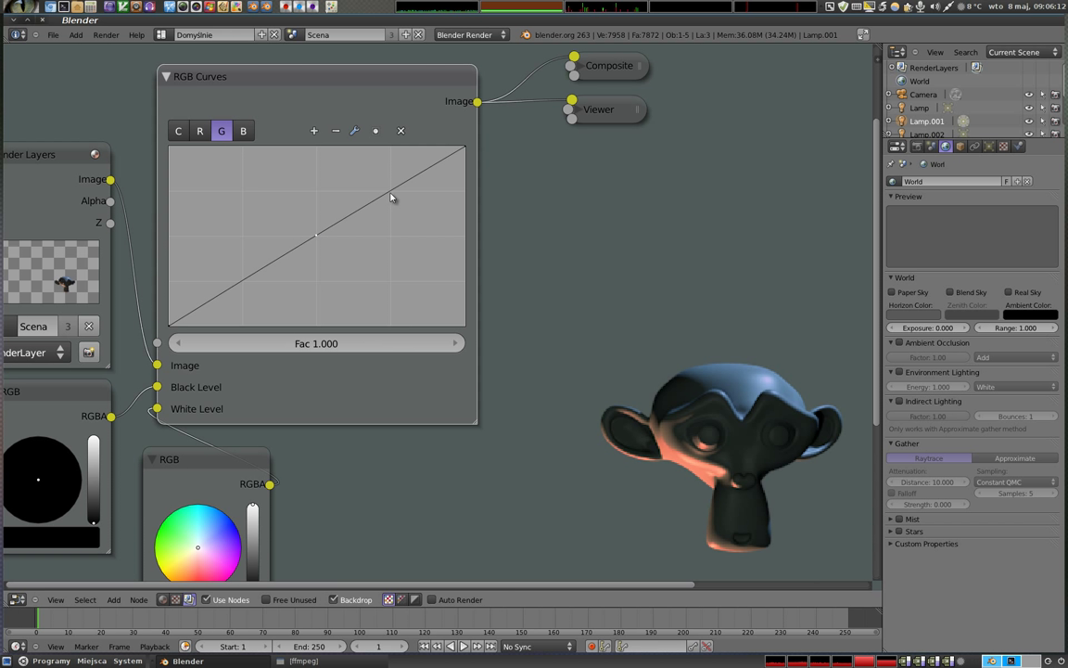
- Shape the green curve into a deep dip with a sharp Vector Handle corner and extra points
drag(391, 196, 391, 219)
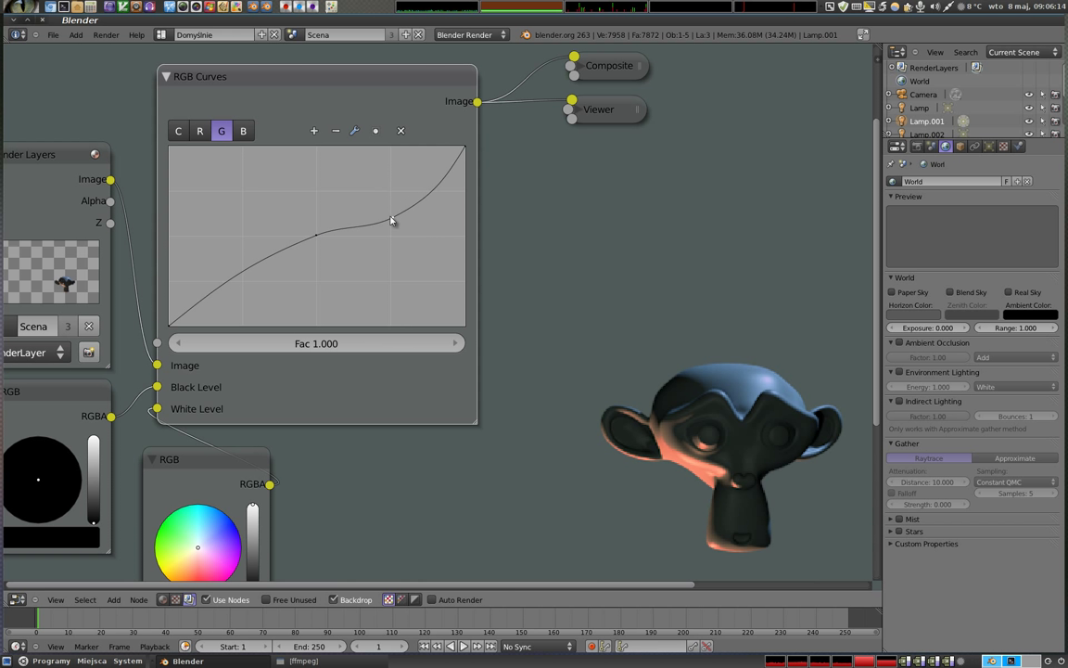
drag(240, 279, 241, 283)
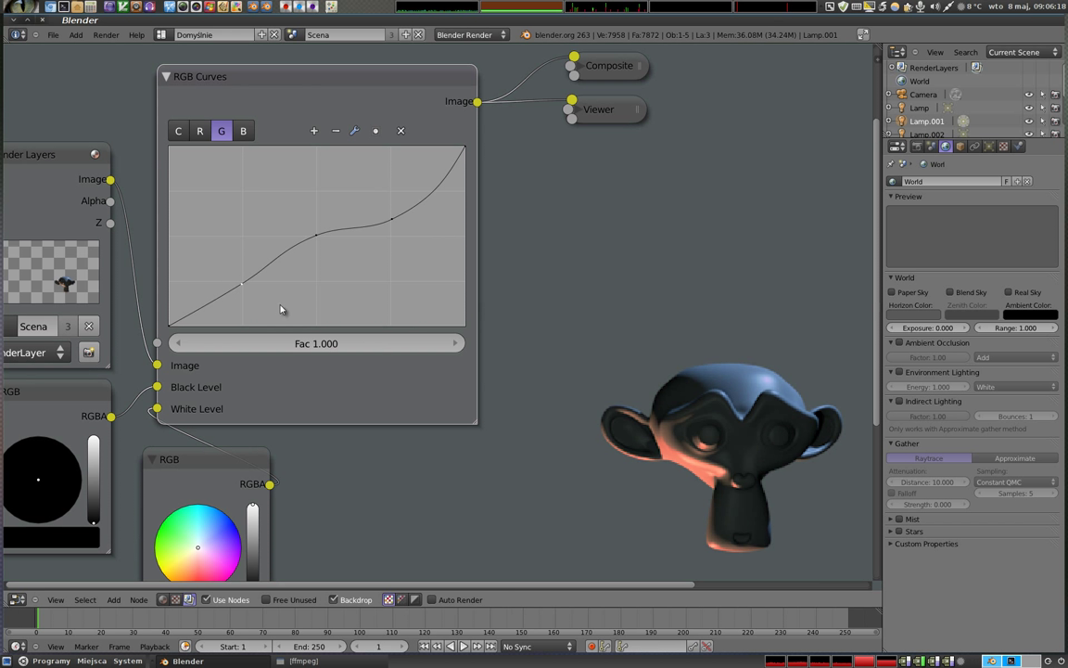
drag(392, 227, 386, 280)
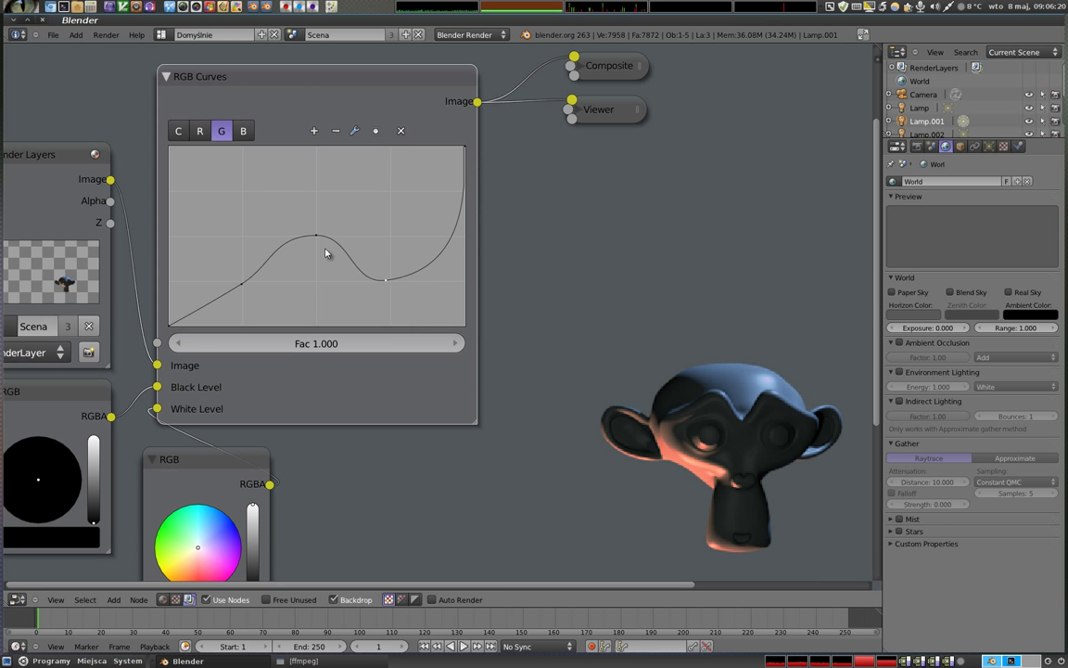
click(353, 130)
click(390, 153)
click(242, 285)
click(345, 262)
click(368, 279)
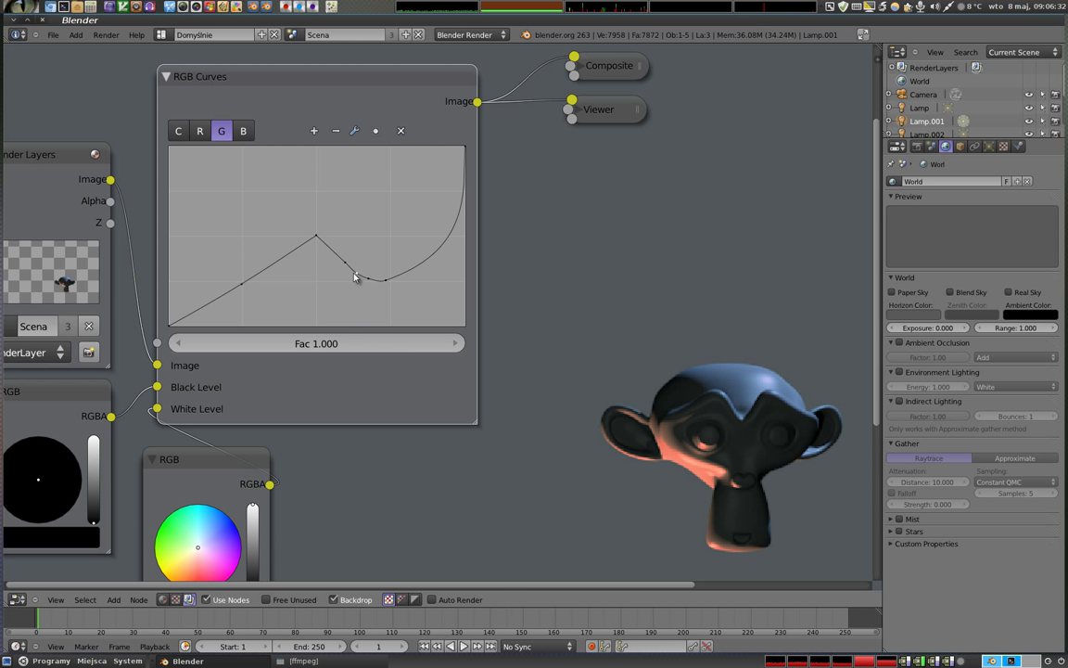
- Delete the green curve's added points until it is a straight diagonal again
click(401, 130)
click(401, 131)
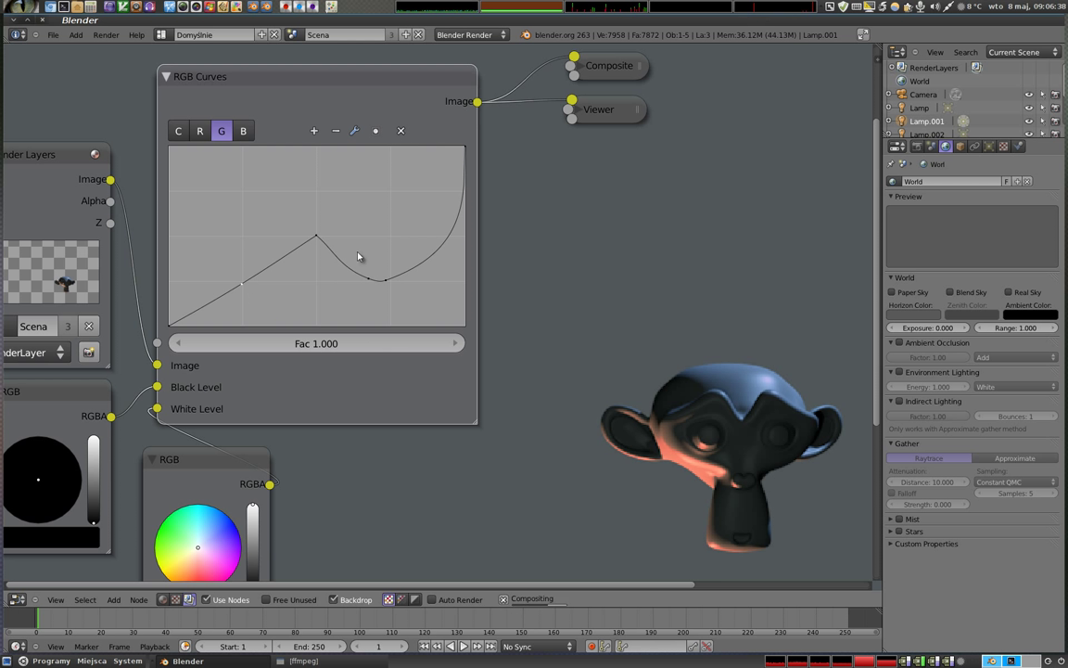
click(401, 131)
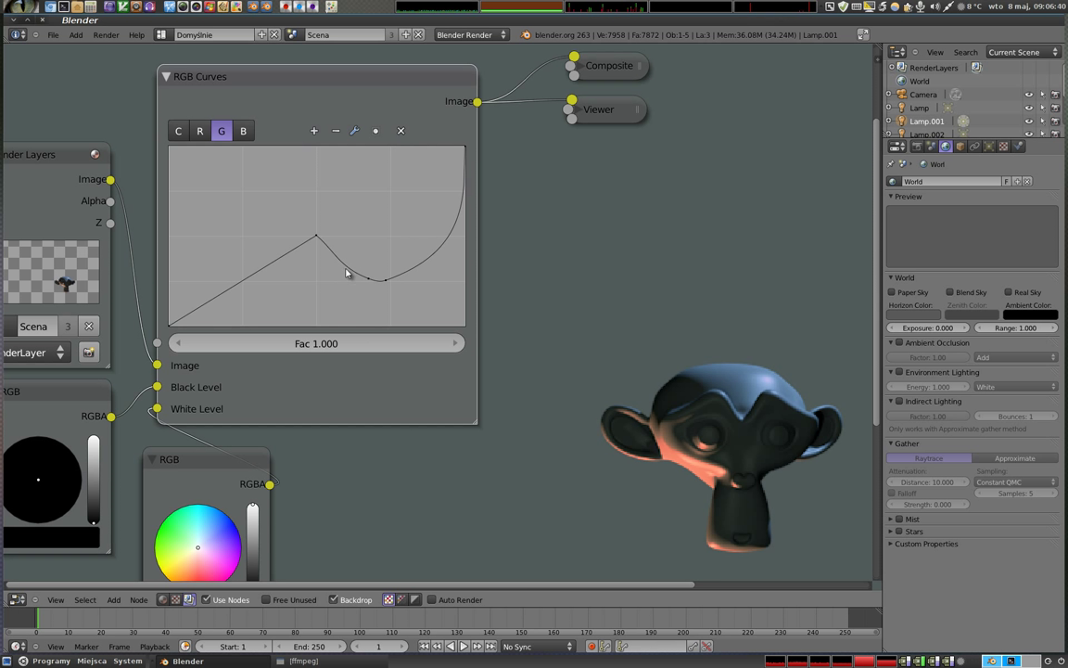
click(401, 131)
mouse_move(385, 281)
mouse_down()
mouse_move(369, 281)
mouse_move(402, 288)
mouse_up()
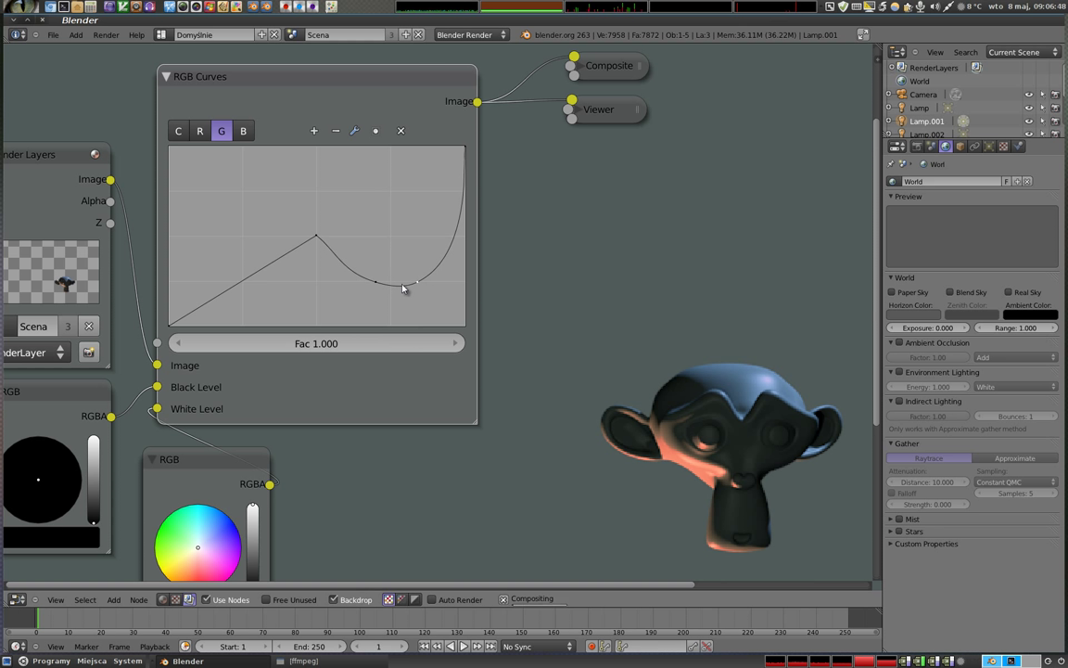
drag(349, 280, 355, 282)
click(417, 281)
click(400, 130)
click(401, 130)
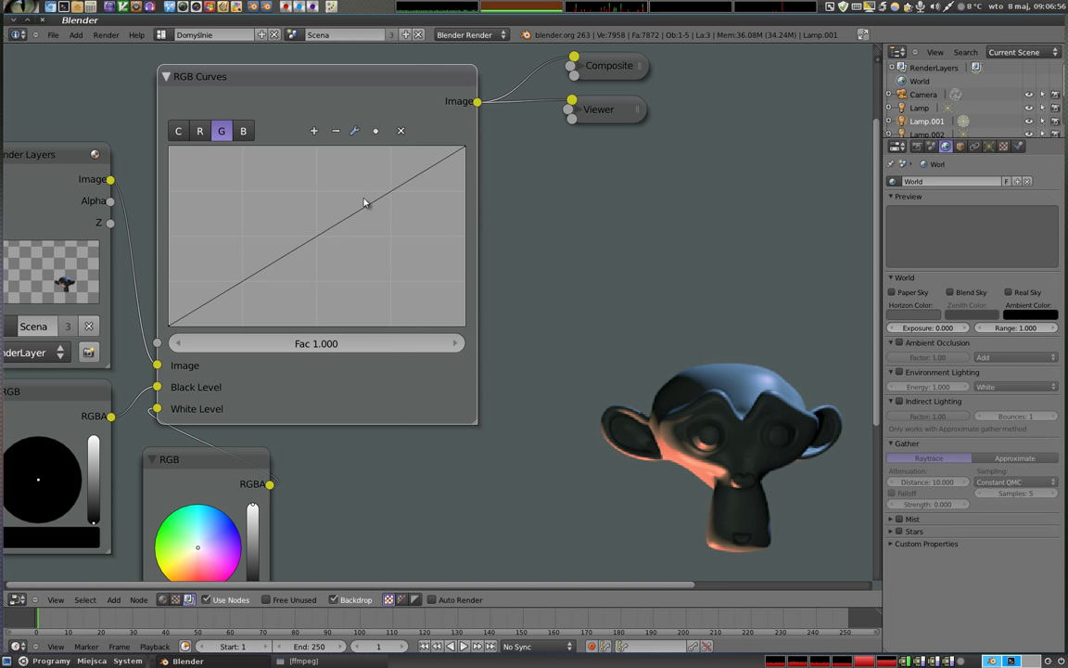
- Reset the red channel curve to a straight diagonal, check each channel, and return to C
click(201, 131)
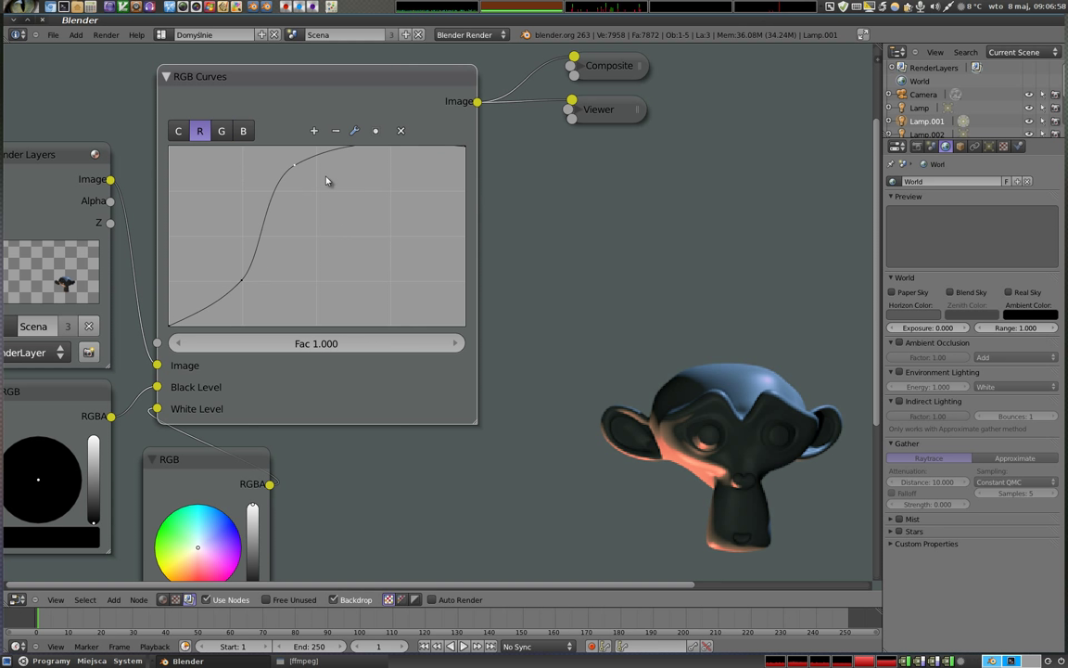
click(354, 131)
click(414, 234)
click(244, 131)
click(221, 131)
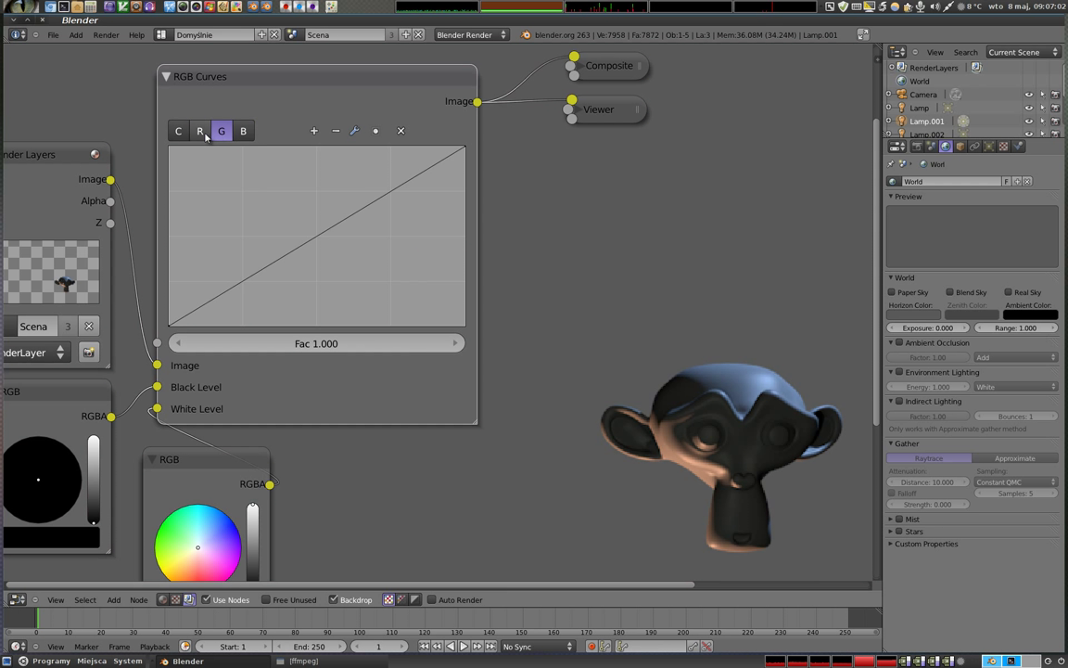
click(200, 131)
click(178, 131)
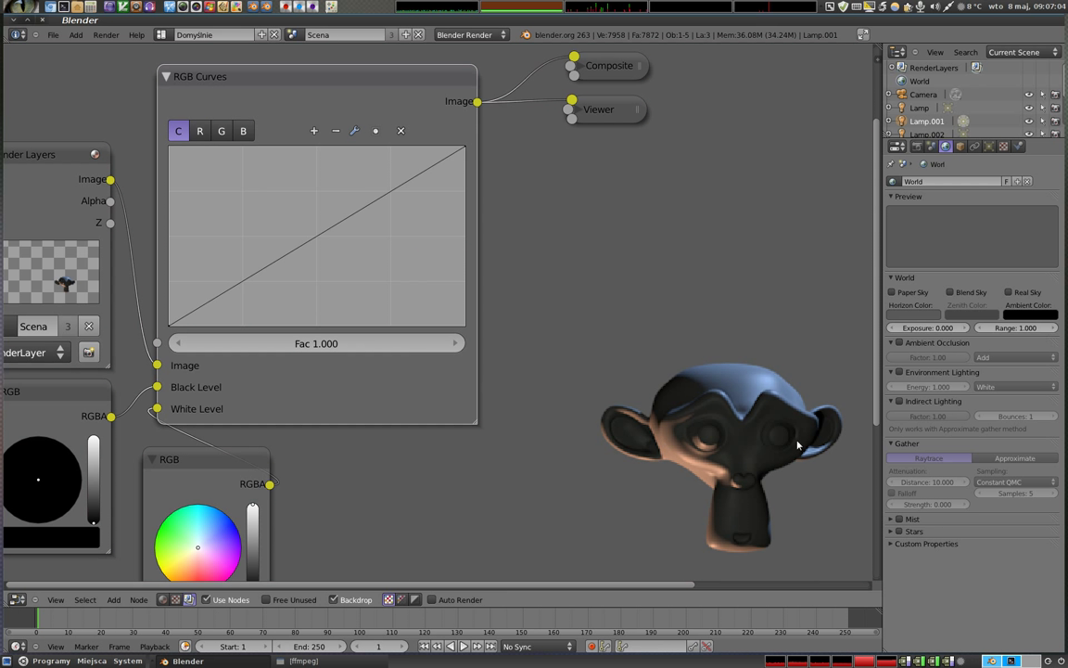
- Shrink the backdrop render preview twice with V and move it toward the lower right
key(v)
key(v)
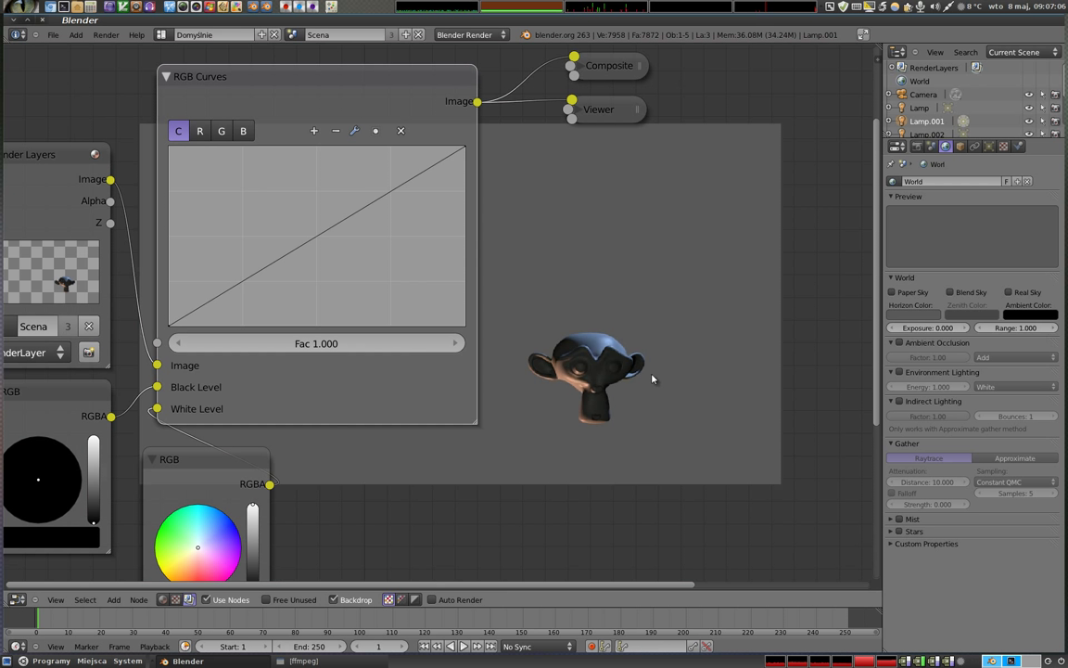
key(v)
alt+middle_drag(631, 373, 687, 453)
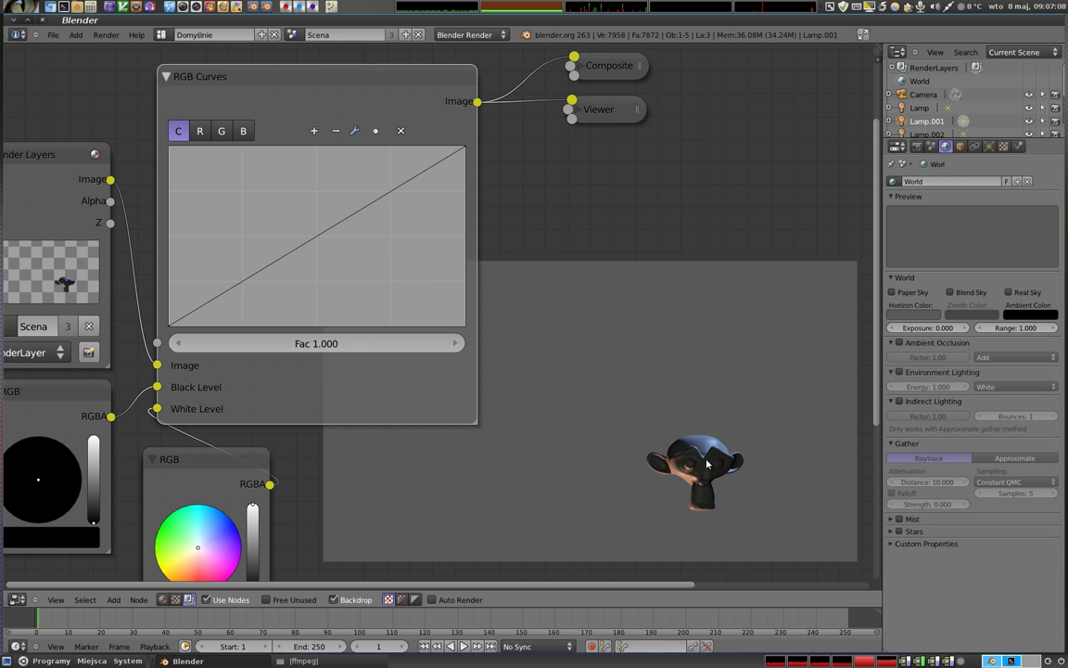
- Add two points on the C channel and shape them into an S-shaped contrast curve
drag(342, 223, 335, 198)
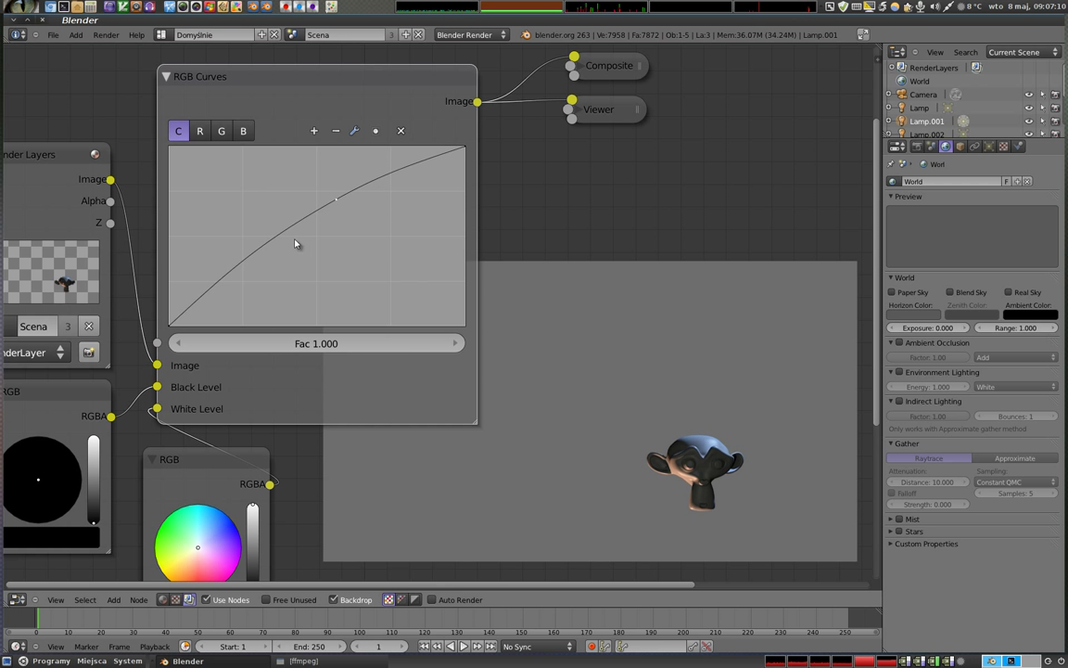
mouse_move(280, 256)
mouse_down()
mouse_move(279, 269)
mouse_move(292, 269)
mouse_up()
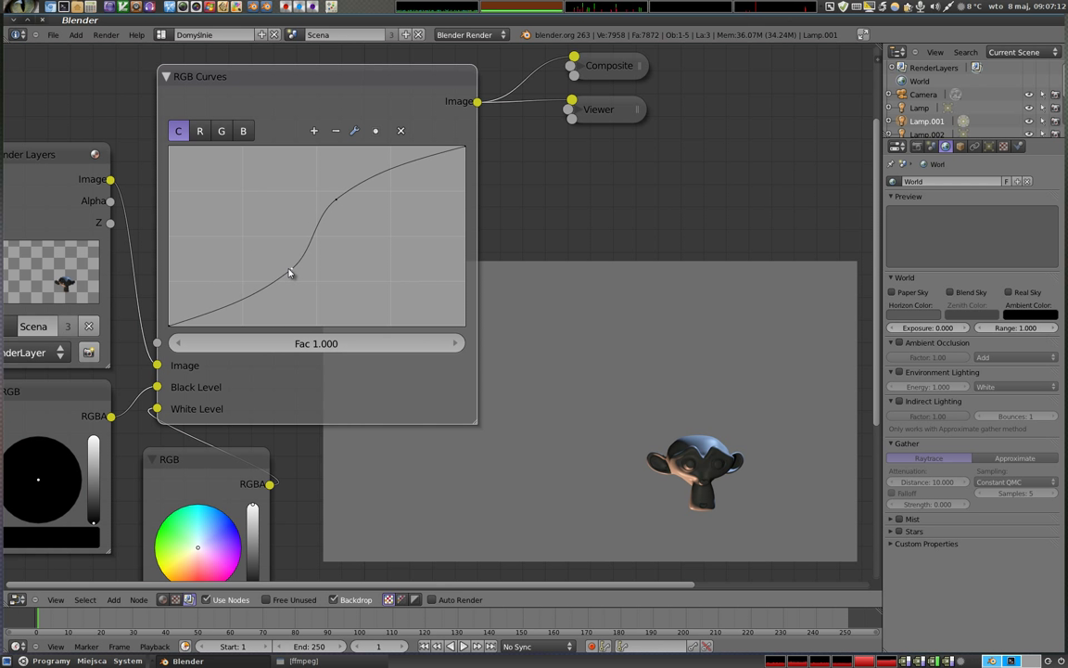
drag(294, 276, 295, 317)
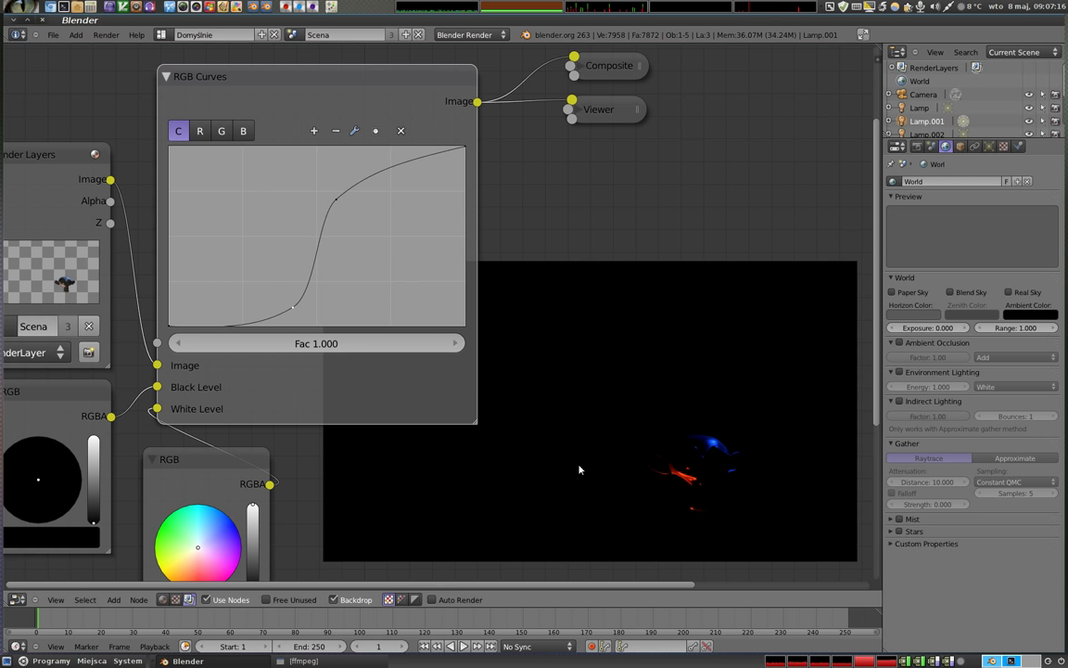
mouse_move(337, 203)
mouse_down()
mouse_move(333, 236)
mouse_move(311, 254)
mouse_up()
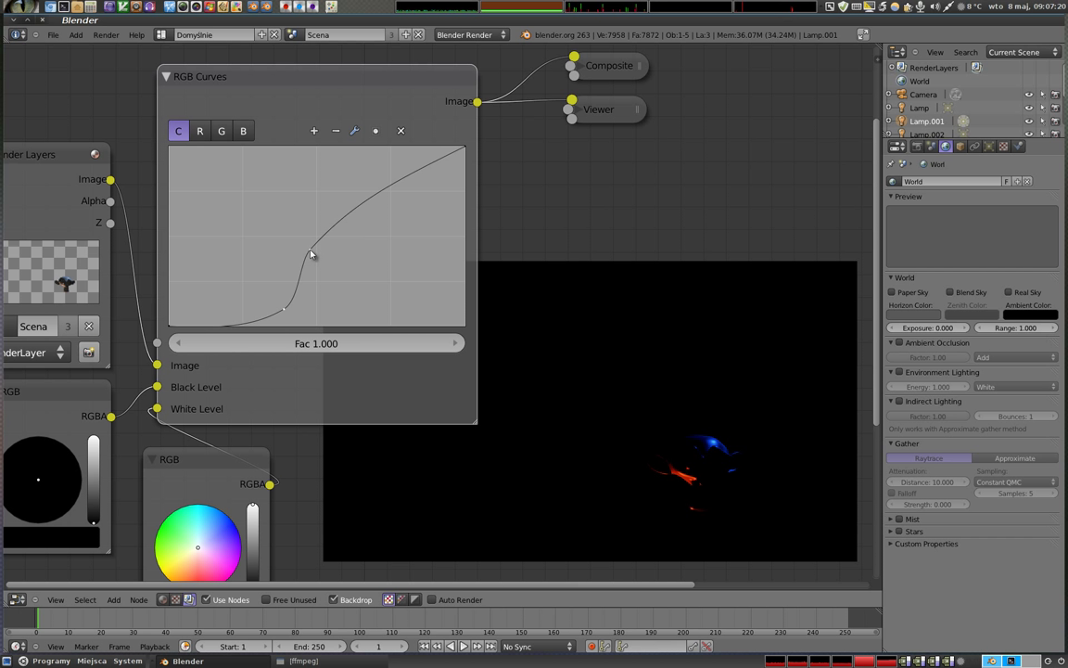
mouse_move(282, 309)
shift+mouse_down()
mouse_move(245, 319)
mouse_move(234, 310)
shift+mouse_up()
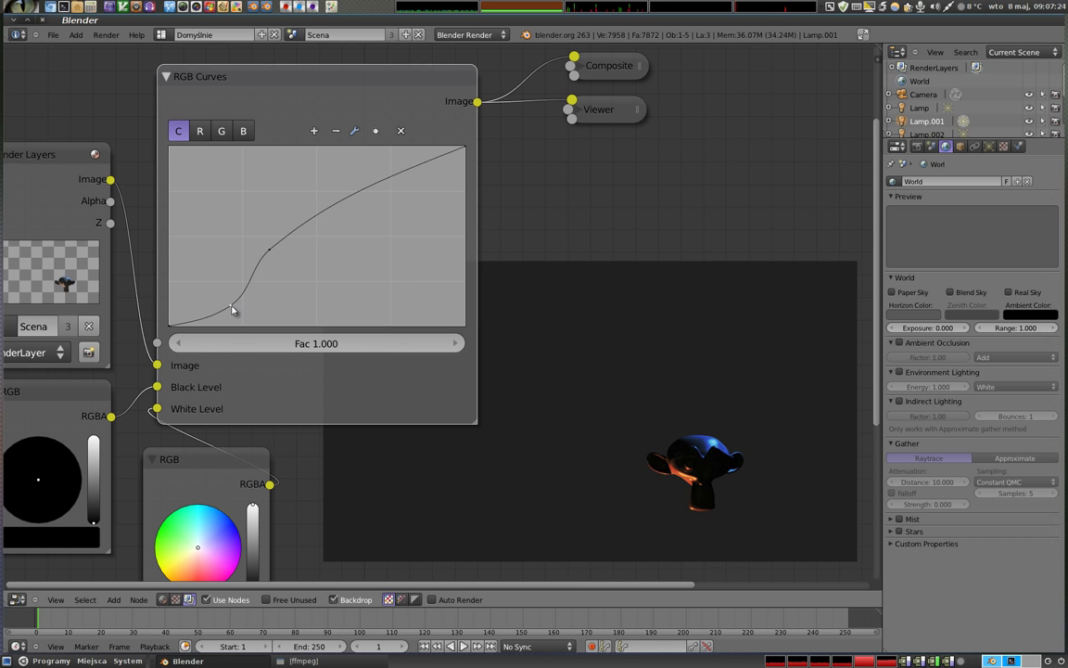
mouse_move(274, 257)
mouse_down()
mouse_move(250, 258)
mouse_move(252, 247)
mouse_up()
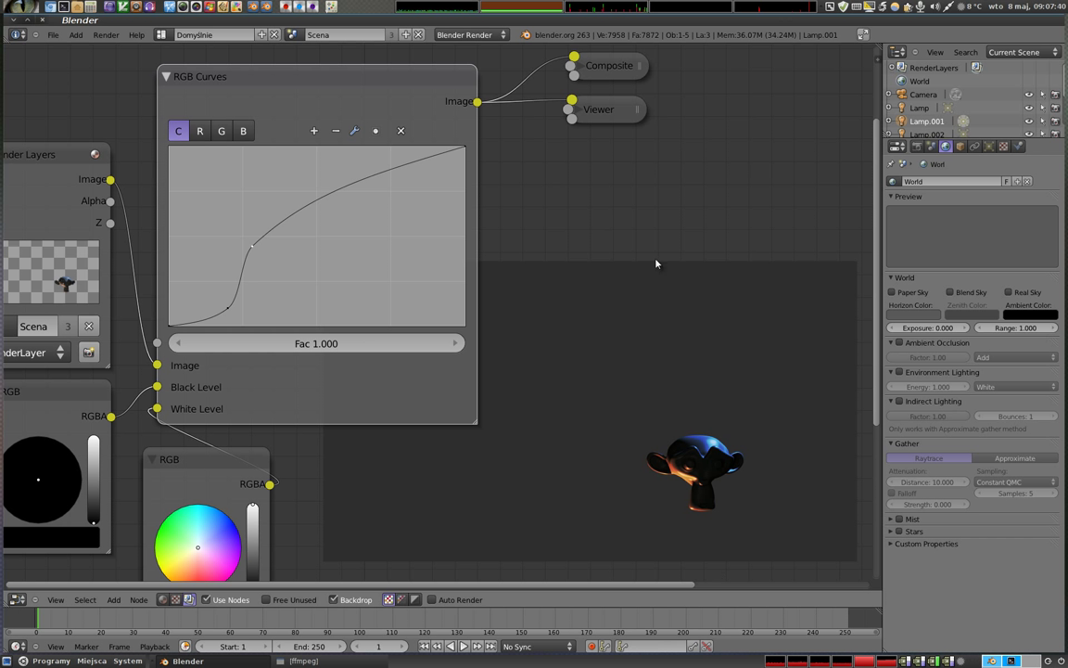
- Select the Viewer node, enable Auto Render, and enlarge the bottom area
right_click(603, 112)
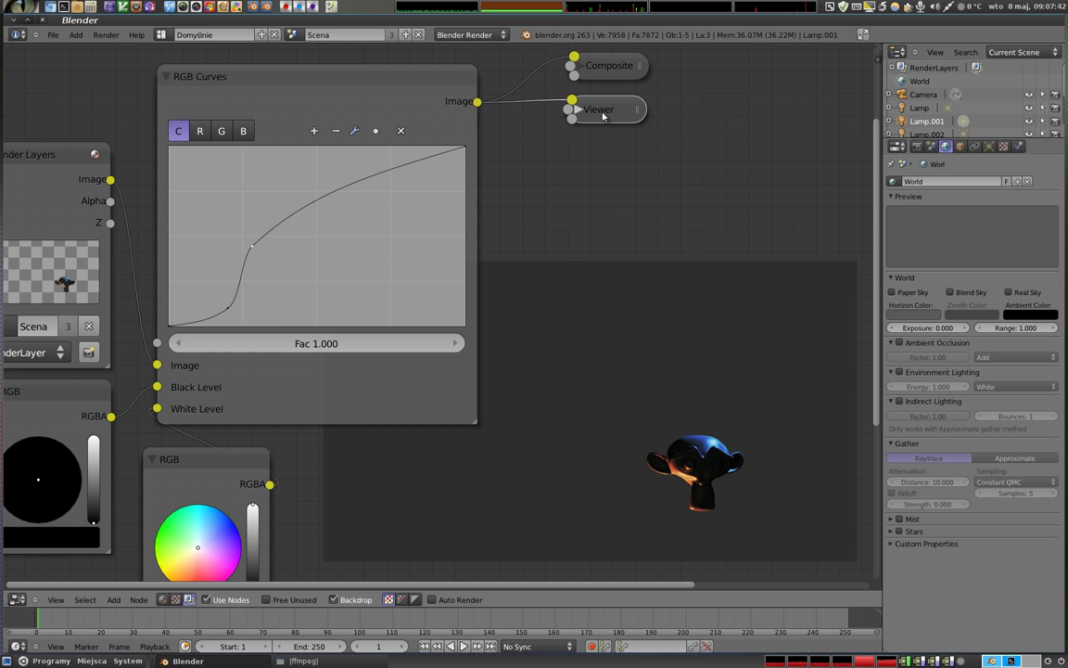
click(431, 599)
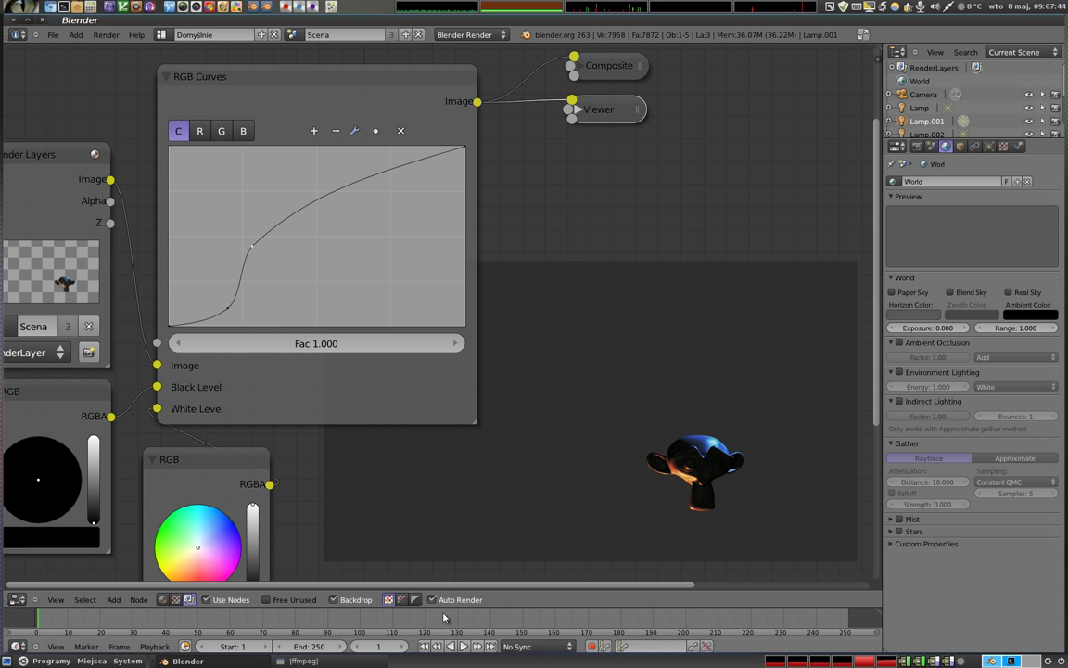
drag(578, 608, 498, 390)
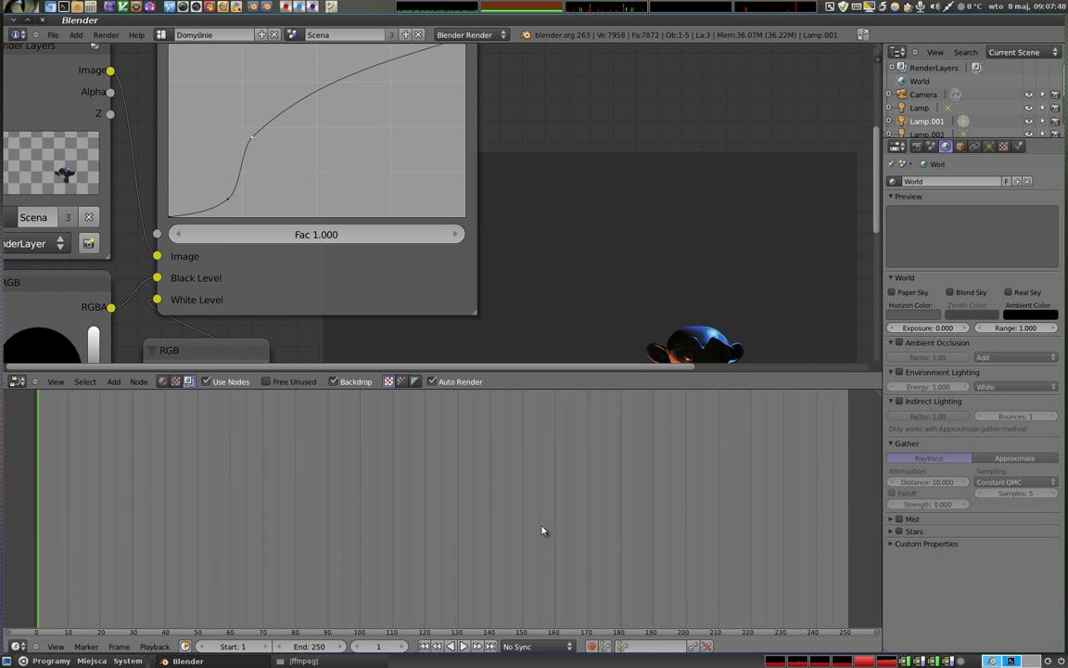
- Show Render Result in a UV/Image Editor in the bottom area and re-render with F12
key(shift+F10)
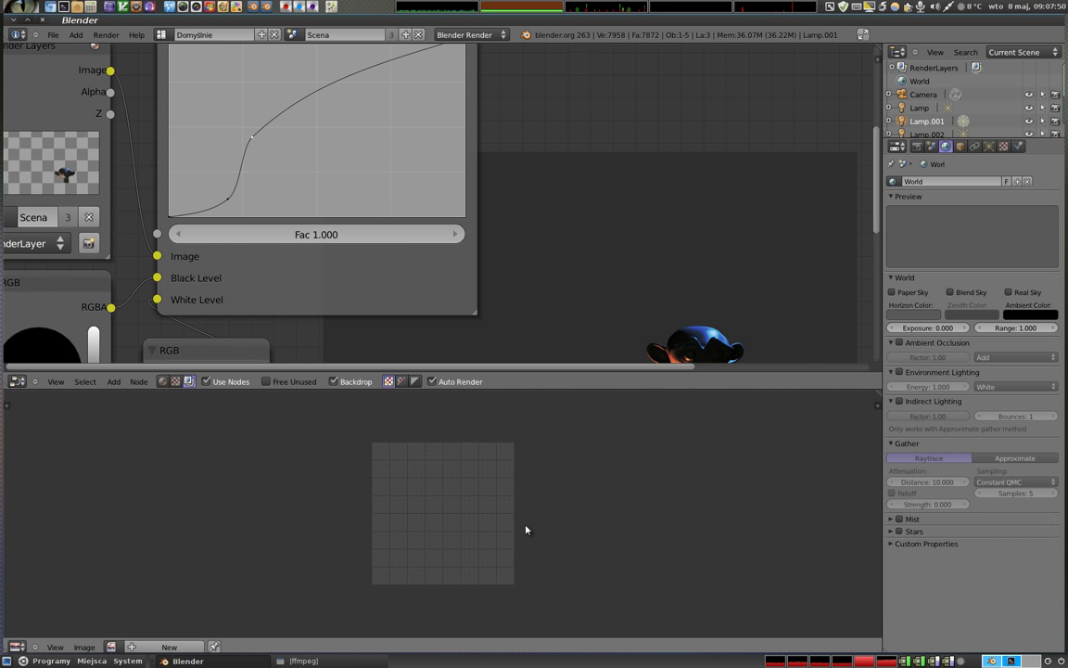
click(110, 645)
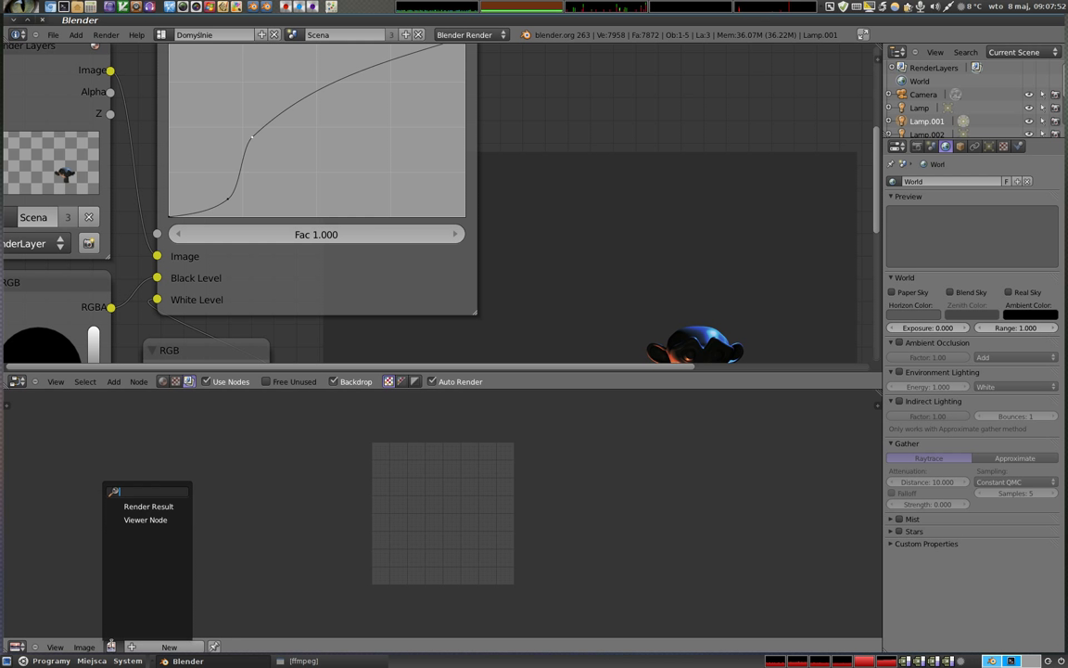
click(143, 508)
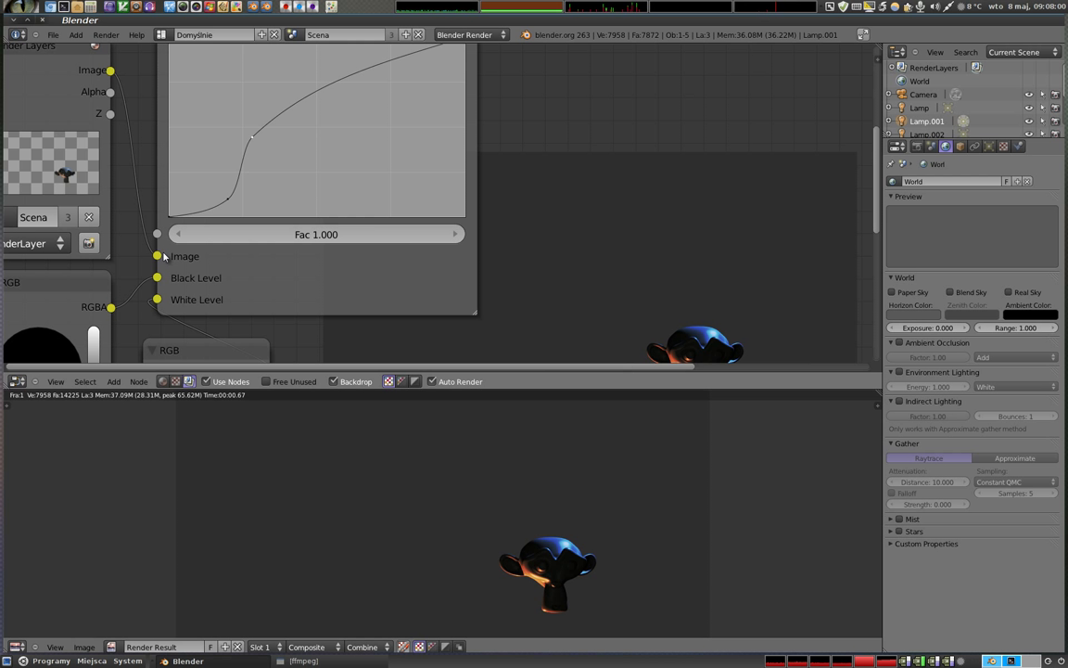
key(F12)
key(F12)
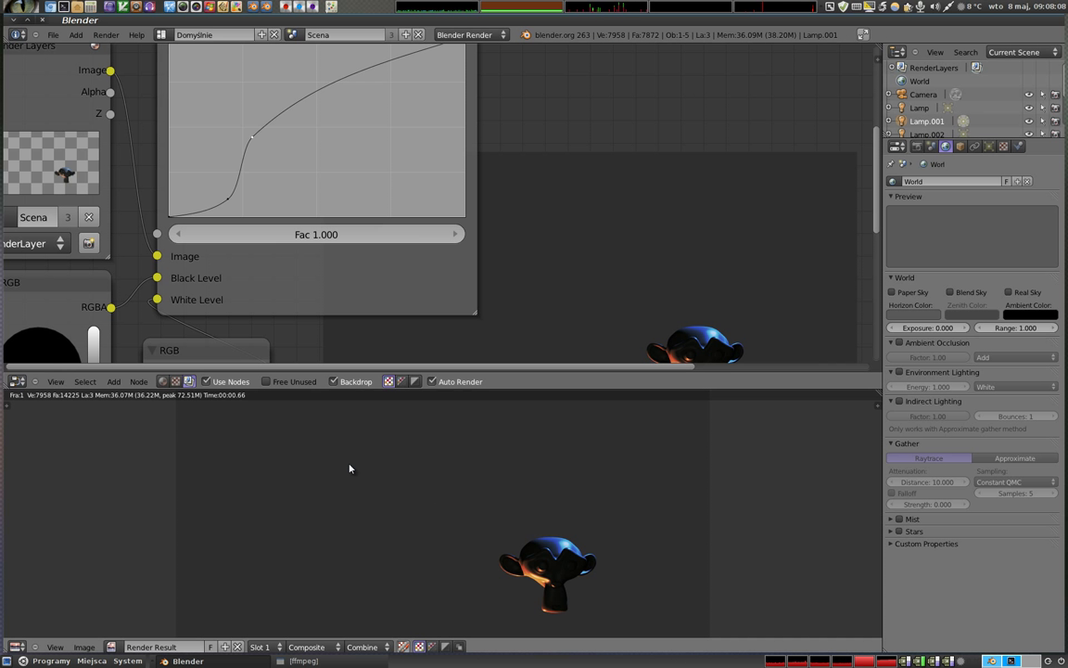
- Move the RGB Curves node so its header and full S-curve show above the render viewer
key(F3)
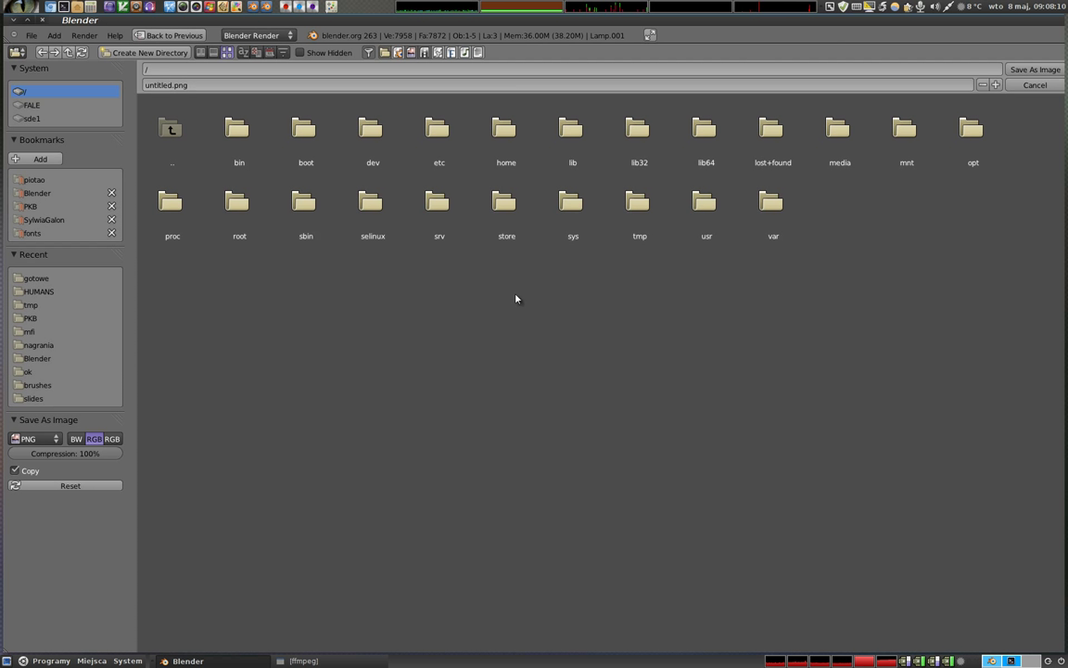
key(Escape)
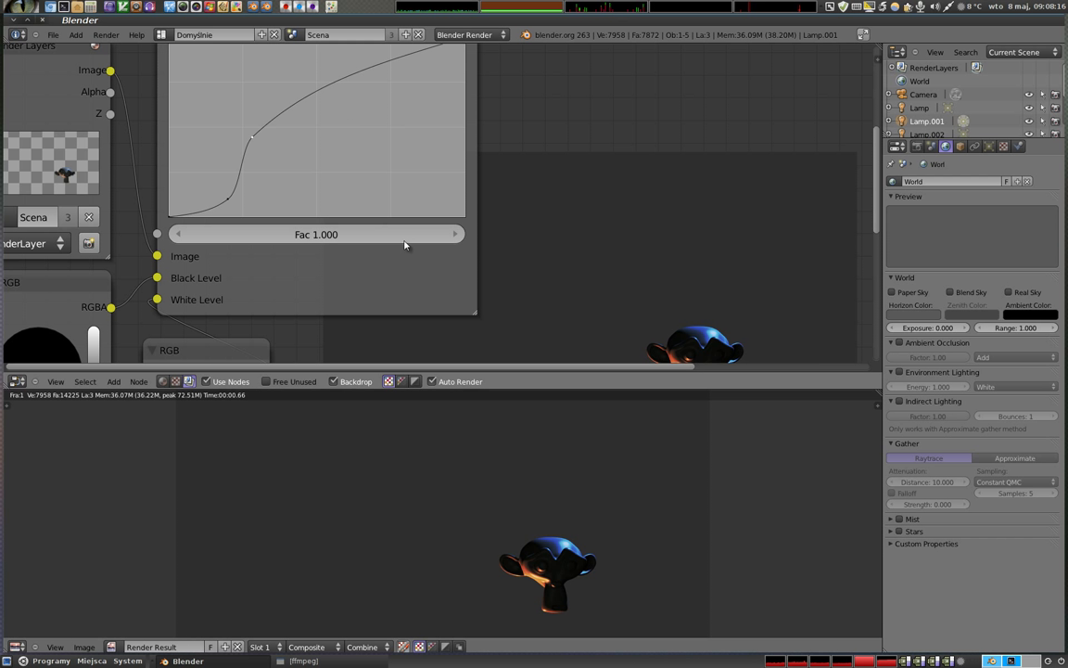
drag(397, 284, 513, 445)
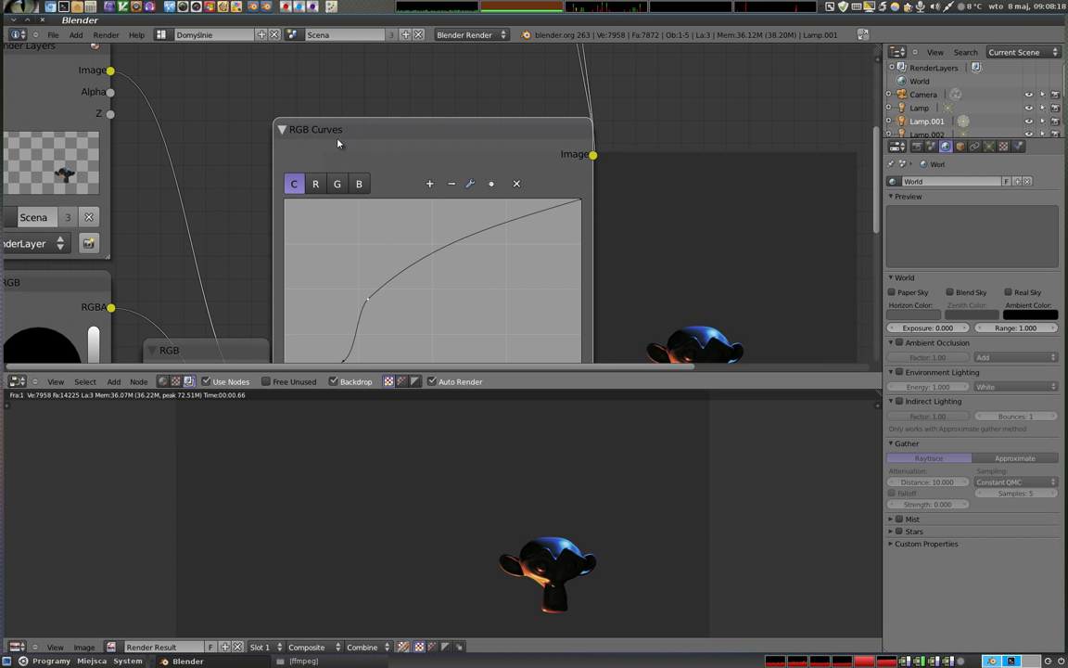
drag(448, 144, 402, 77)
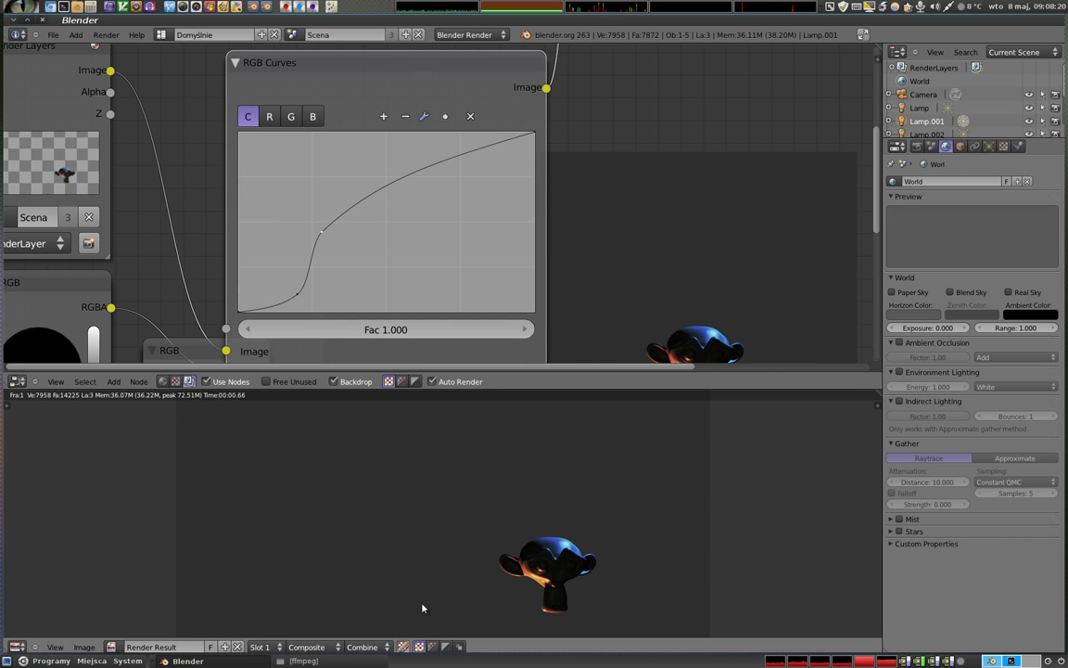